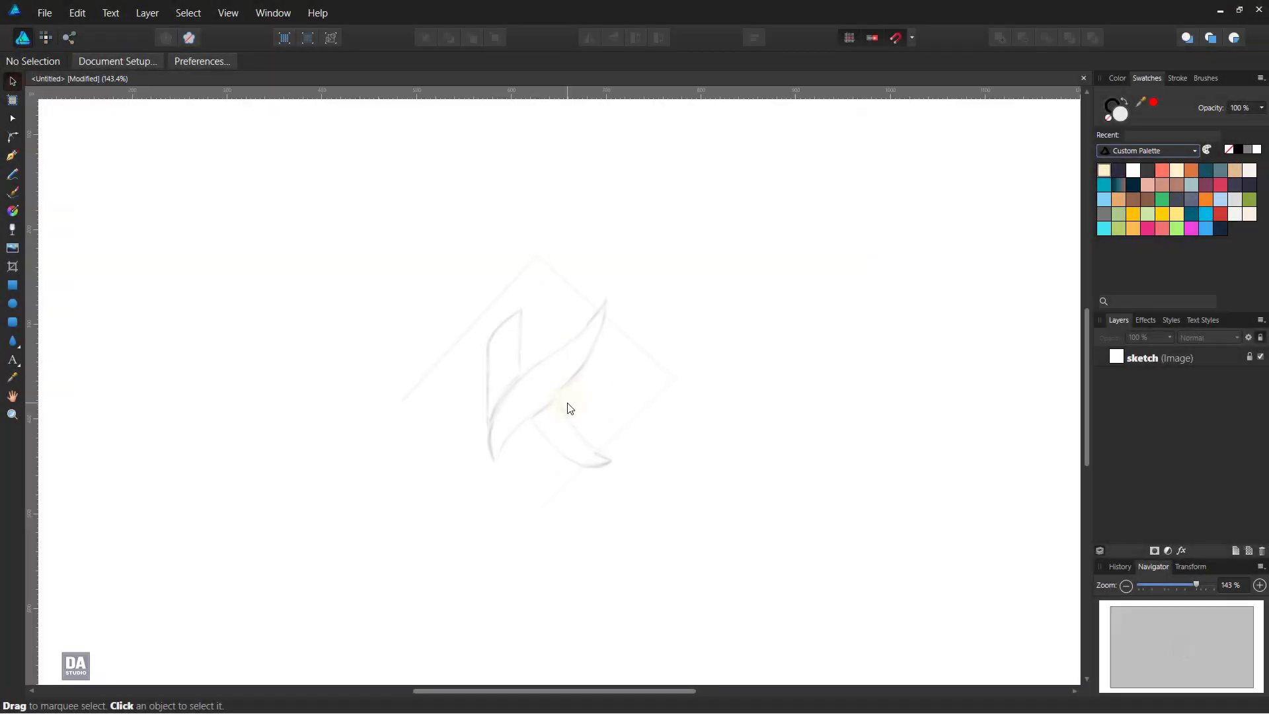
# Set the Pen tool to no fill and a red stroke, then place the first node at the K's stem base.
pyautogui.scroll(3, 570, 408)
pyautogui.scroll(-1, 570, 408)
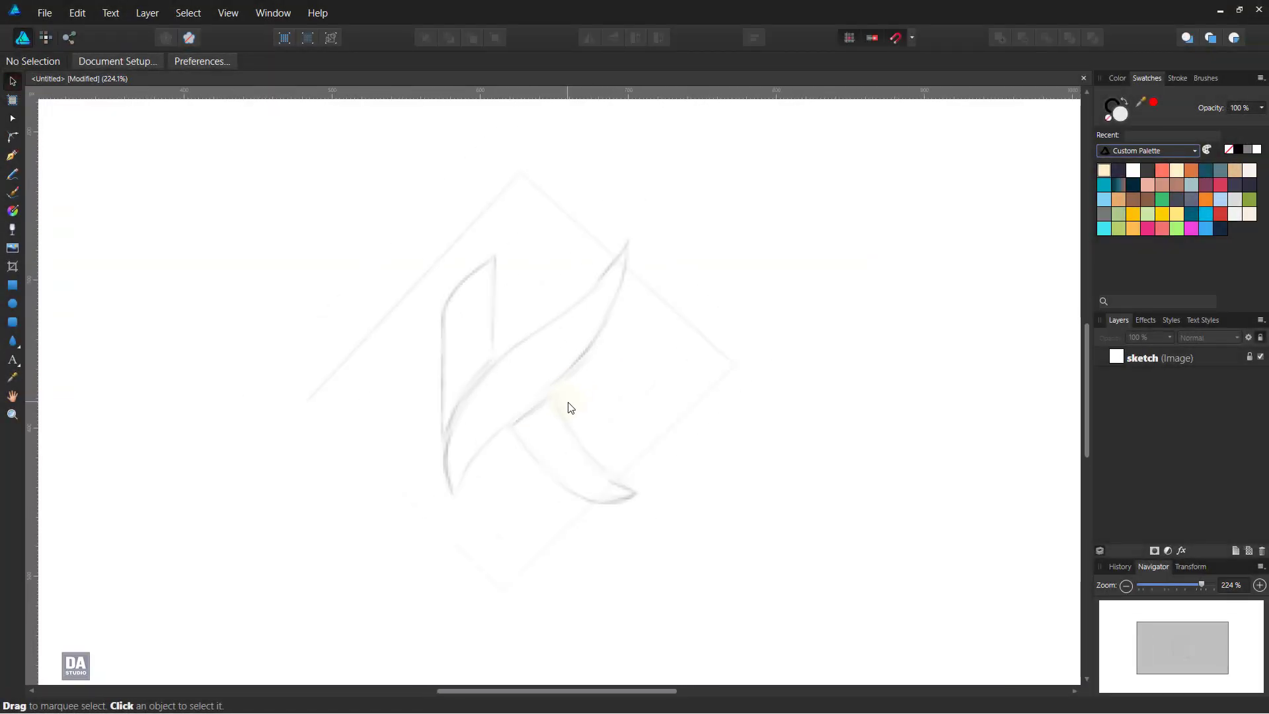
pyautogui.click(13, 156)
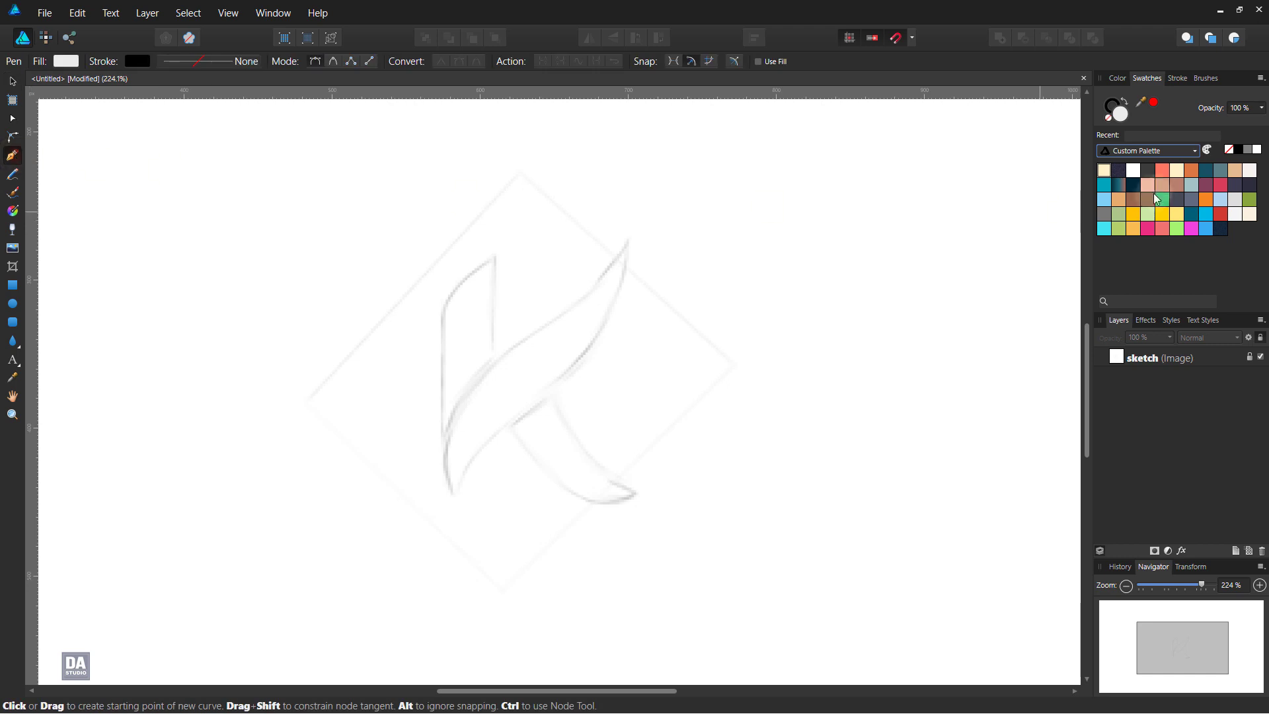
pyautogui.click(1109, 118)
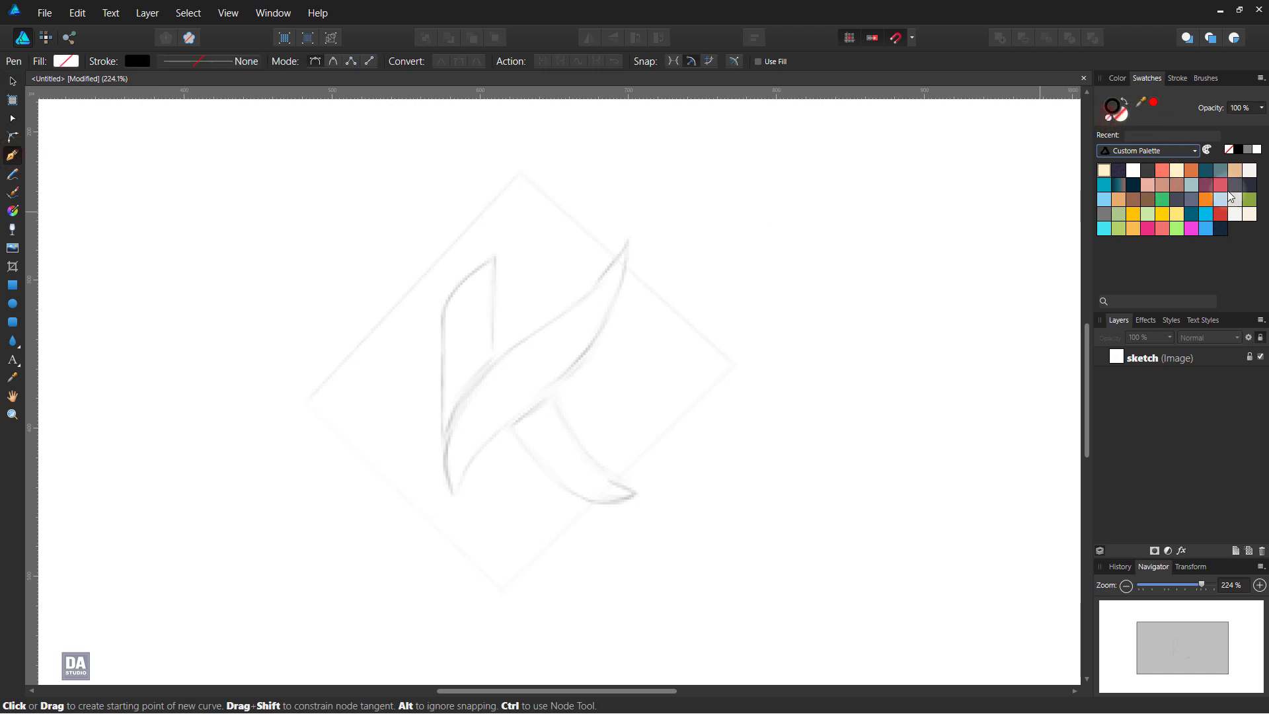
pyautogui.click(1208, 173)
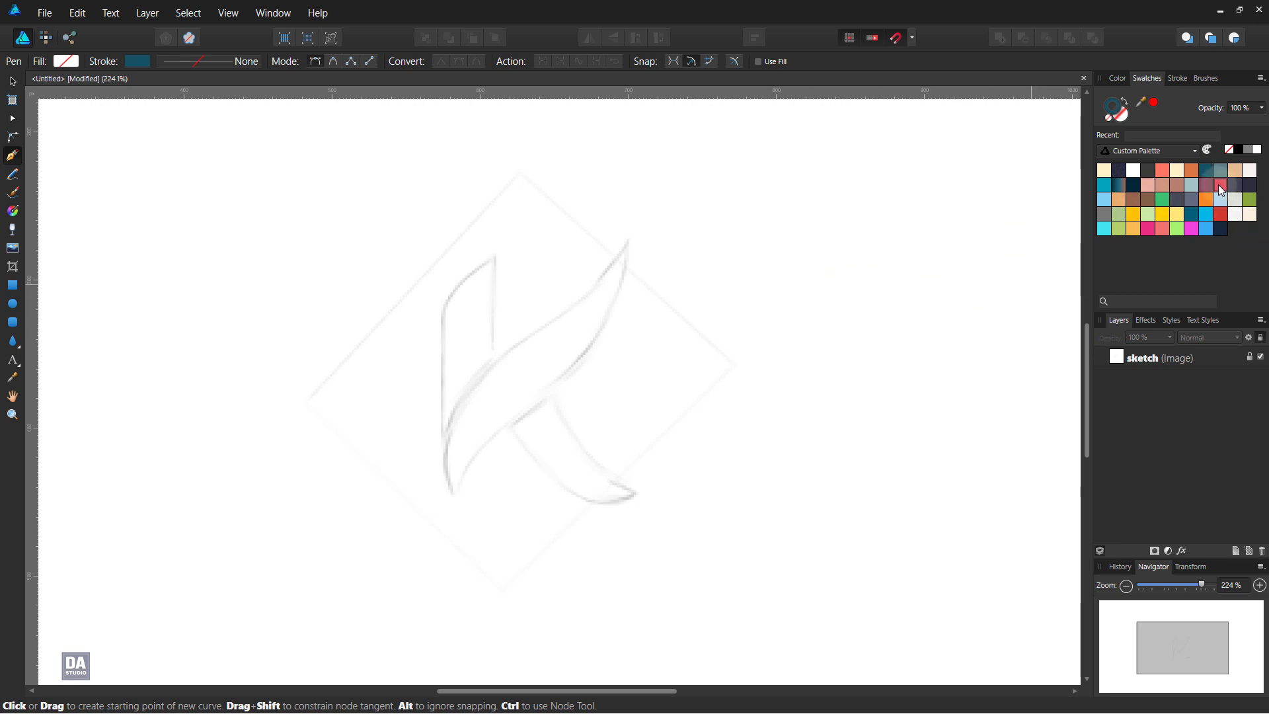
pyautogui.click(1220, 187)
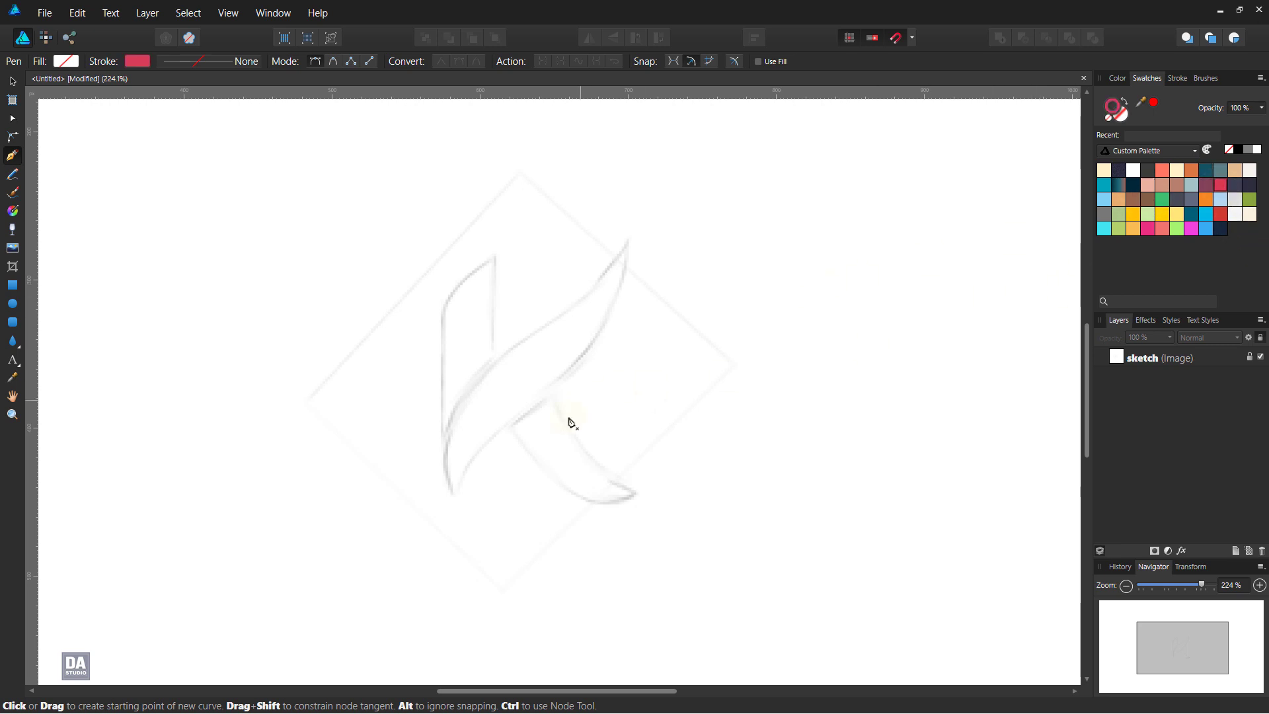
pyautogui.click(456, 501)
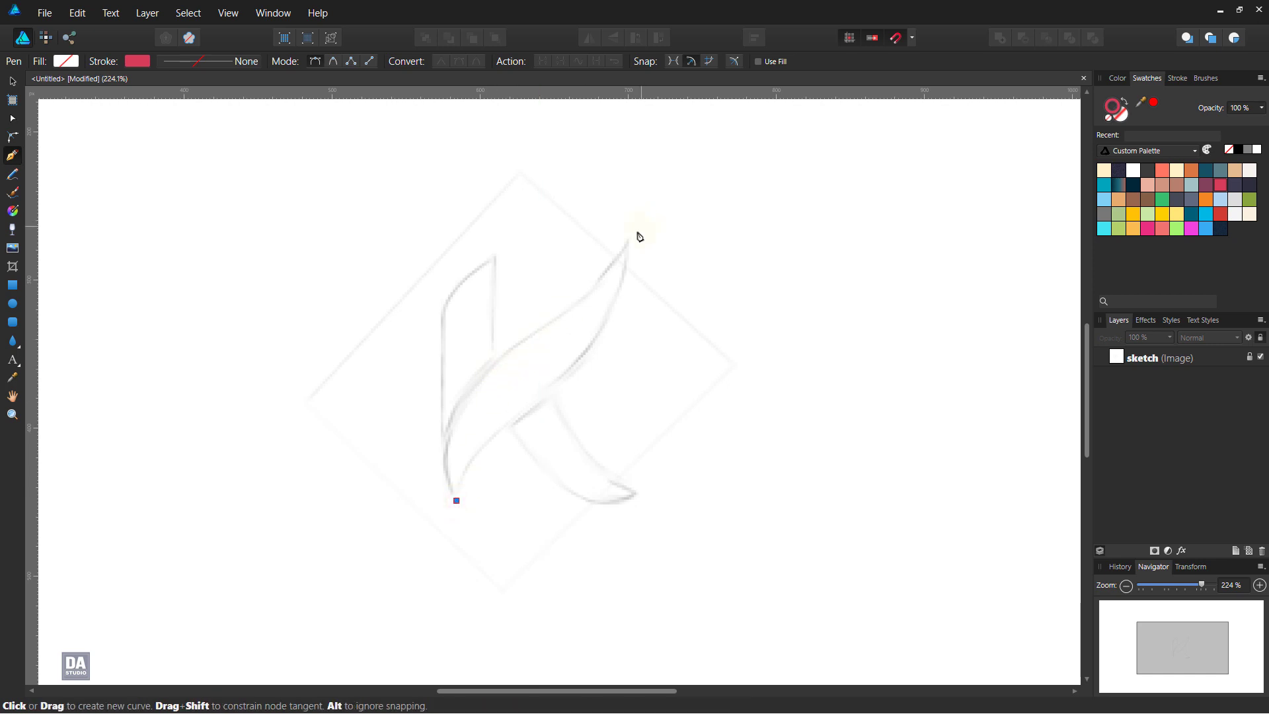
# Trace a red S-curve from the stem base to the diagonal arm's tip, refining its bends against the sketch.
pyautogui.moveTo(628, 240); pyautogui.dragTo(663, 208)
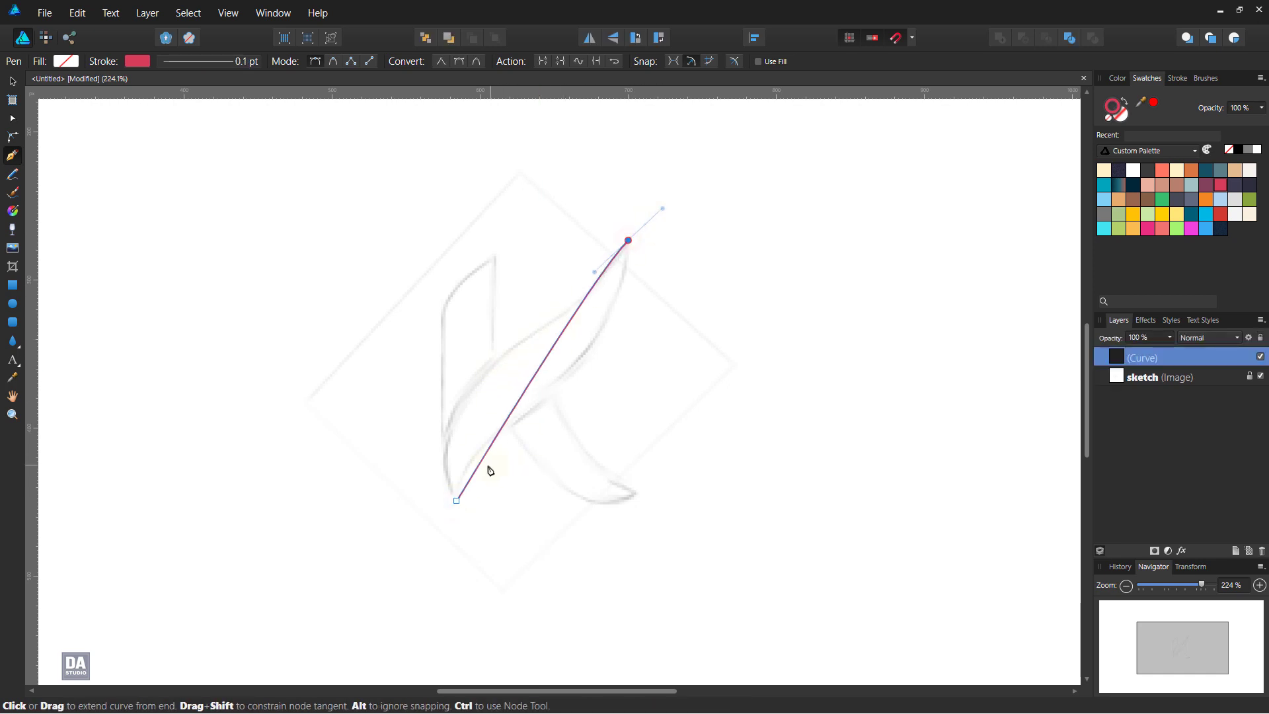
pyautogui.moveTo(482, 462); pyautogui.dragTo(450, 418)
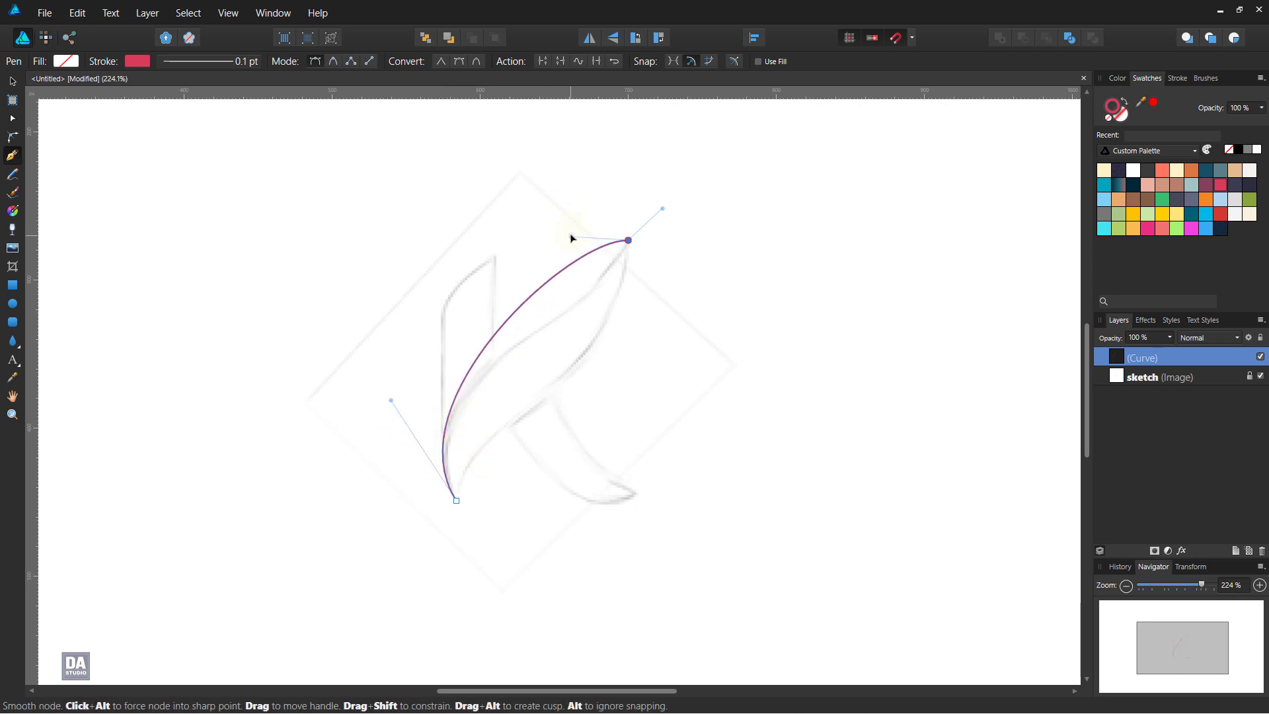
pyautogui.moveTo(573, 238)
pyautogui.mouseDown()
pyautogui.moveTo(600, 334)
pyautogui.moveTo(573, 357)
pyautogui.mouseUp()
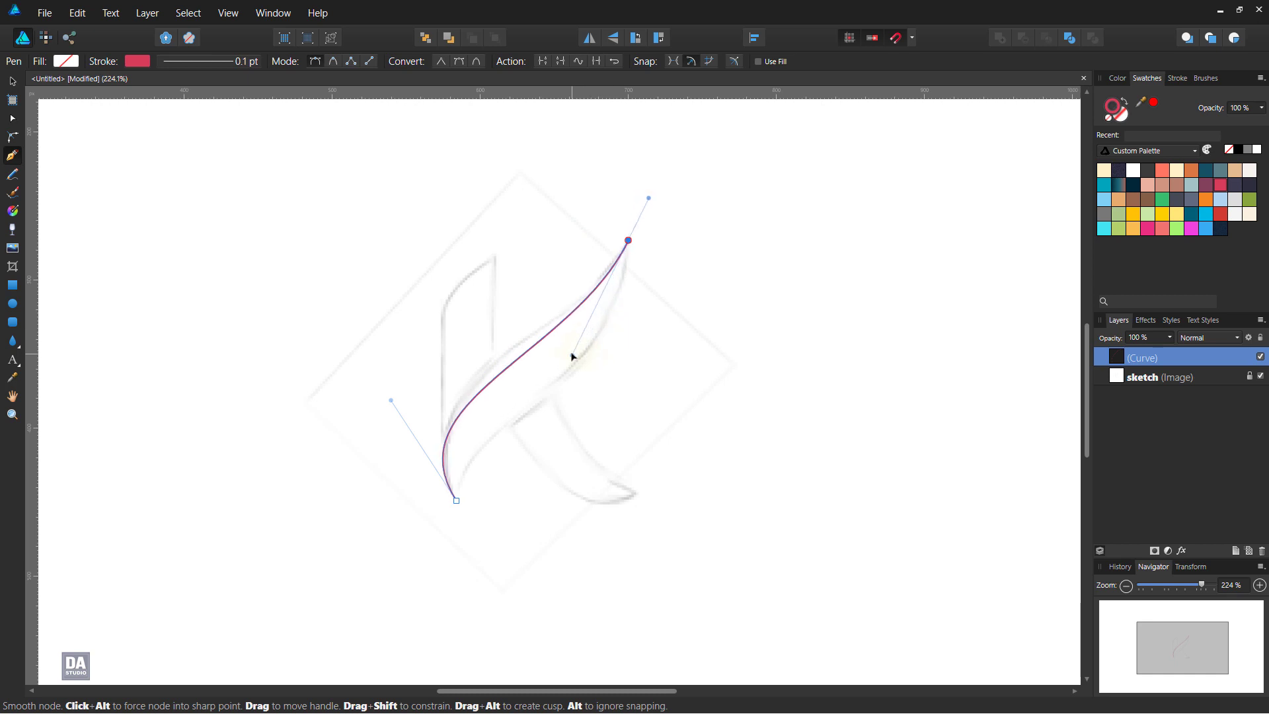
pyautogui.moveTo(391, 399)
pyautogui.mouseDown()
pyautogui.moveTo(392, 355)
pyautogui.moveTo(398, 370)
pyautogui.mouseUp()
pyautogui.moveTo(574, 355)
pyautogui.mouseDown()
pyautogui.moveTo(562, 355)
pyautogui.moveTo(591, 328)
pyautogui.mouseUp()
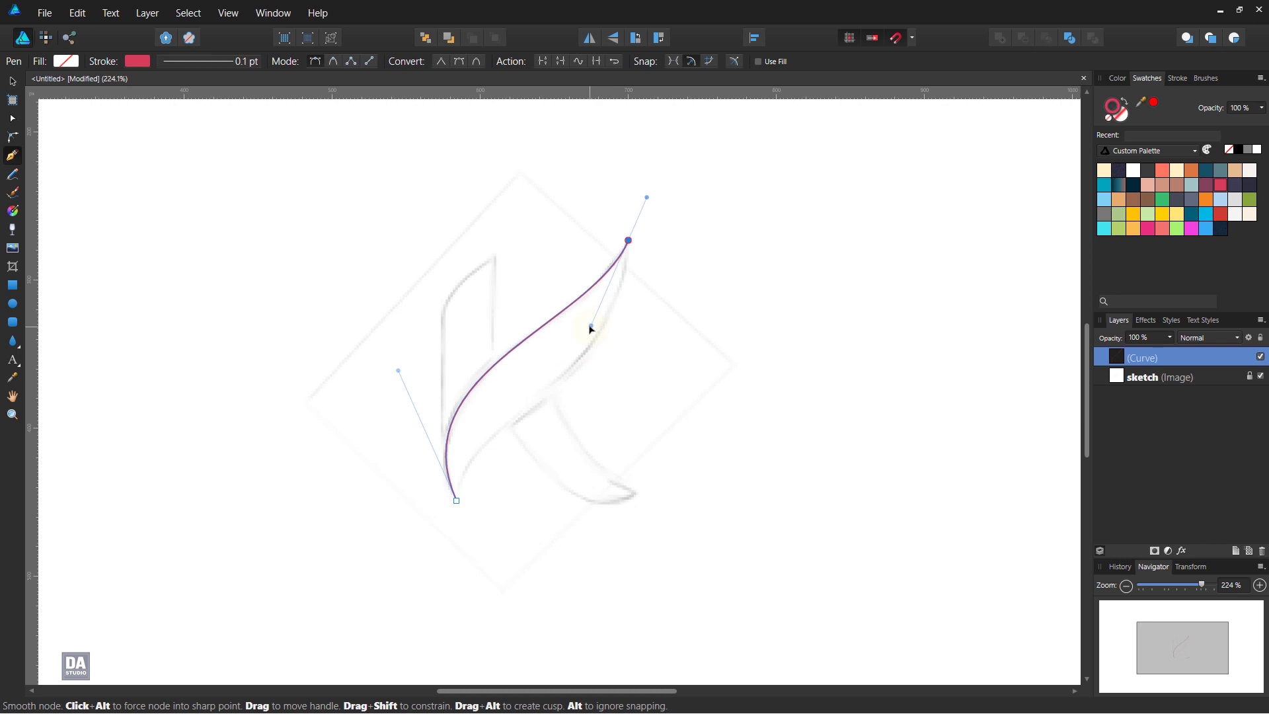
pyautogui.moveTo(398, 371); pyautogui.dragTo(397, 371)
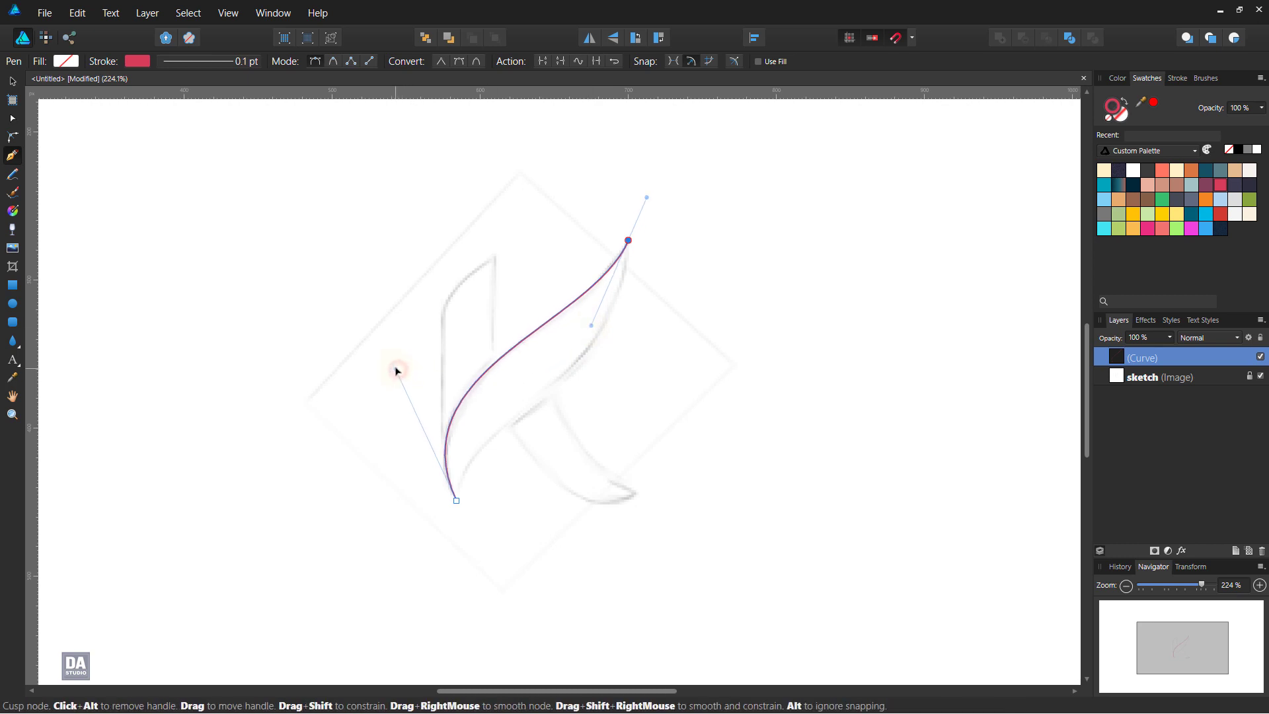
pyautogui.press('Escape')
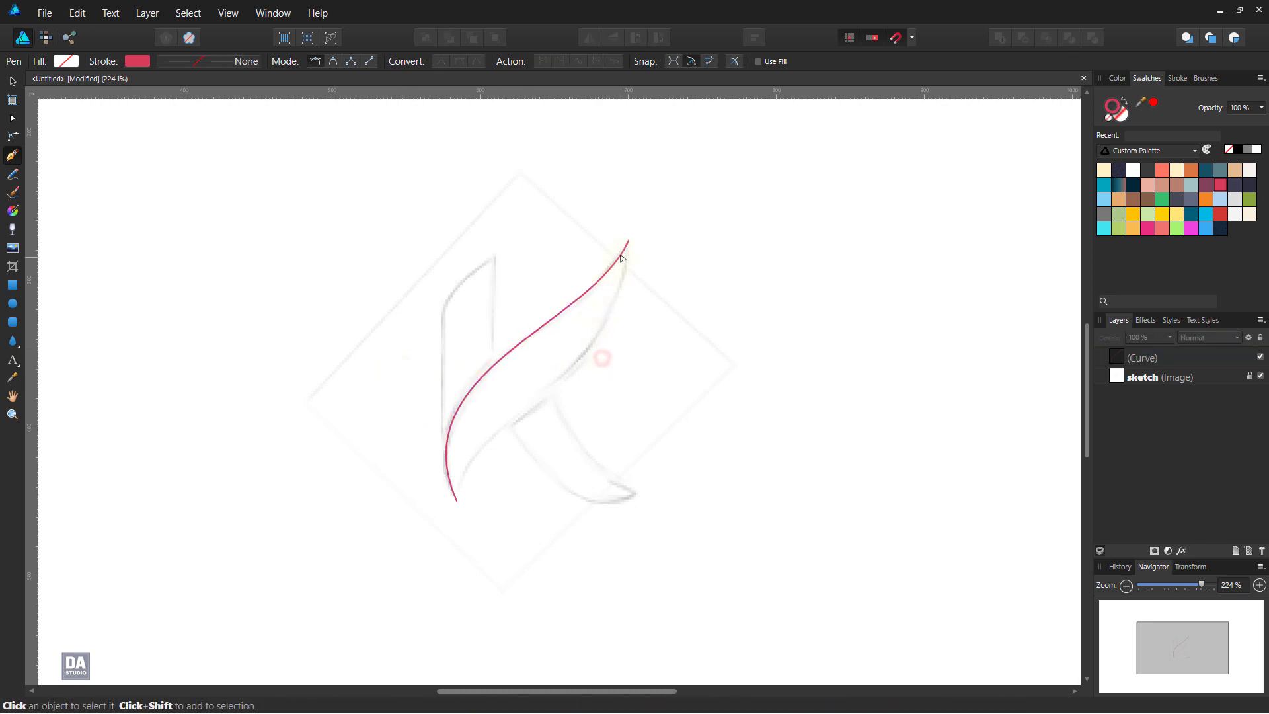
# Extend the red curve from its top node and close it into a leaf tracing both diagonal edges.
pyautogui.click(622, 258)
pyautogui.scroll(3, 620, 239)
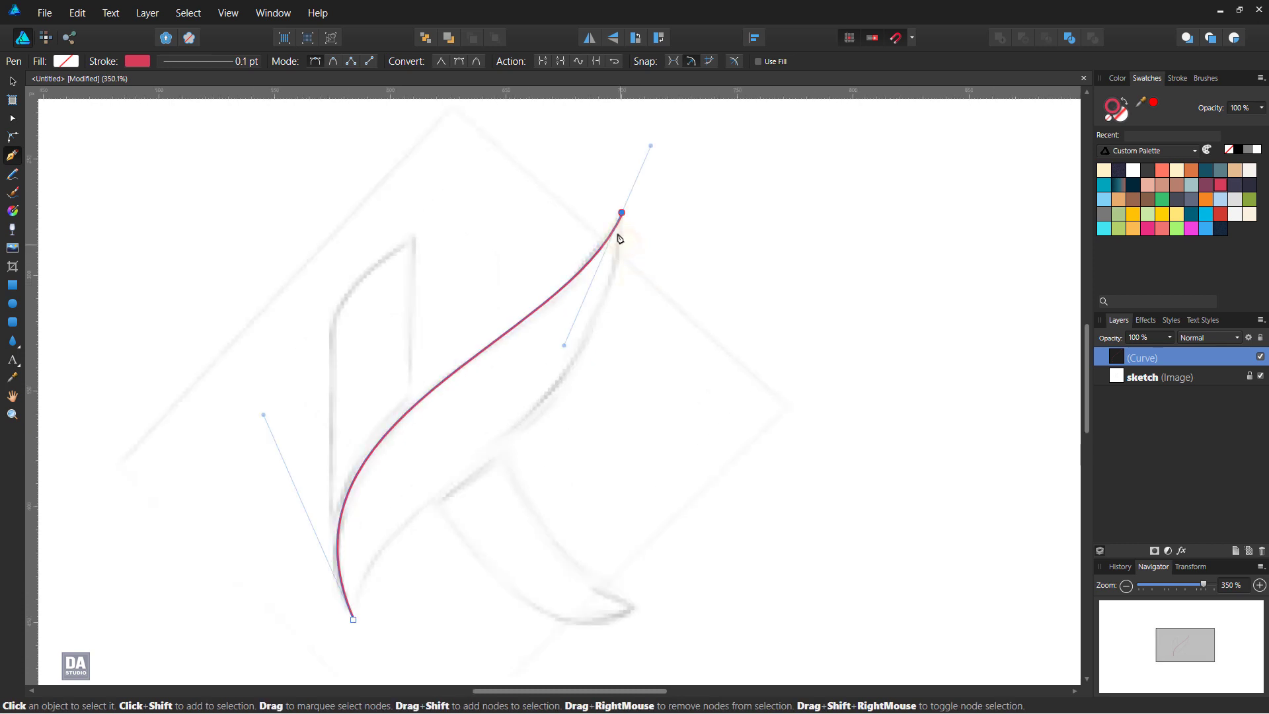
pyautogui.click(621, 212)
pyautogui.scroll(-1, 474, 534)
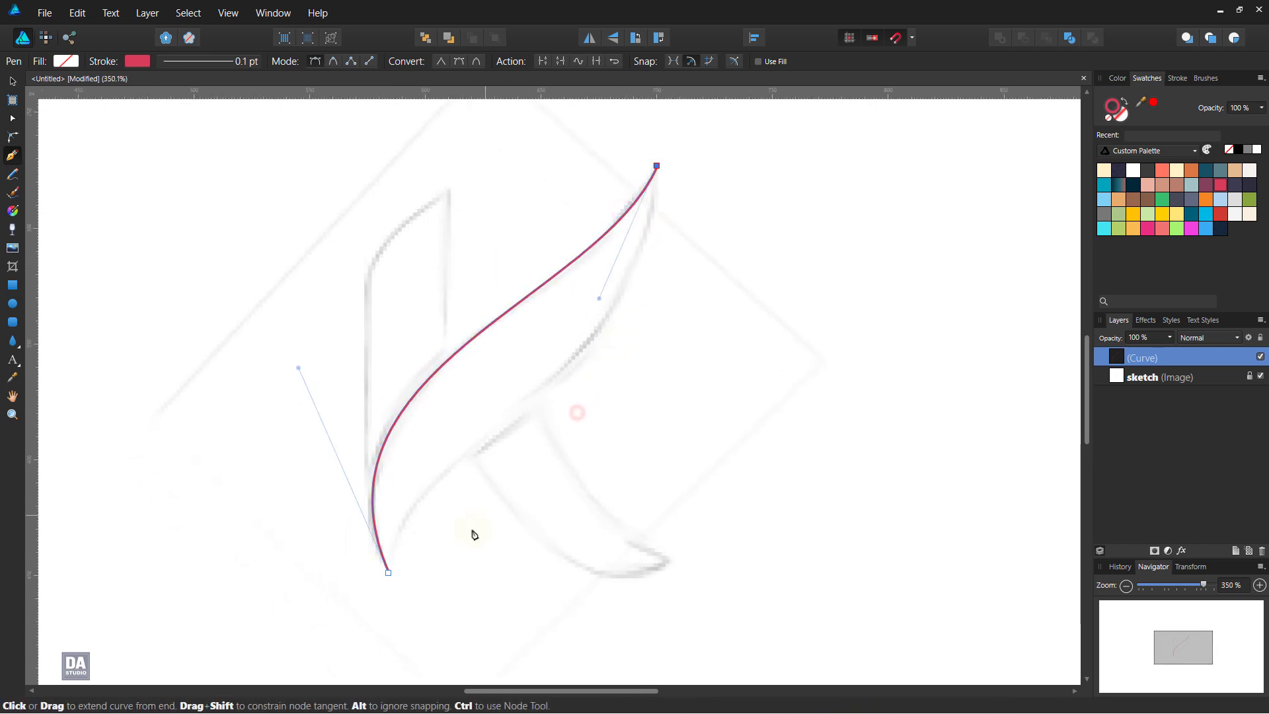
pyautogui.click(388, 573)
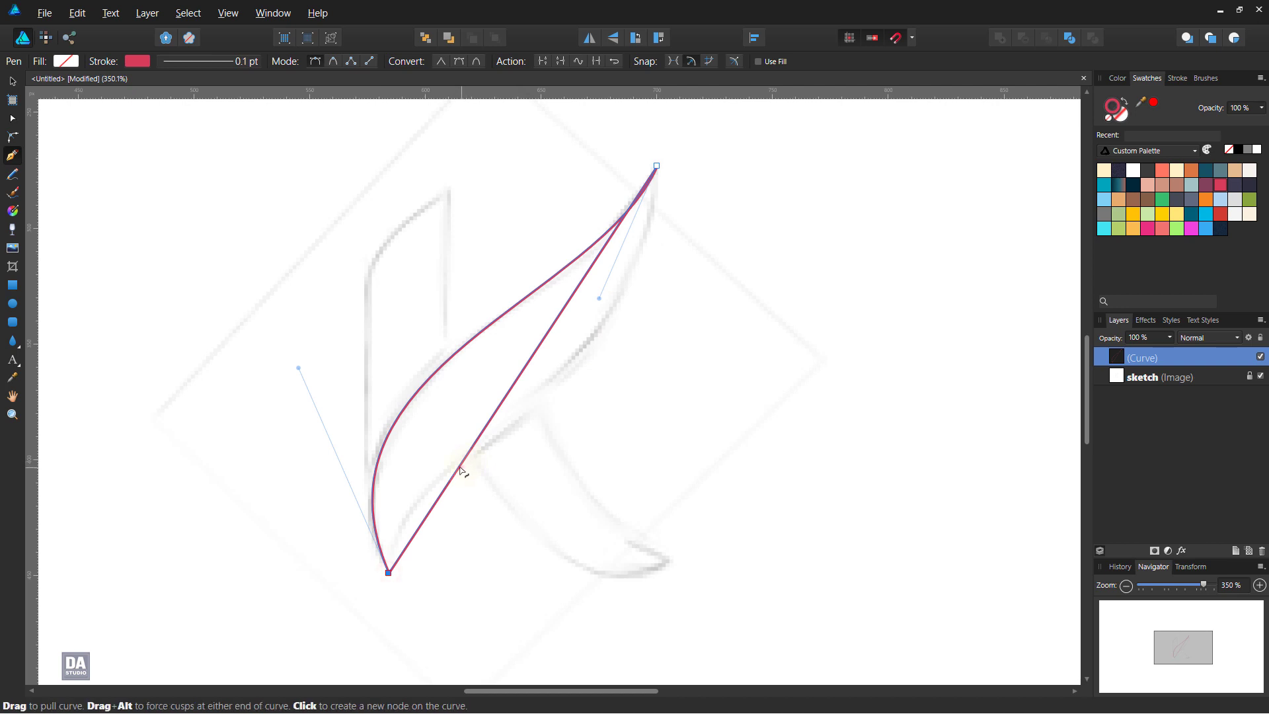
pyautogui.moveTo(461, 470)
pyautogui.mouseDown()
pyautogui.moveTo(536, 292)
pyautogui.moveTo(661, 404)
pyautogui.moveTo(647, 417)
pyautogui.mouseUp()
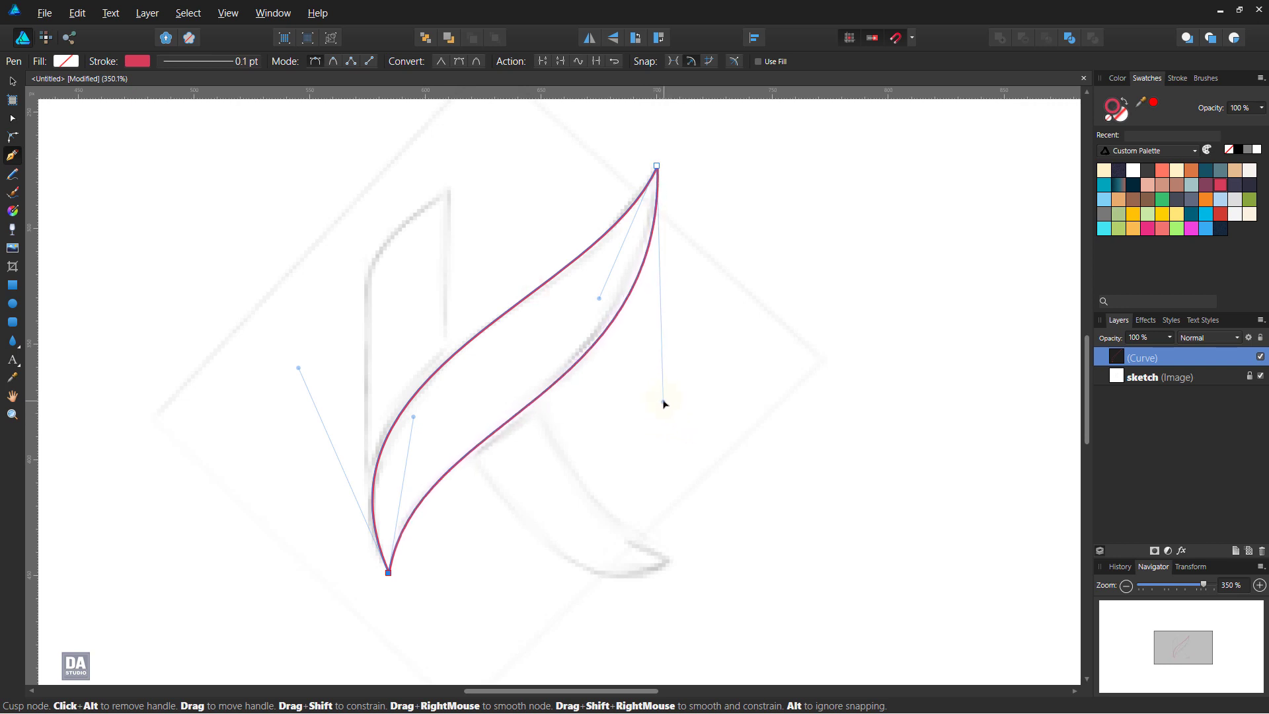
pyautogui.moveTo(646, 417); pyautogui.dragTo(663, 402)
pyautogui.moveTo(411, 441)
pyautogui.mouseDown()
pyautogui.moveTo(391, 453)
pyautogui.moveTo(406, 430)
pyautogui.mouseUp()
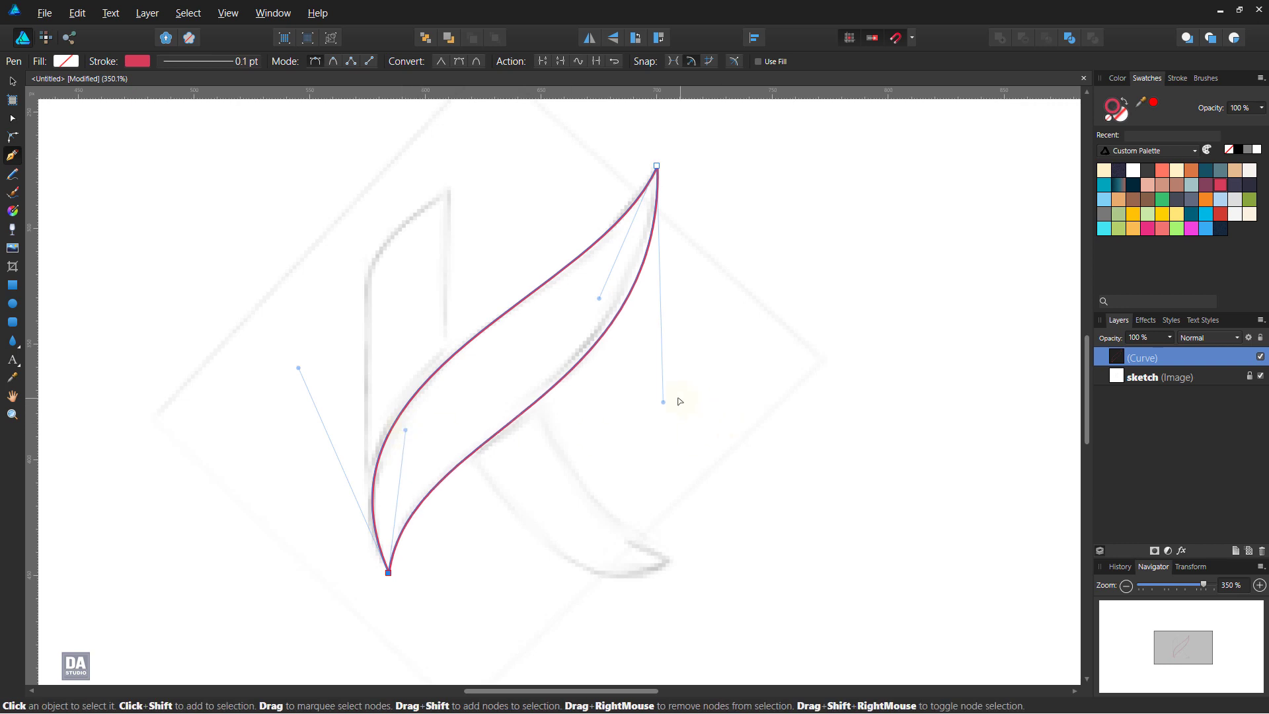
pyautogui.moveTo(664, 403)
pyautogui.mouseDown()
pyautogui.moveTo(680, 377)
pyautogui.moveTo(669, 394)
pyautogui.mouseUp()
pyautogui.press('Escape')
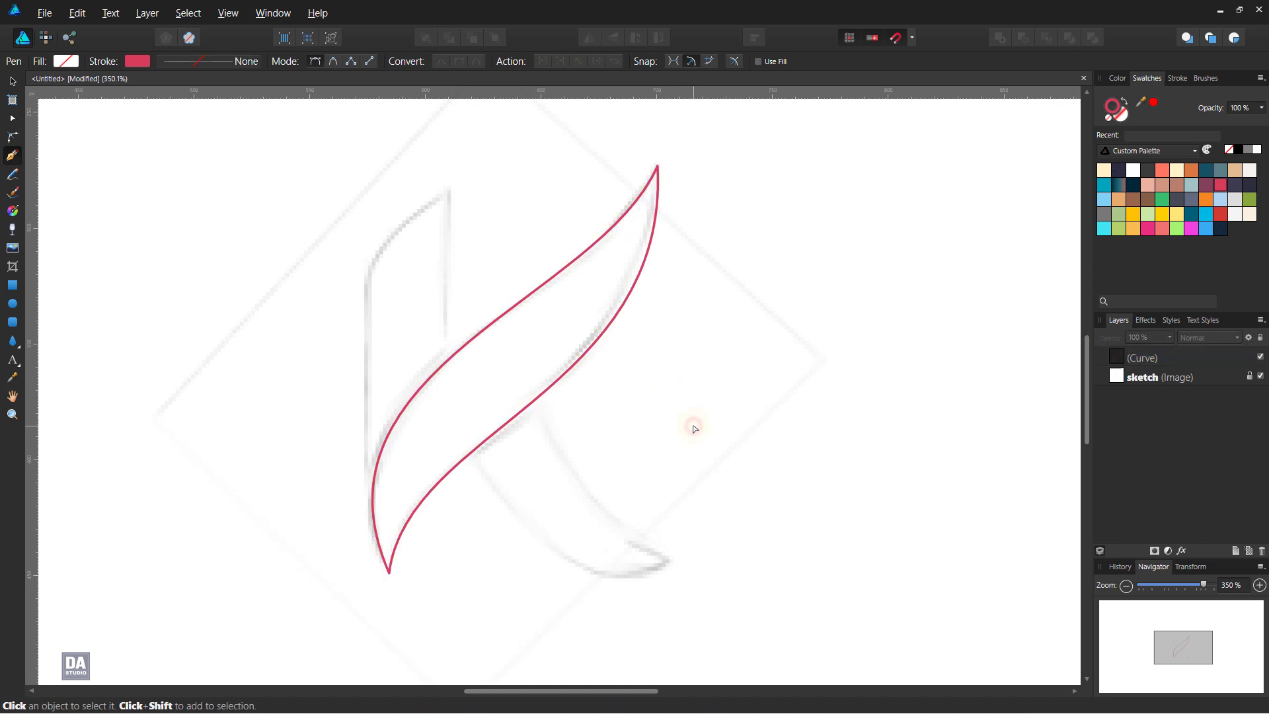
# Outline the vertical stem as a red path: straight left edge, curved top, sharp corner, right edge down to the leaf.
pyautogui.click(365, 474)
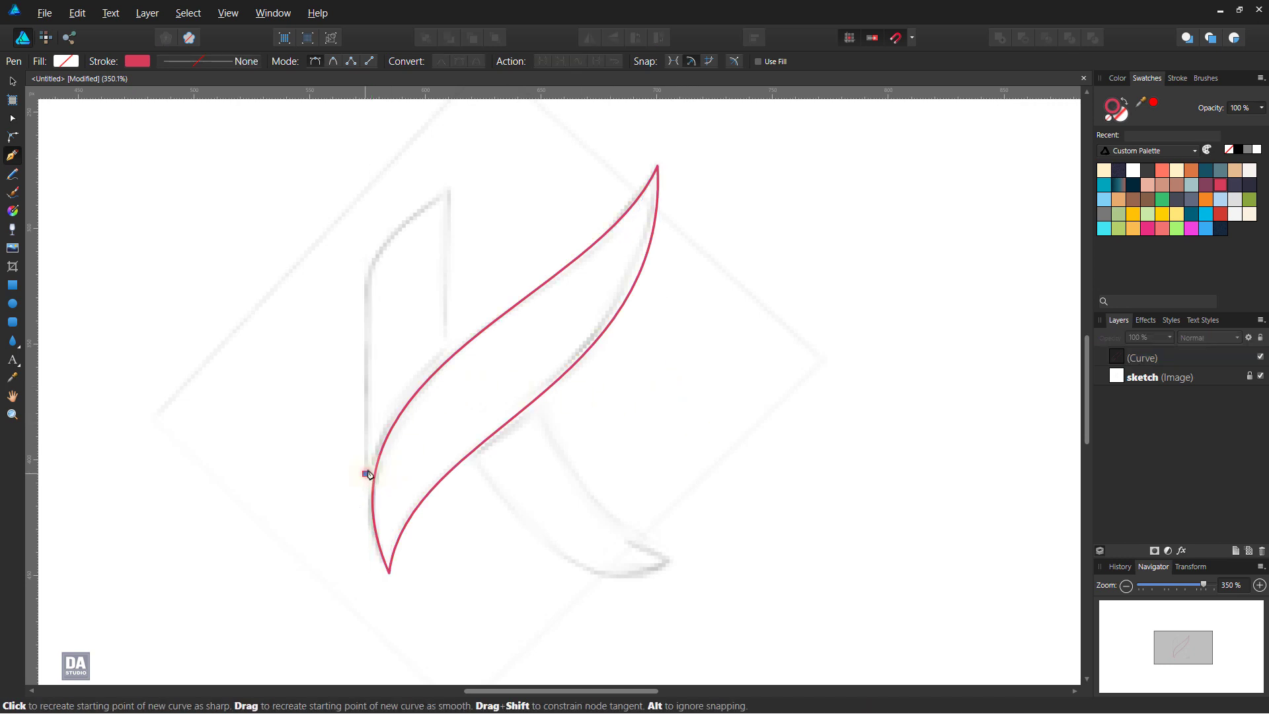
pyautogui.click(365, 293)
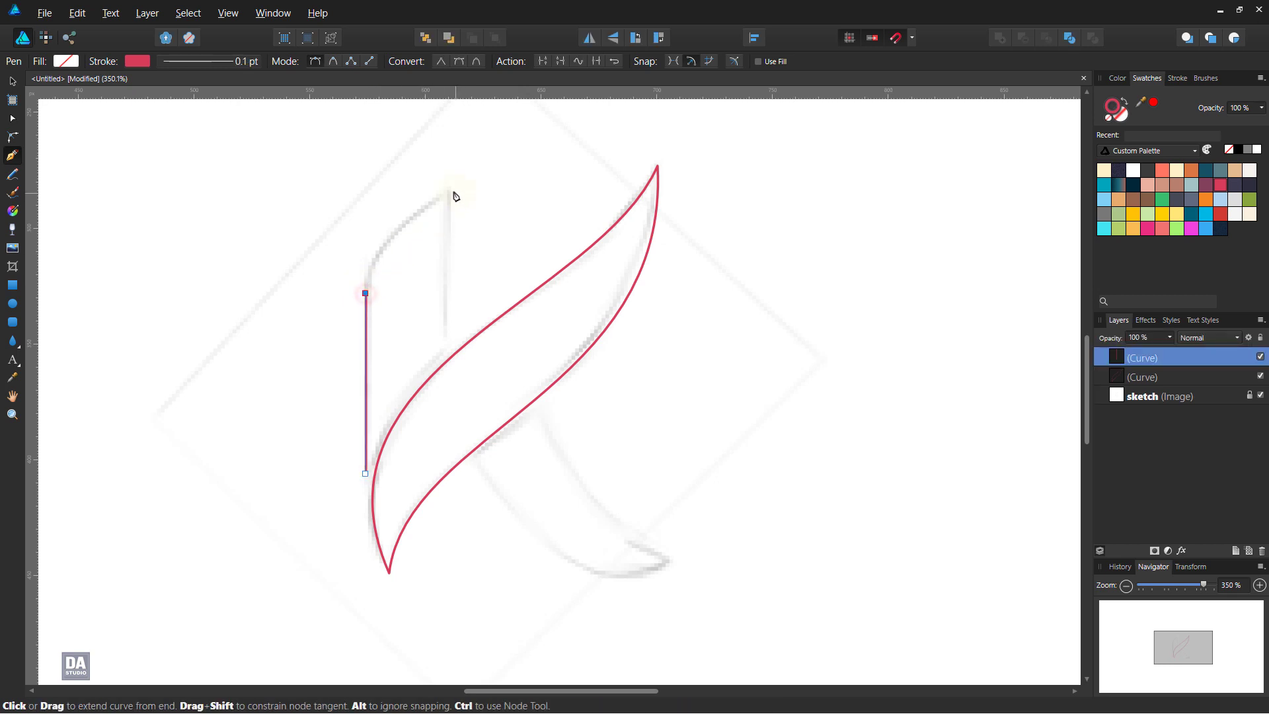
pyautogui.moveTo(454, 190); pyautogui.dragTo(534, 155)
pyautogui.moveTo(454, 191); pyautogui.dragTo(447, 193)
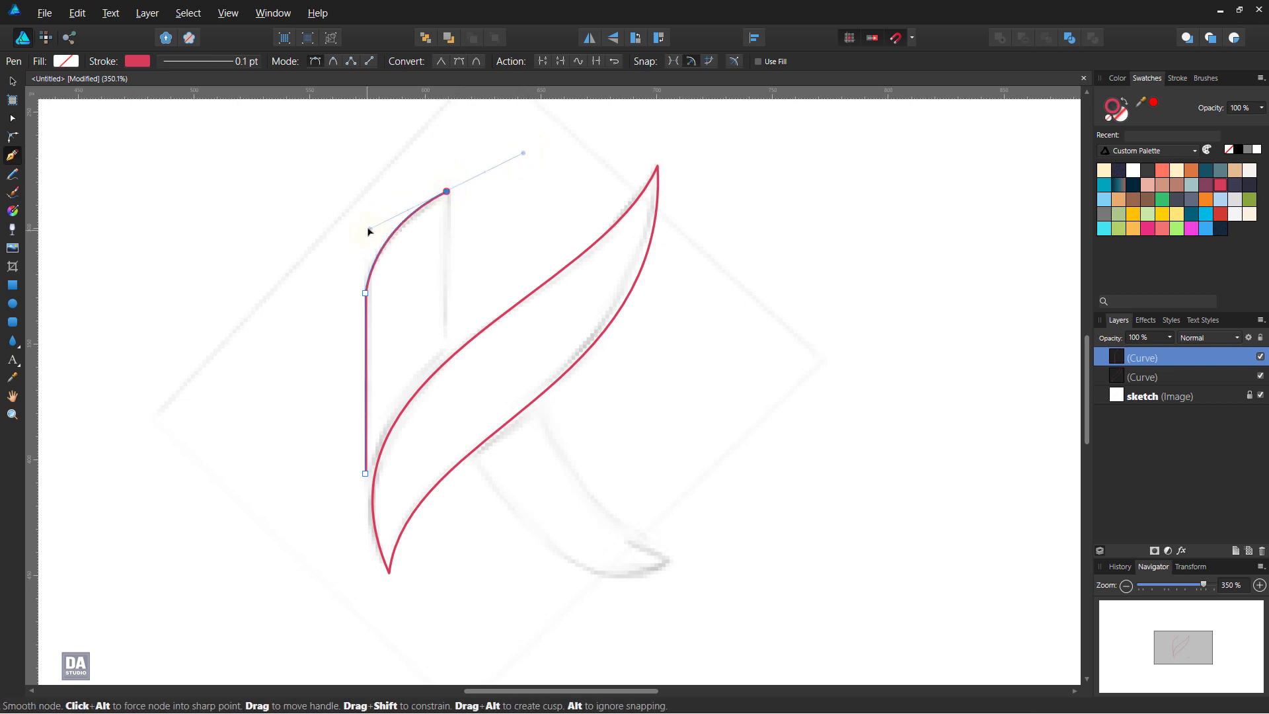
pyautogui.moveTo(374, 229); pyautogui.dragTo(376, 230)
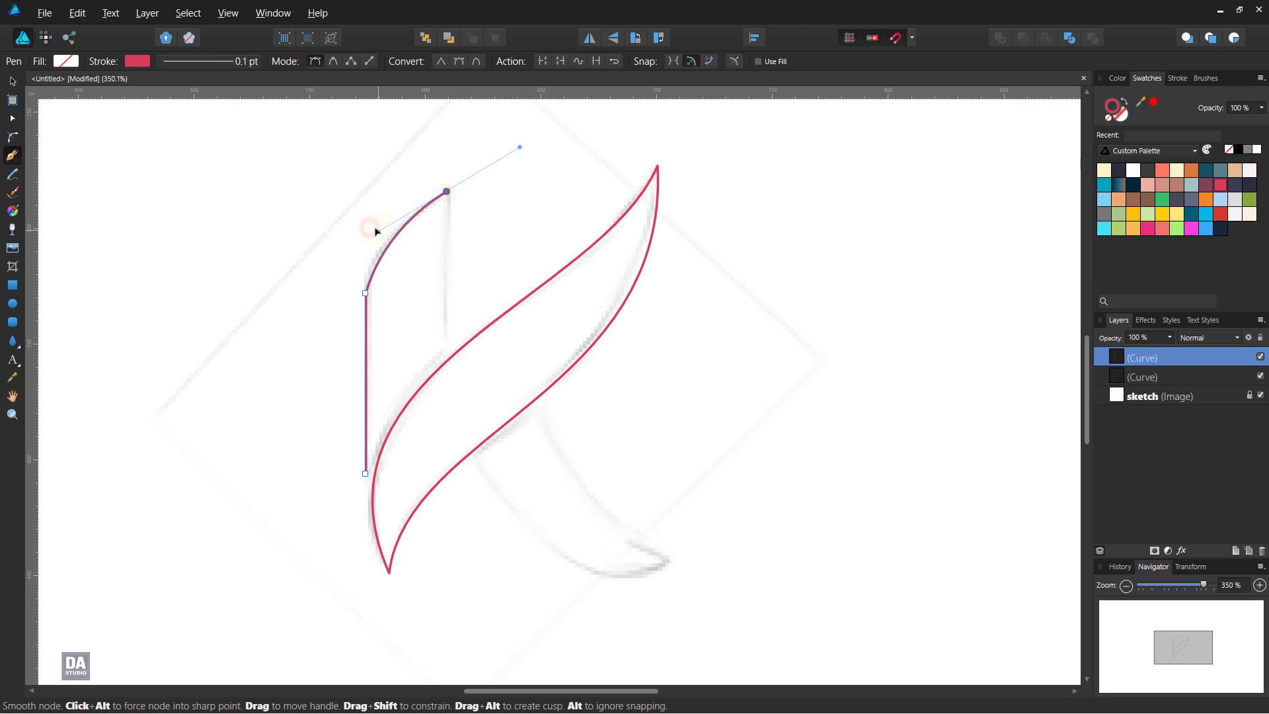
pyautogui.click(448, 193)
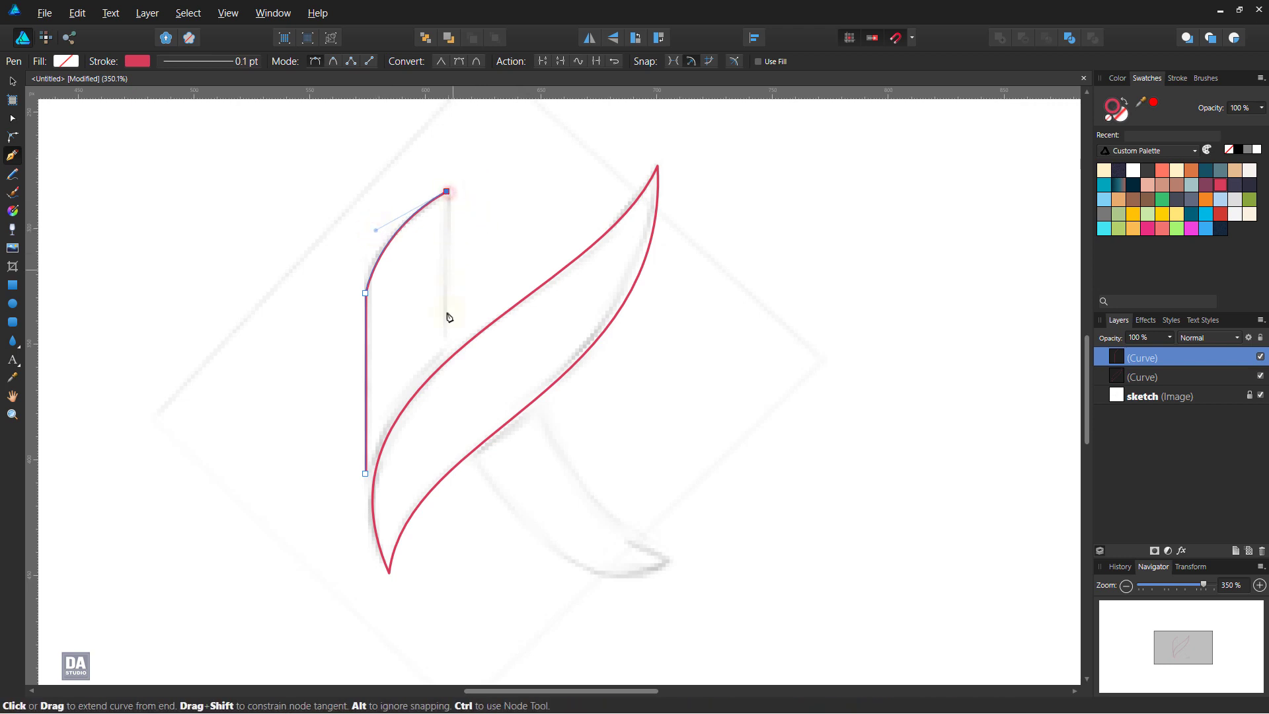
pyautogui.click(448, 352)
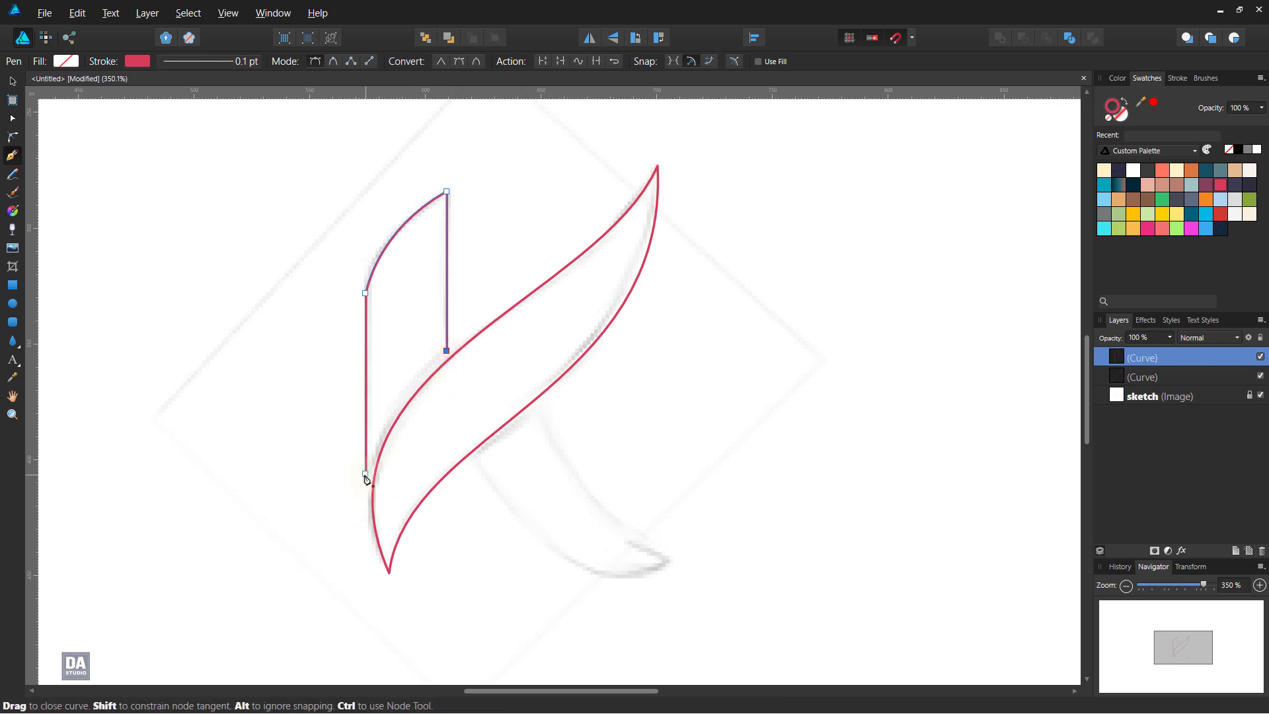
pyautogui.moveTo(365, 474); pyautogui.dragTo(348, 550)
# Close the stem outline and nudge its upper-left point slightly right.
pyautogui.moveTo(348, 551); pyautogui.dragTo(351, 552)
pyautogui.scroll(2, 354, 489)
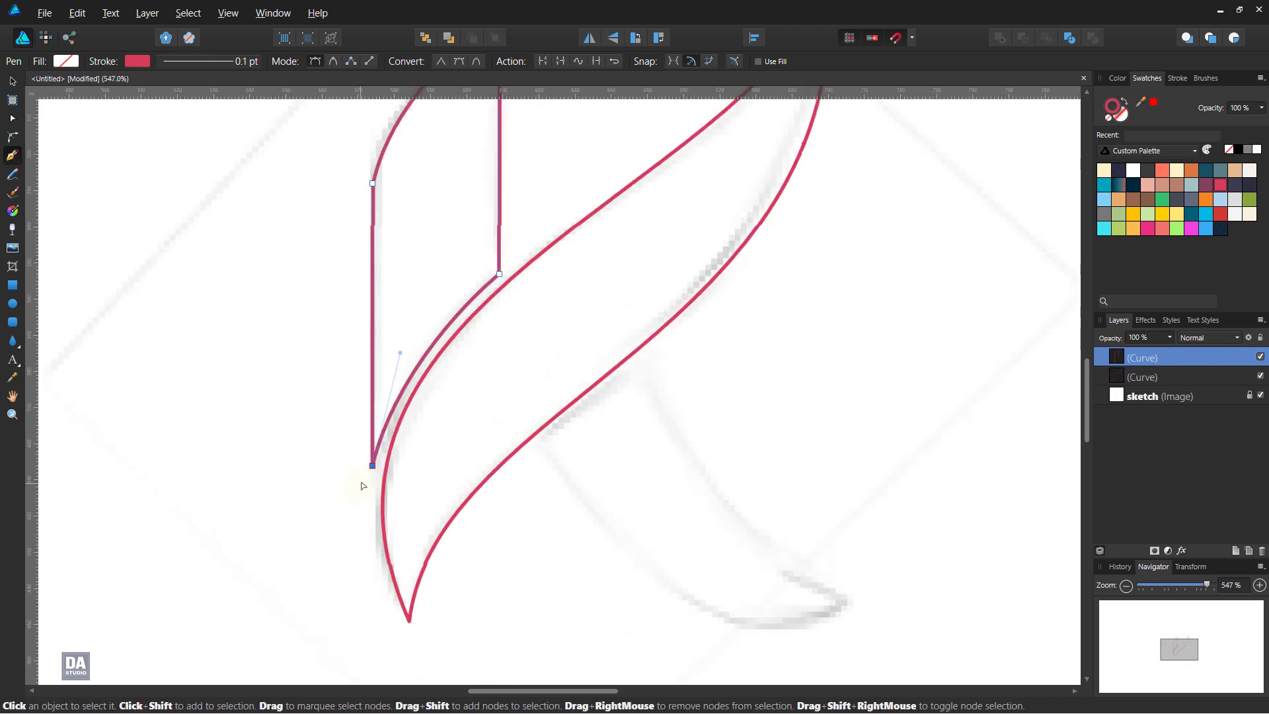
pyautogui.click(374, 185)
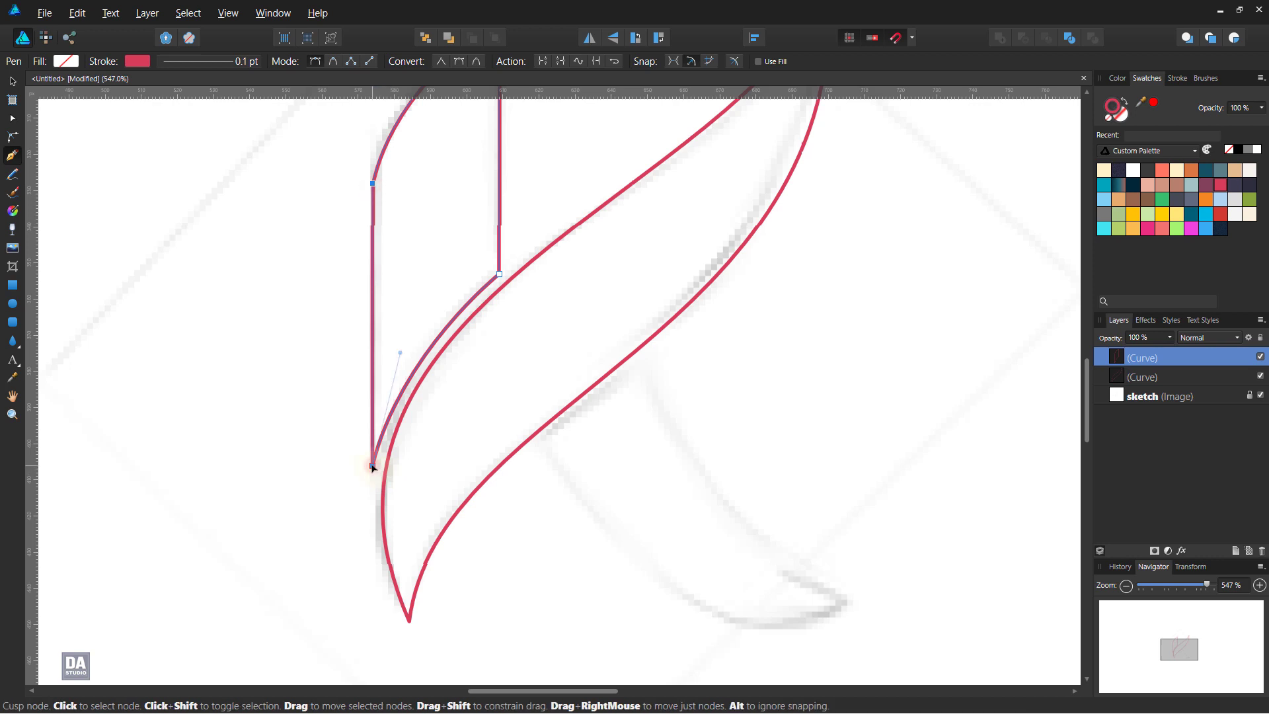
pyautogui.press('Right')
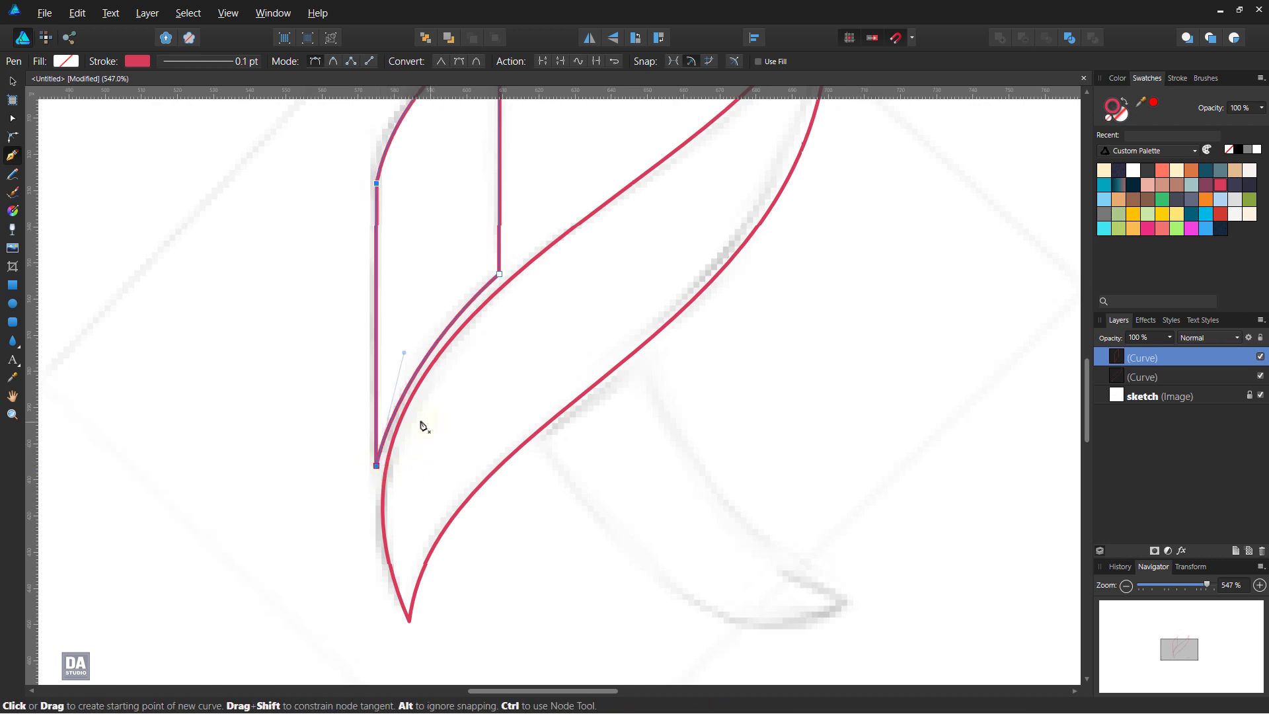
pyautogui.scroll(1, 415, 247)
pyautogui.scroll(-1, 415, 248)
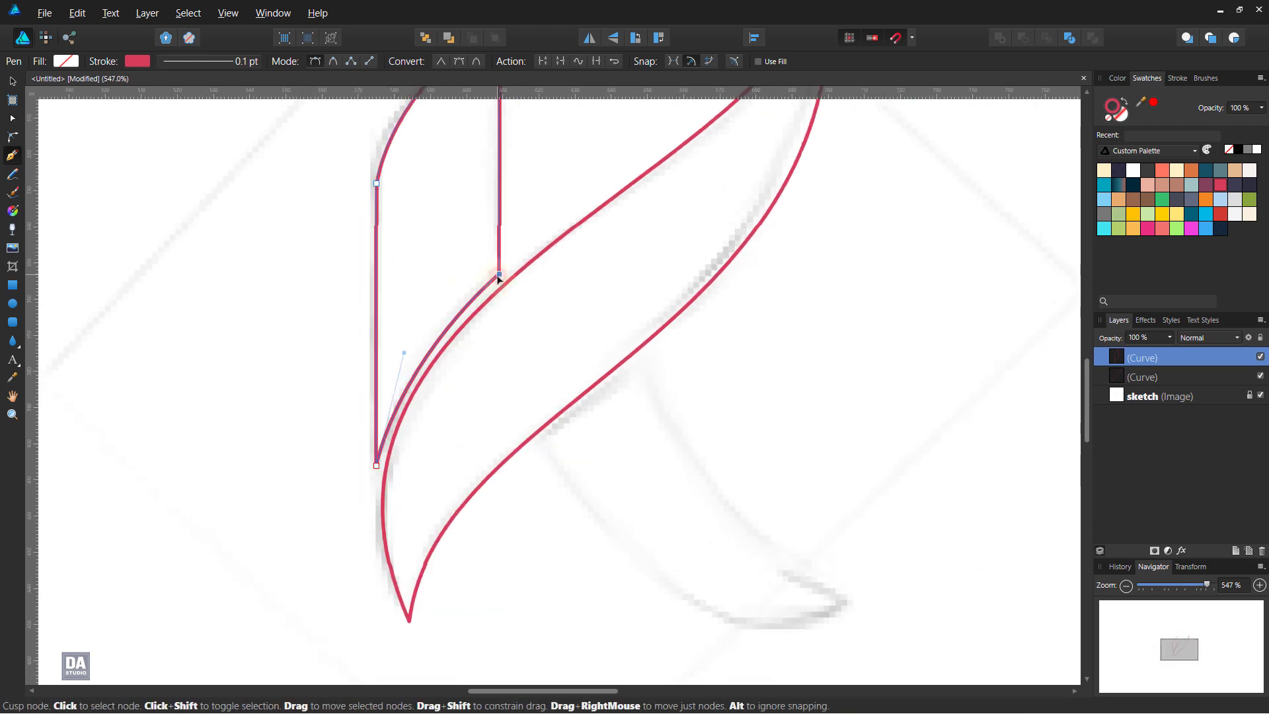
# Adjust the stem's inner corner and lower curve to hug the leaf, then reselect the stem.
pyautogui.moveTo(498, 276); pyautogui.dragTo(498, 279)
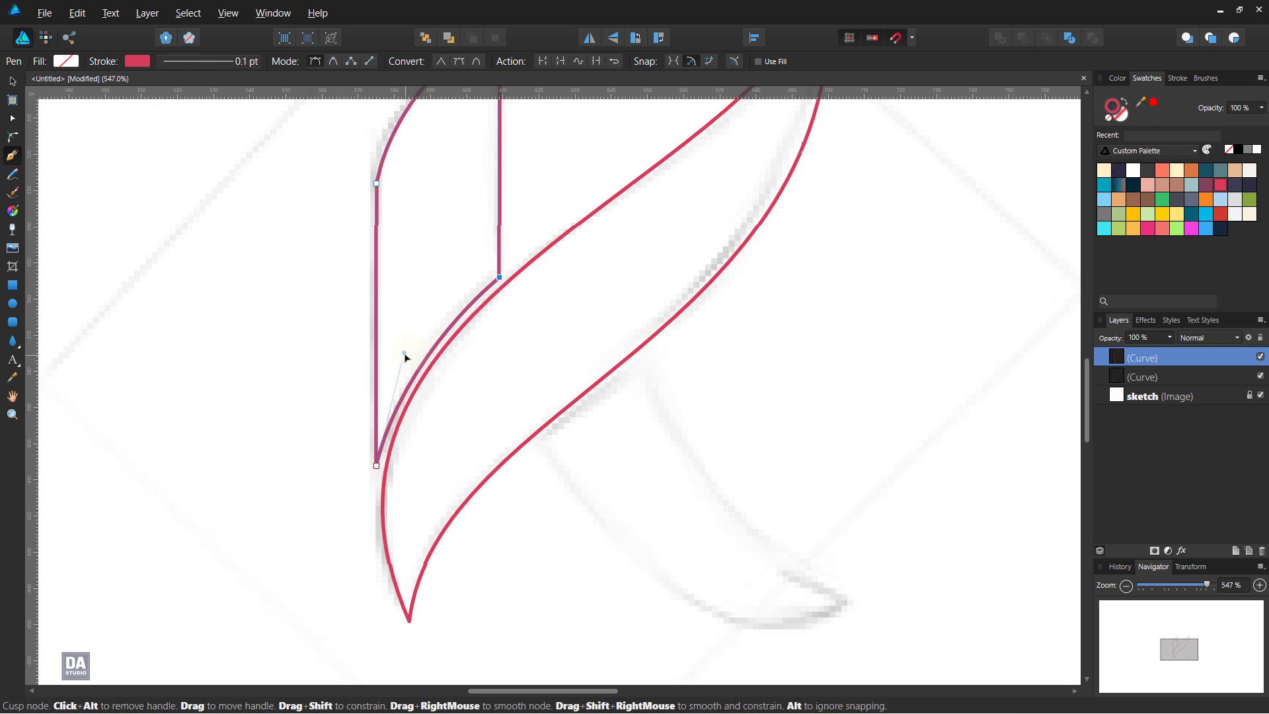
pyautogui.moveTo(404, 354); pyautogui.dragTo(401, 347)
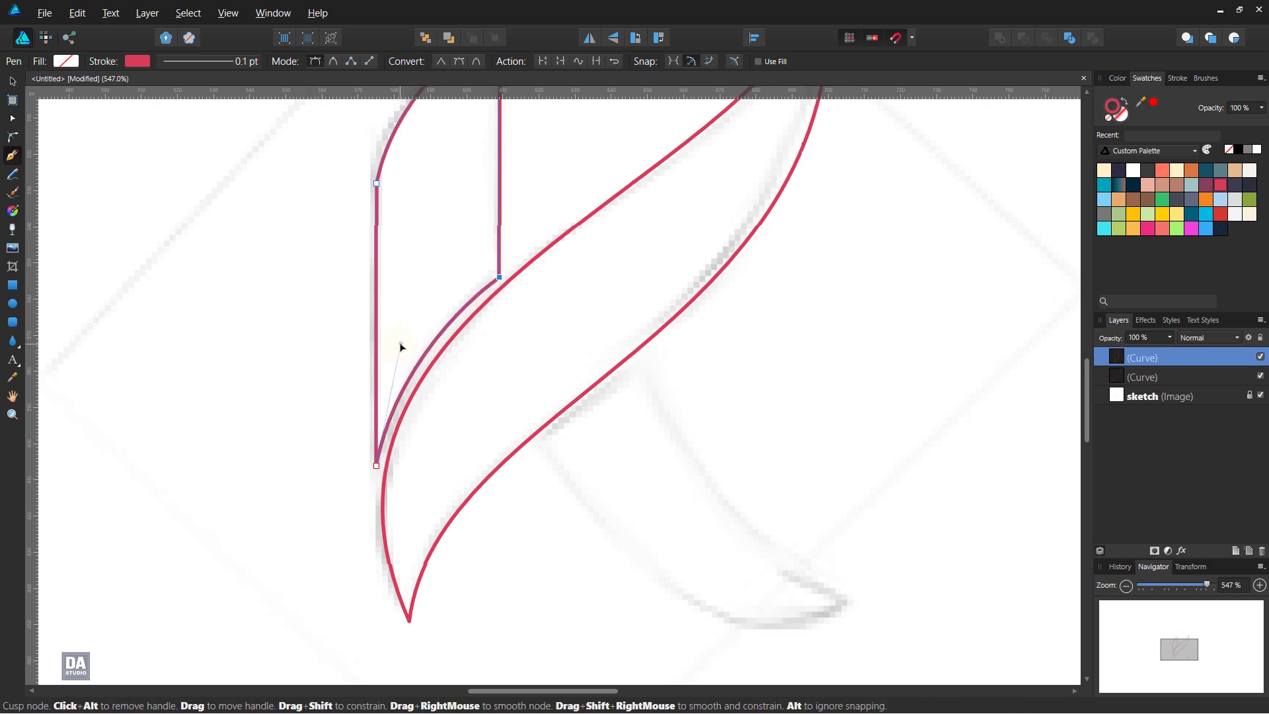
pyautogui.moveTo(400, 347); pyautogui.dragTo(404, 351)
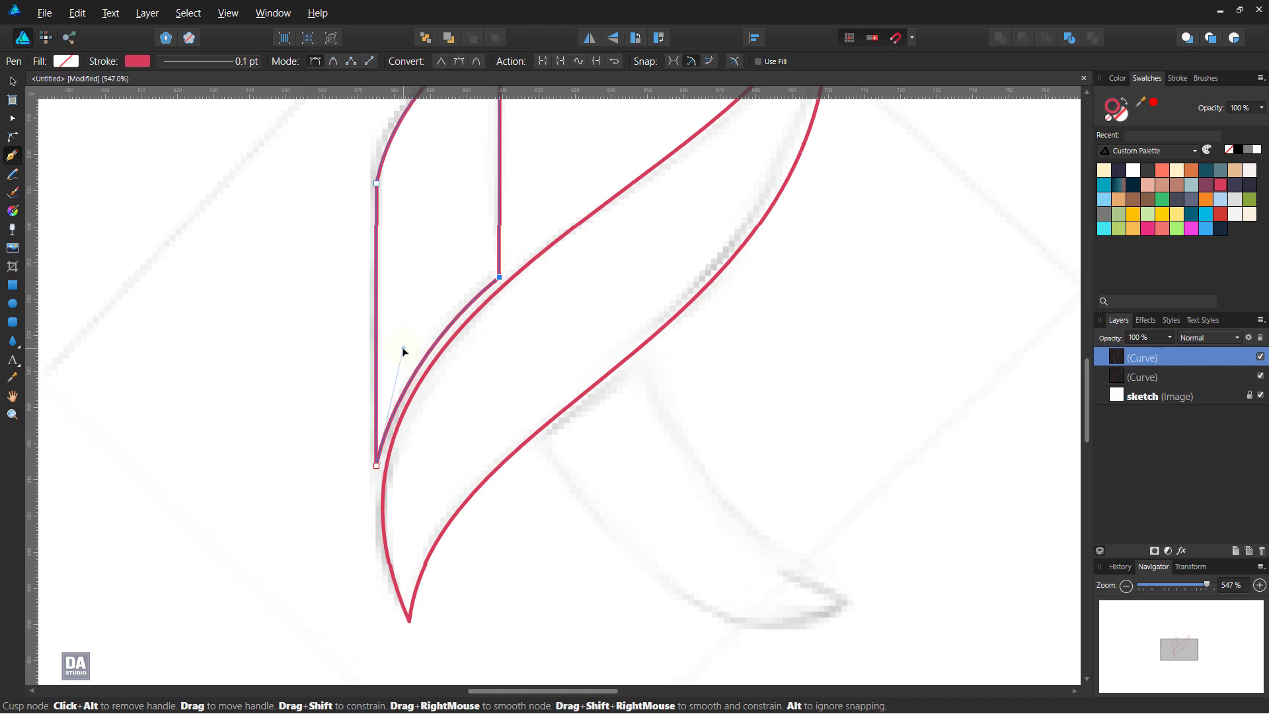
pyautogui.press('Escape')
pyautogui.scroll(-2, 393, 198)
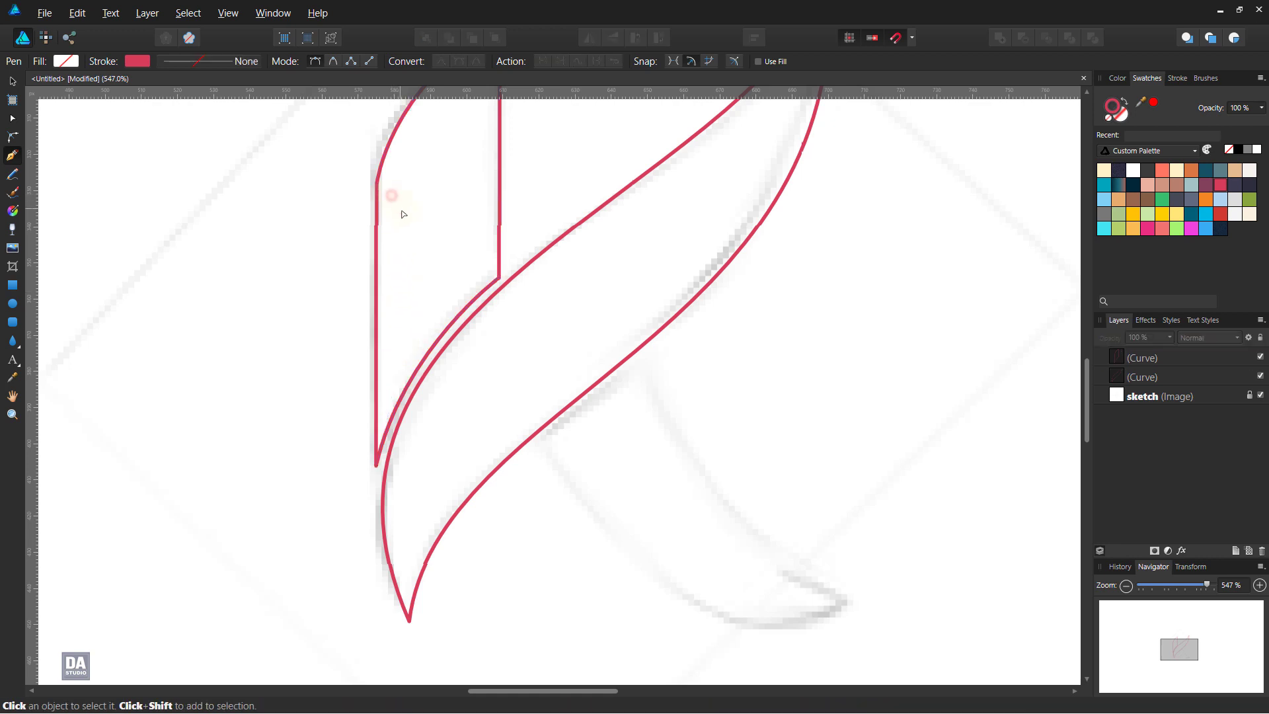
pyautogui.scroll(2, 403, 215)
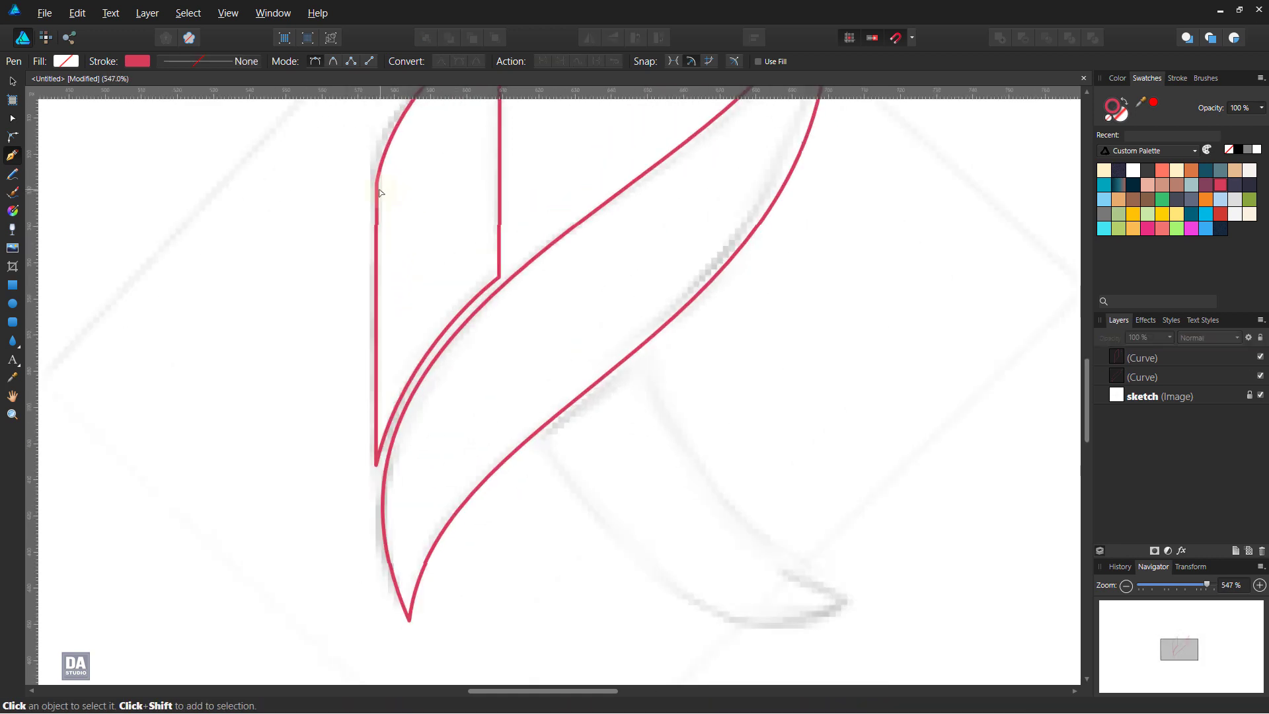
pyautogui.keyDown('ctrl'); pyautogui.click(379, 191); pyautogui.keyUp('ctrl')
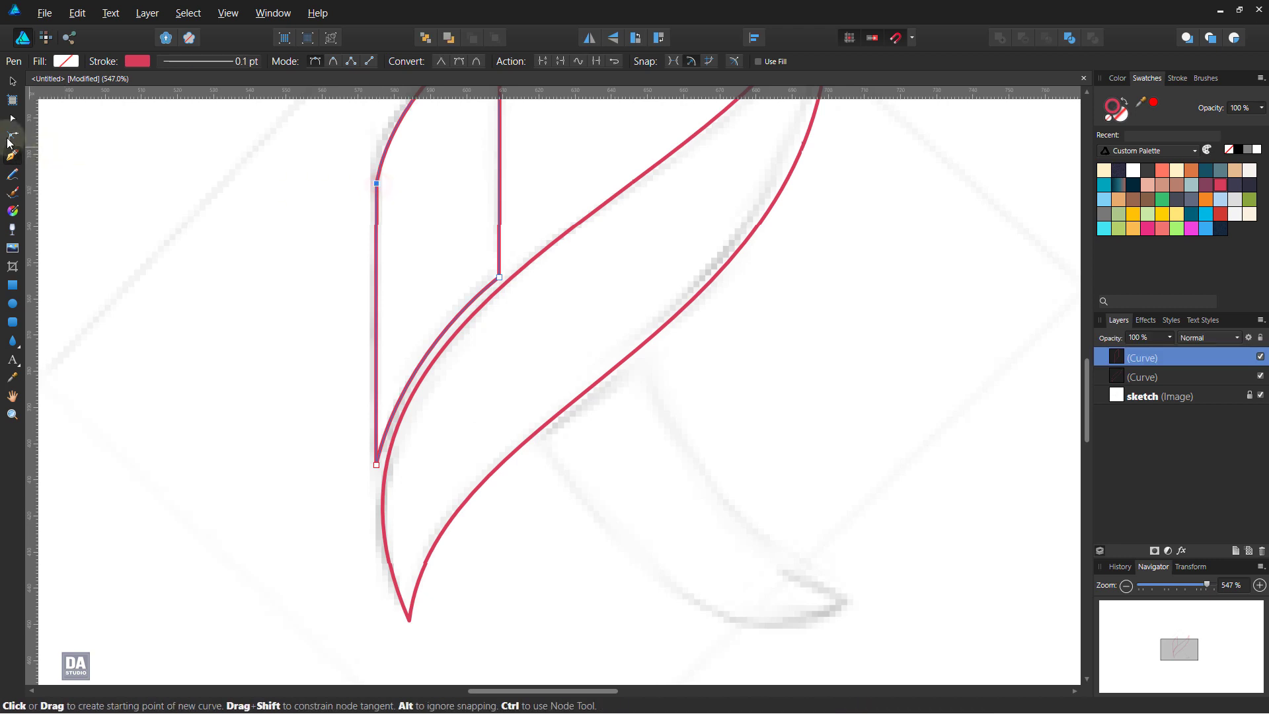
pyautogui.click(10, 138)
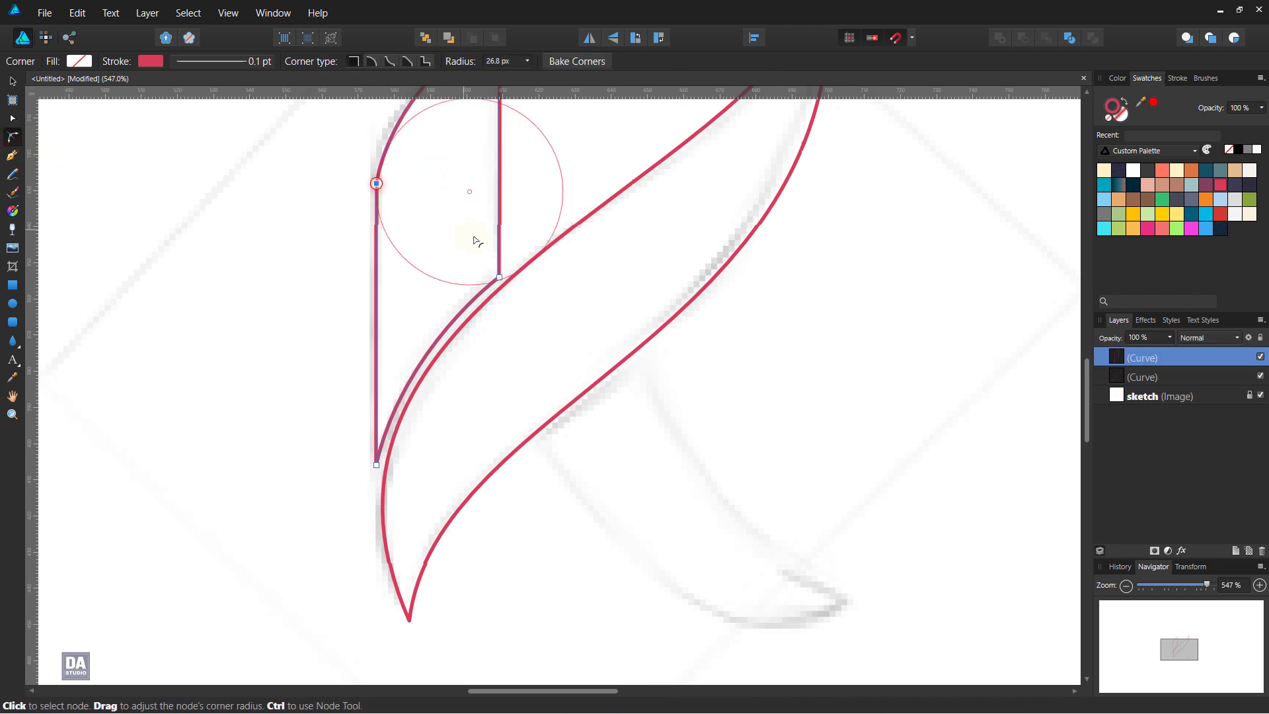
pyautogui.click(349, 265)
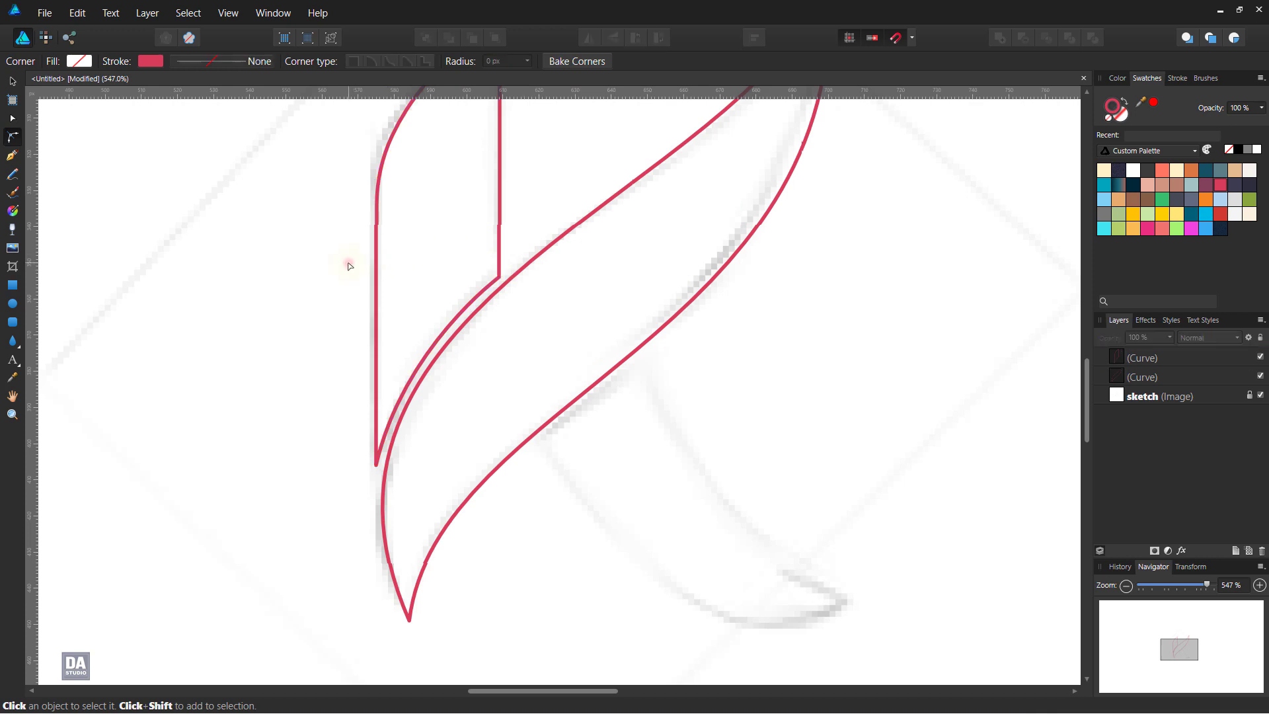
pyautogui.scroll(-3, 459, 341)
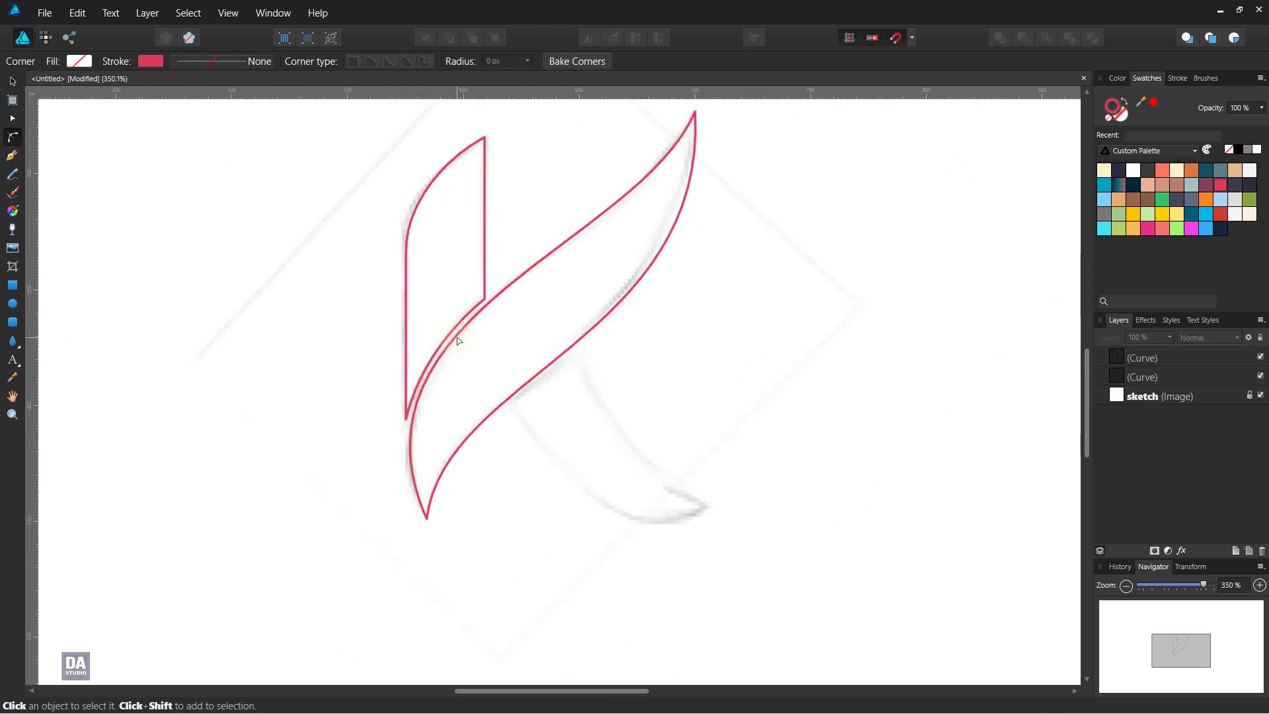
pyautogui.moveTo(547, 411); pyautogui.dragTo(474, 392)
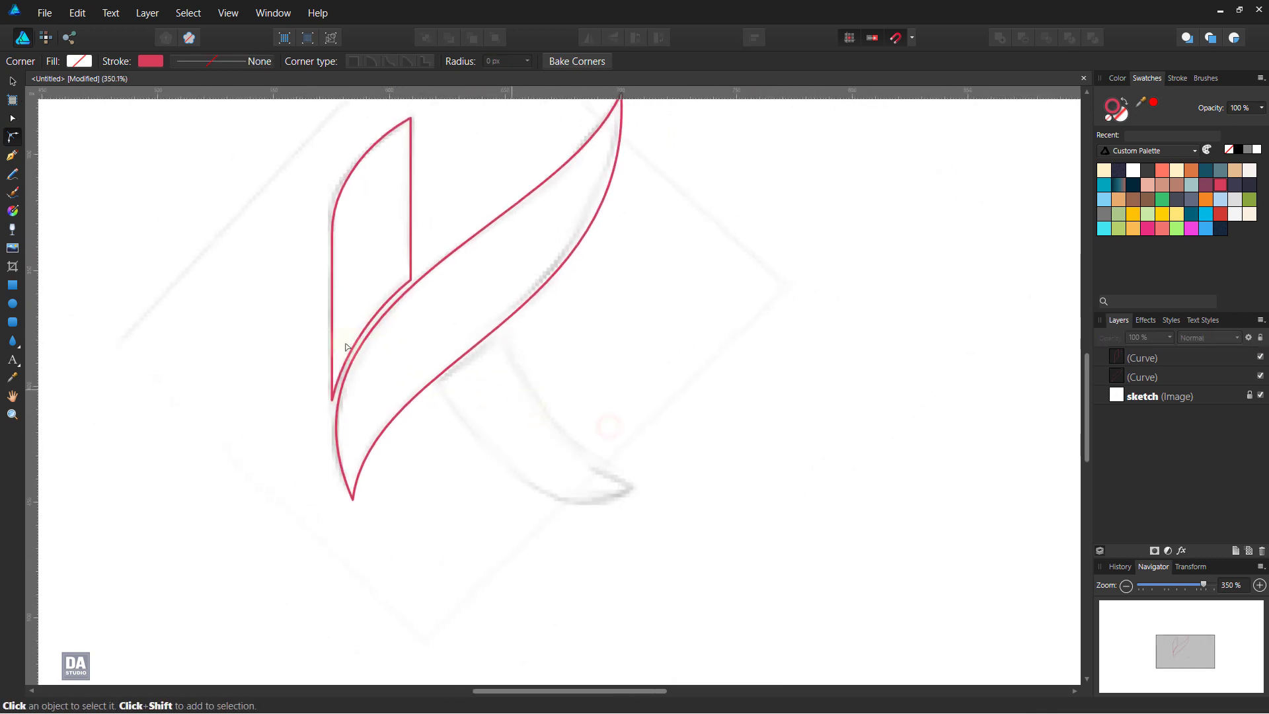
pyautogui.press('p')
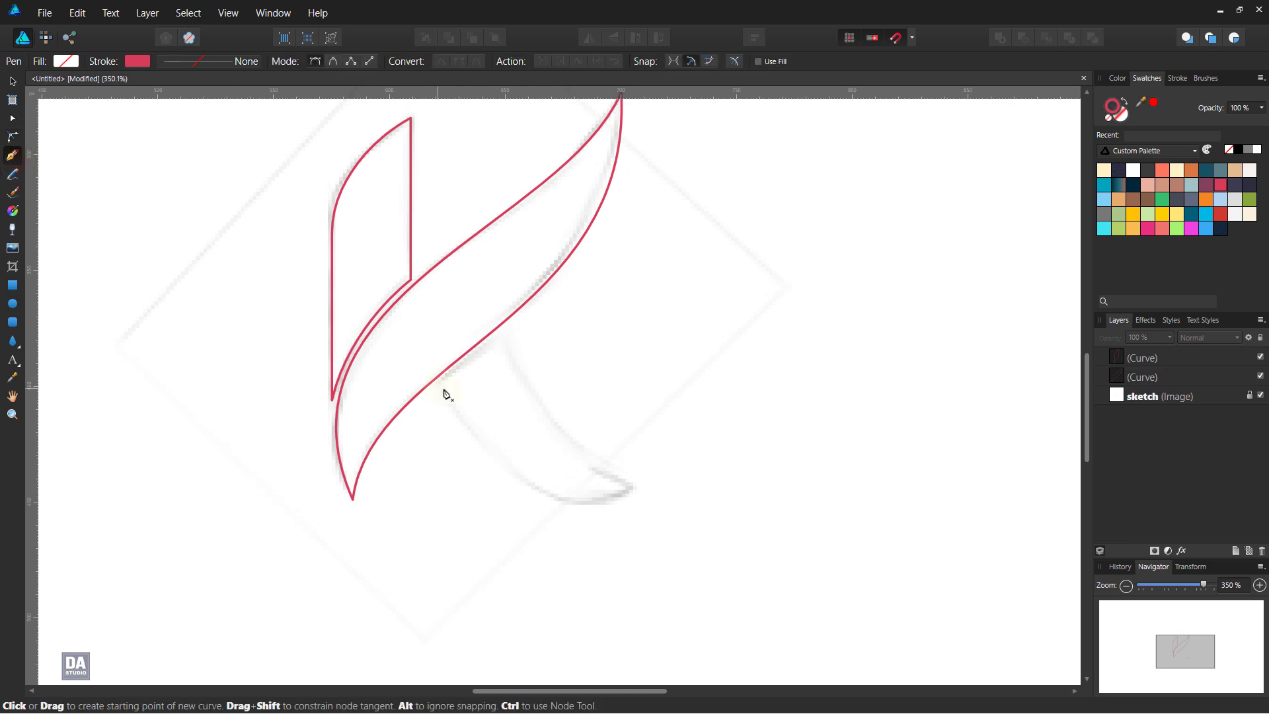
# Start the leg outline on the diagonal stroke with a sharp corner point further up its edge.
pyautogui.scroll(3, 448, 393)
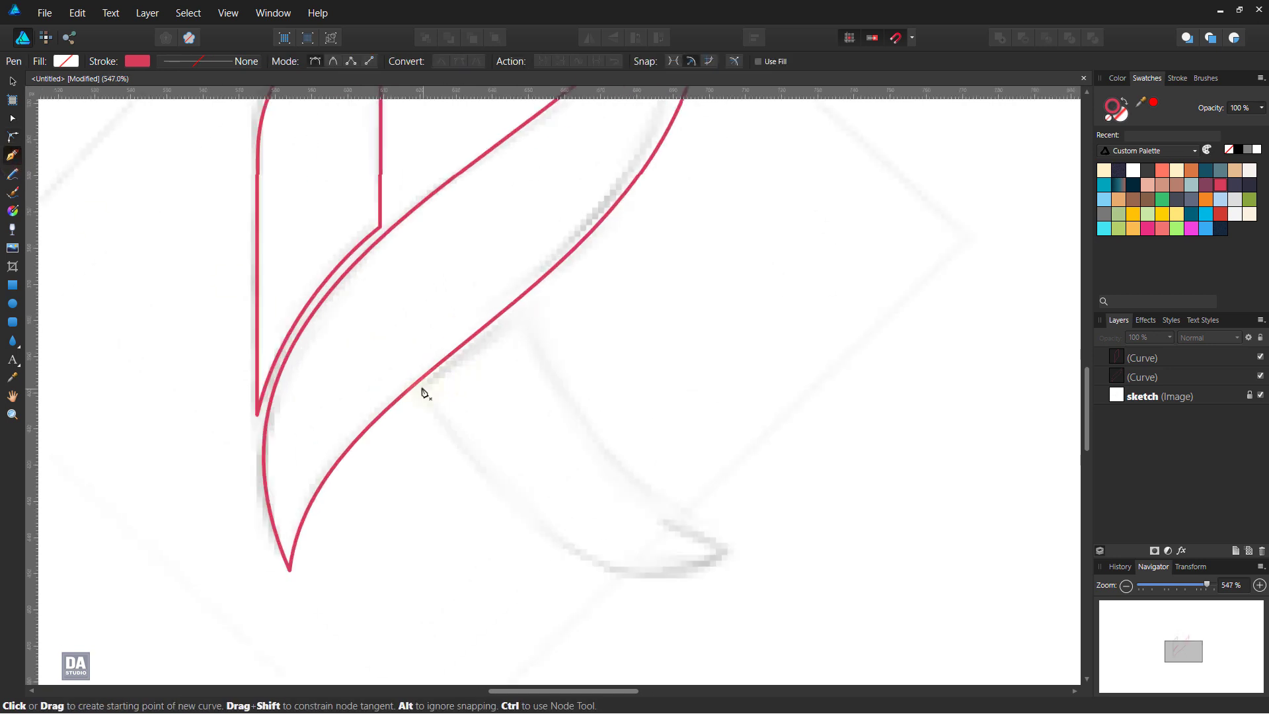
pyautogui.click(423, 387)
pyautogui.moveTo(529, 303)
pyautogui.mouseDown()
pyautogui.moveTo(565, 272)
pyautogui.moveTo(519, 309)
pyautogui.mouseUp()
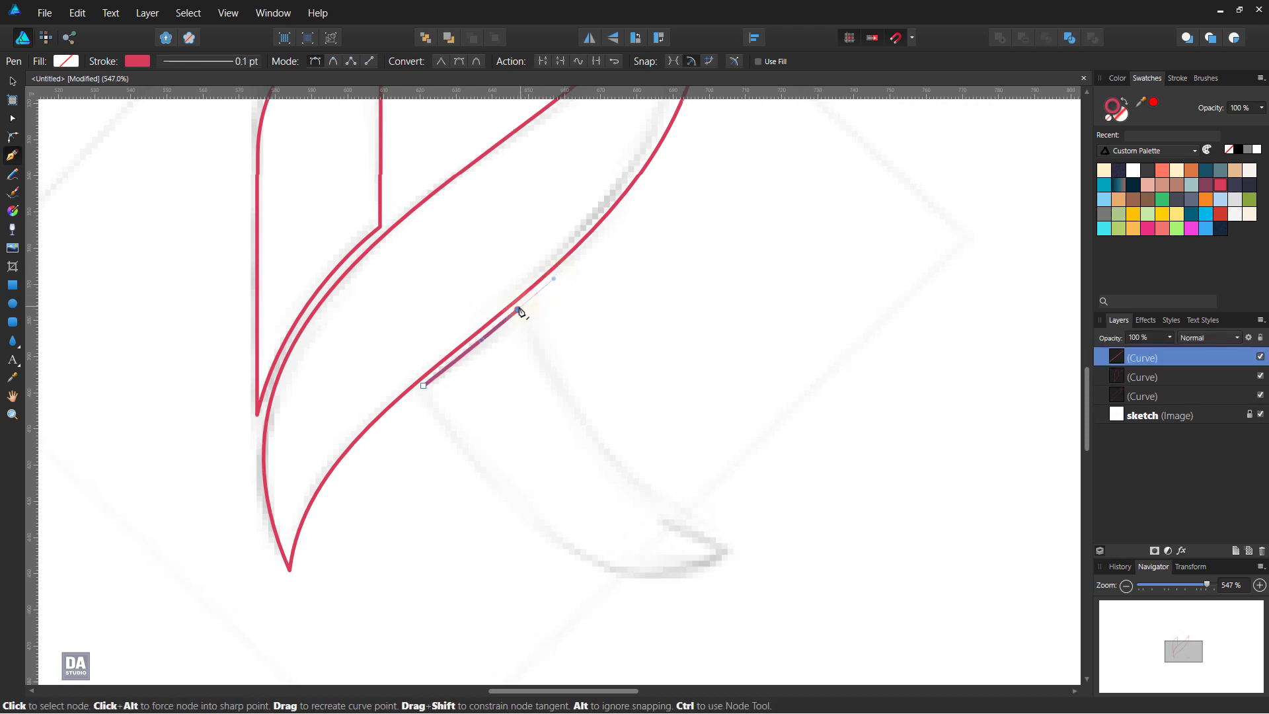
pyautogui.moveTo(520, 309); pyautogui.dragTo(523, 308)
pyautogui.click(522, 306)
# Curve the leg down to a pointed tail and close it with a bowed inner edge.
pyautogui.moveTo(742, 549); pyautogui.dragTo(822, 563)
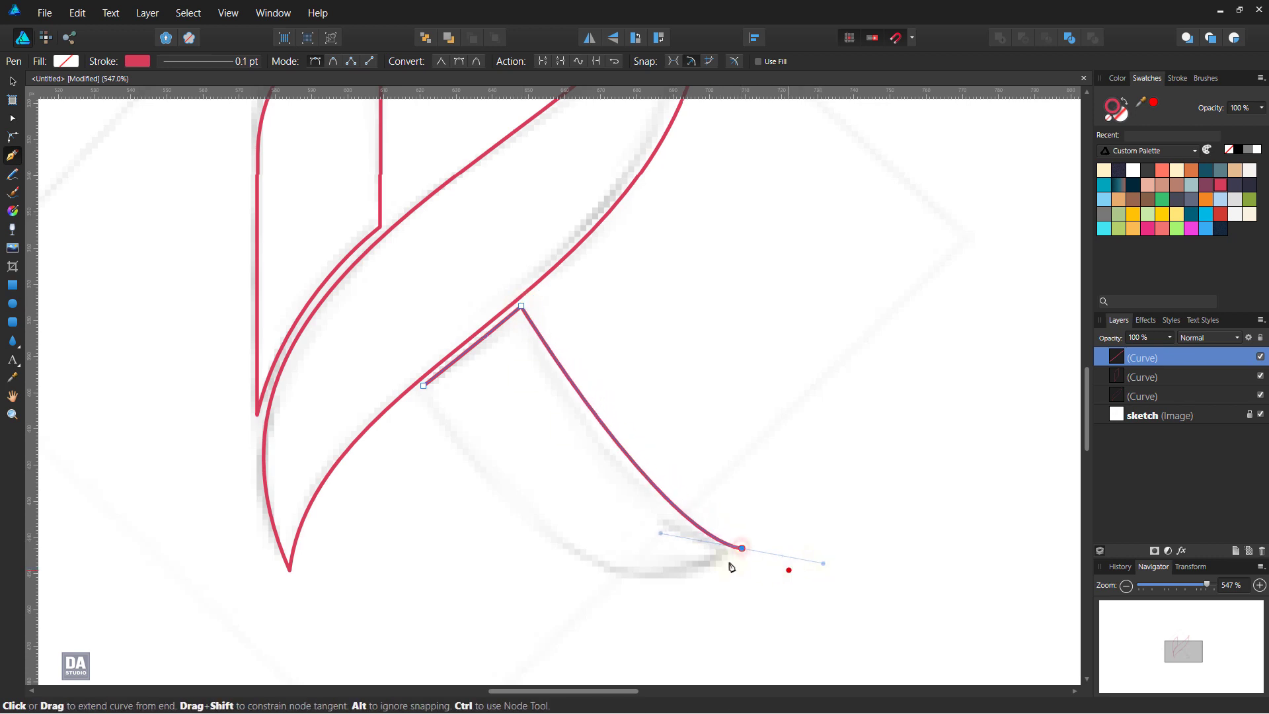
pyautogui.moveTo(660, 534); pyautogui.dragTo(599, 497)
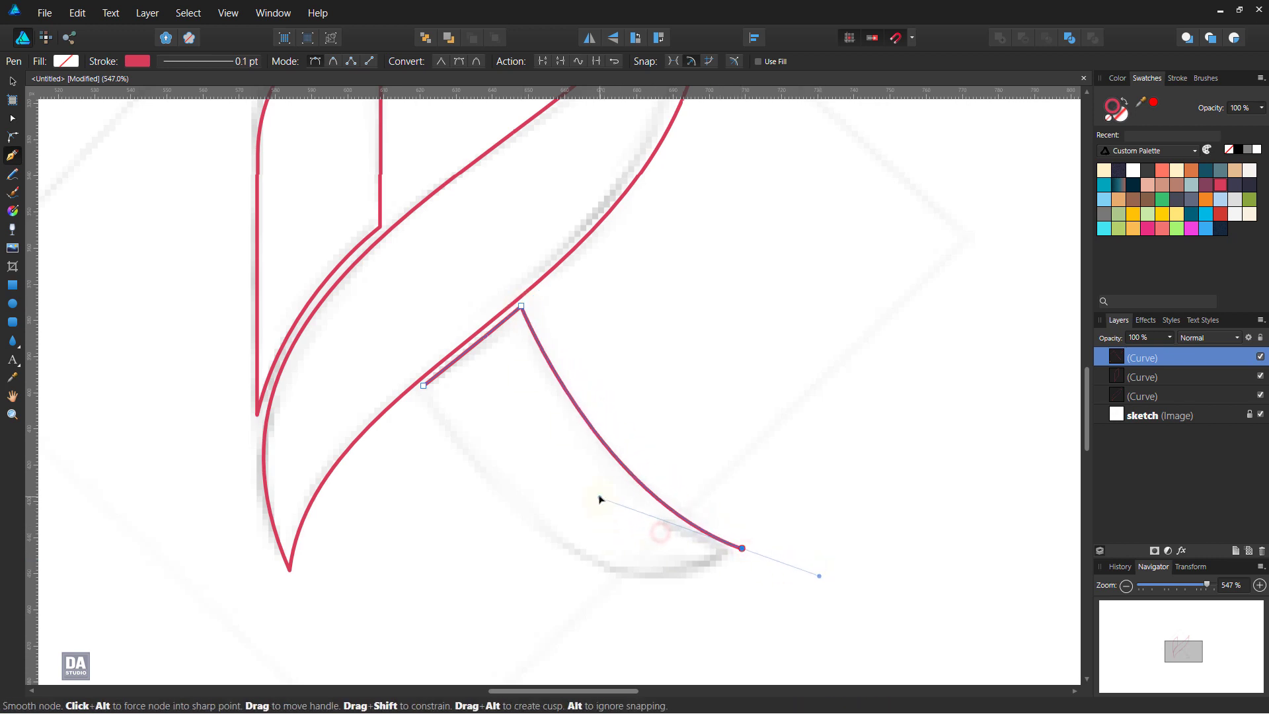
pyautogui.click(741, 548)
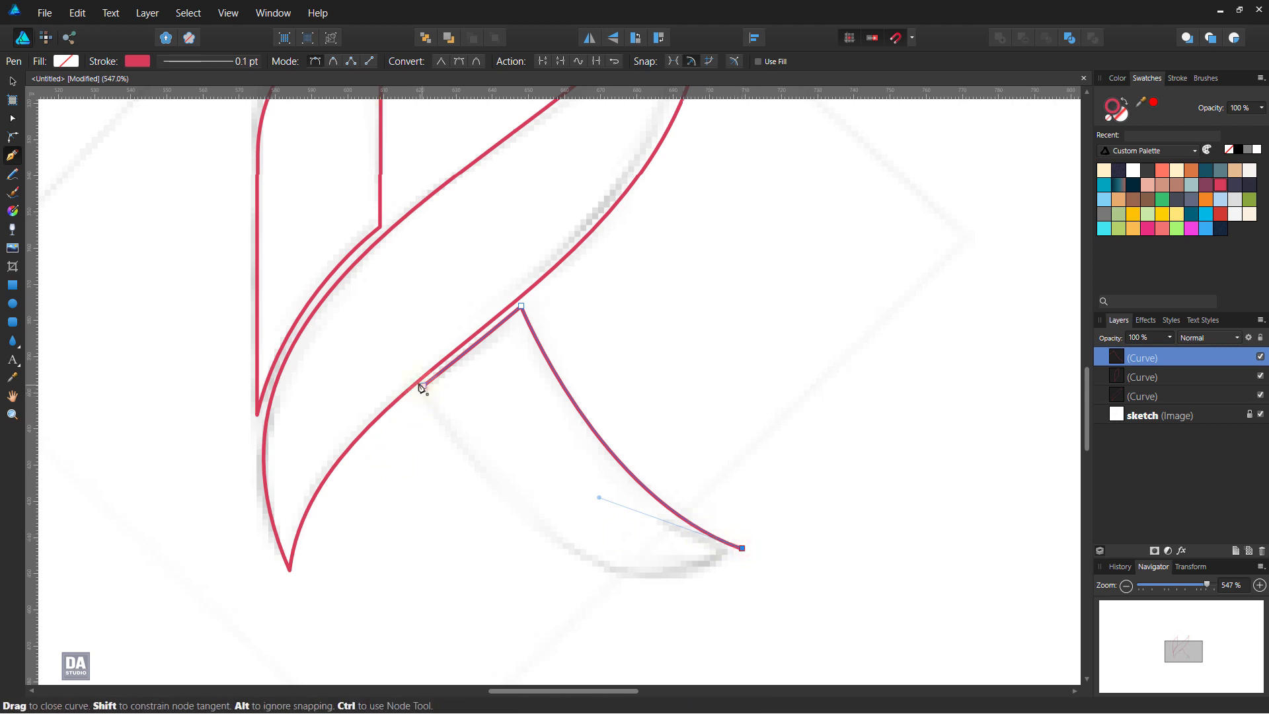
pyautogui.click(421, 388)
pyautogui.moveTo(442, 417)
pyautogui.mouseDown()
pyautogui.moveTo(553, 656)
pyautogui.moveTo(553, 644)
pyautogui.mouseUp()
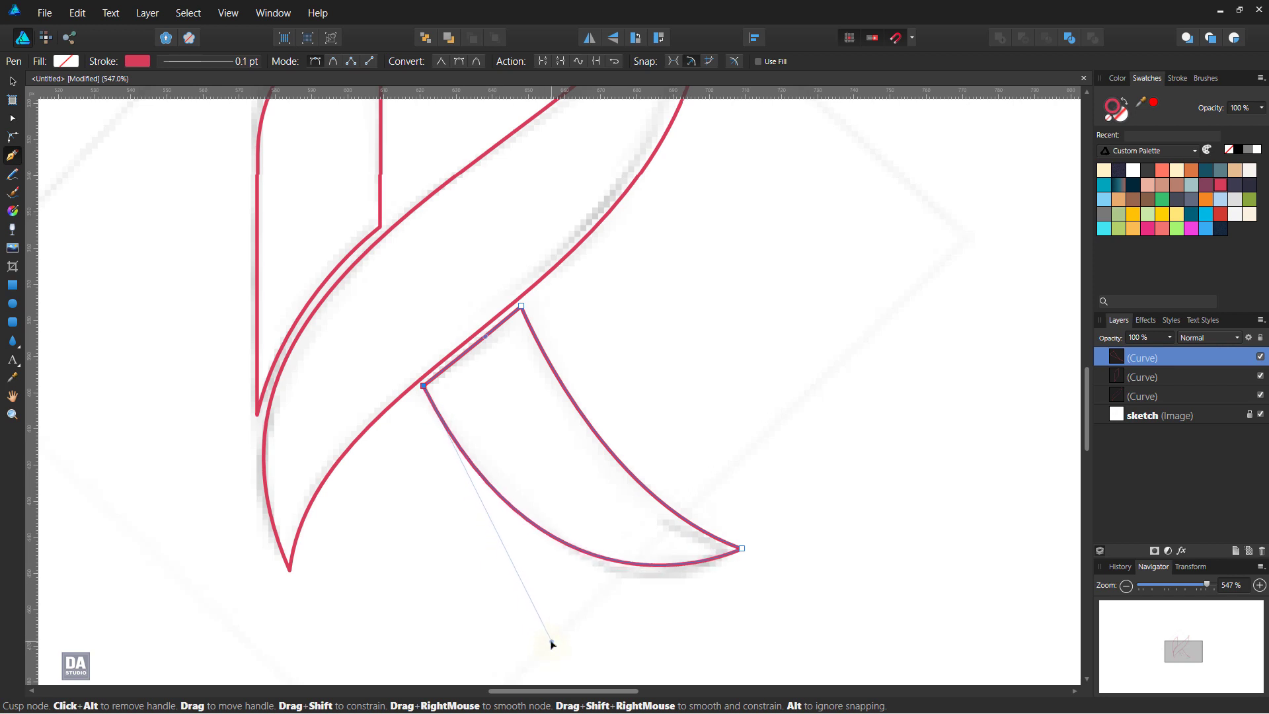
pyautogui.scroll(-5, 535, 522)
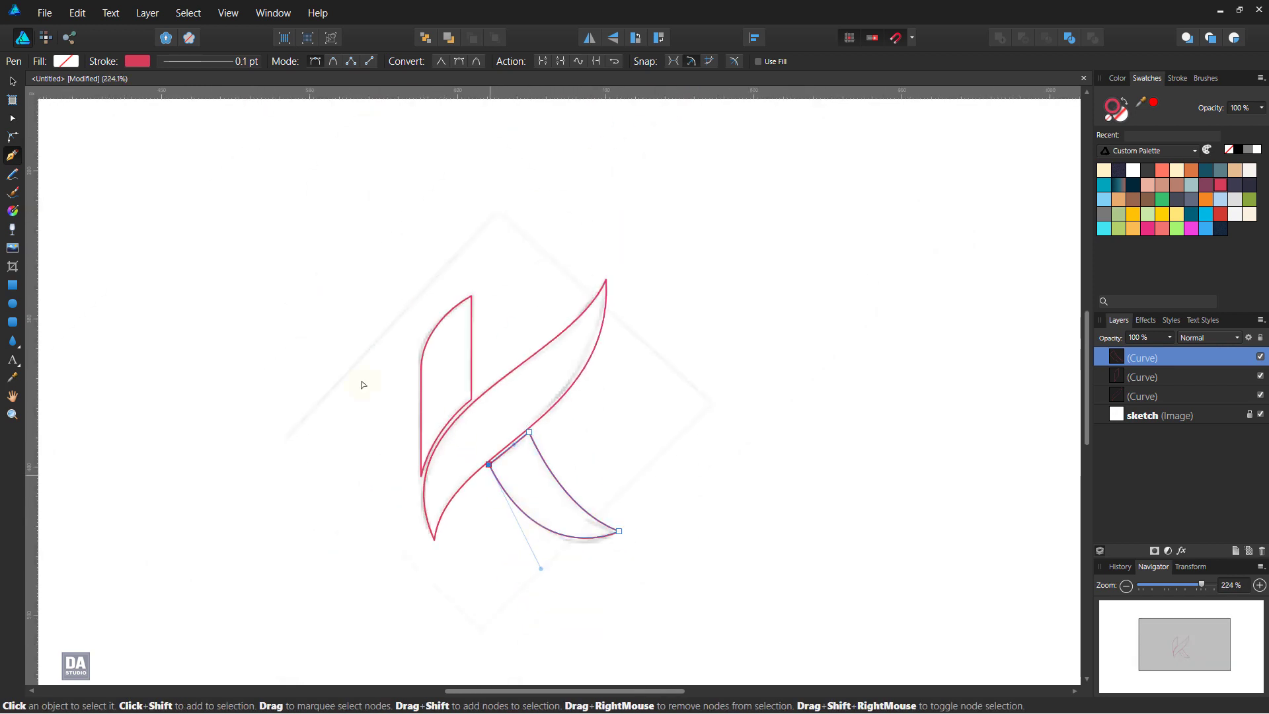
pyautogui.click(12, 80)
# Marquee-select the three K outlines and swap them to solid red fill, then restore red-outline defaults.
pyautogui.click(294, 273)
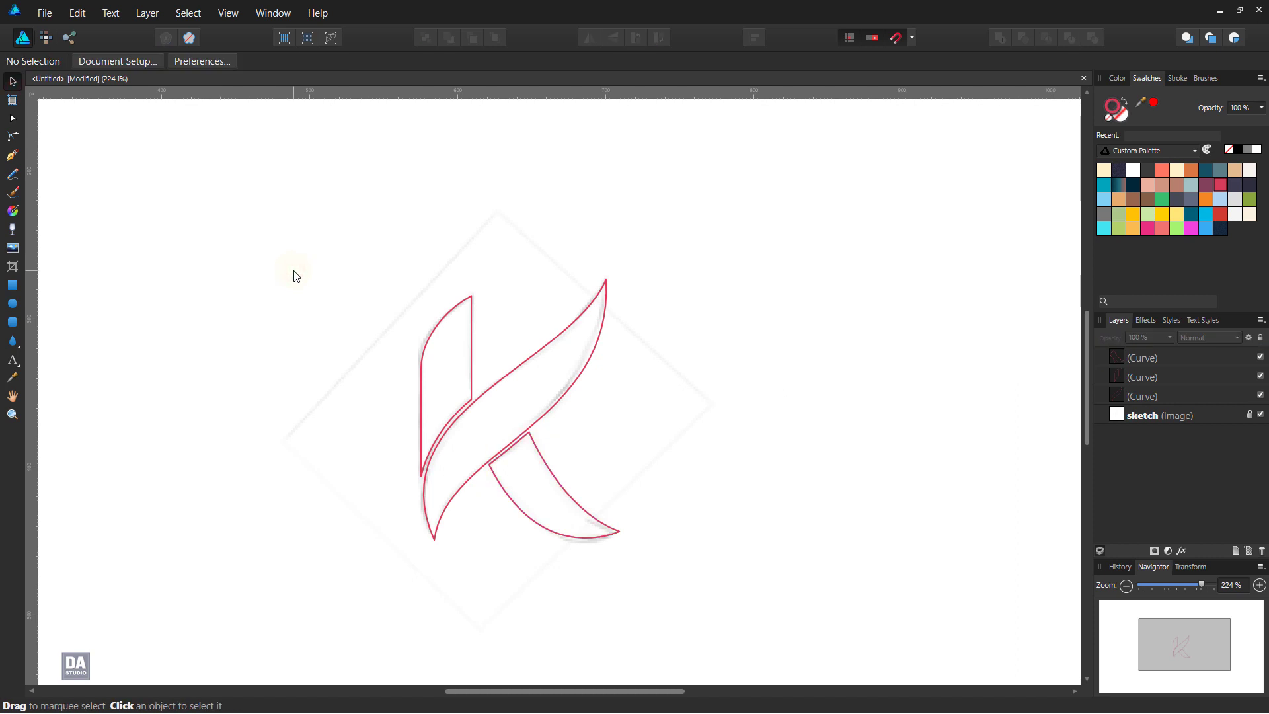
pyautogui.moveTo(331, 244); pyautogui.dragTo(707, 603)
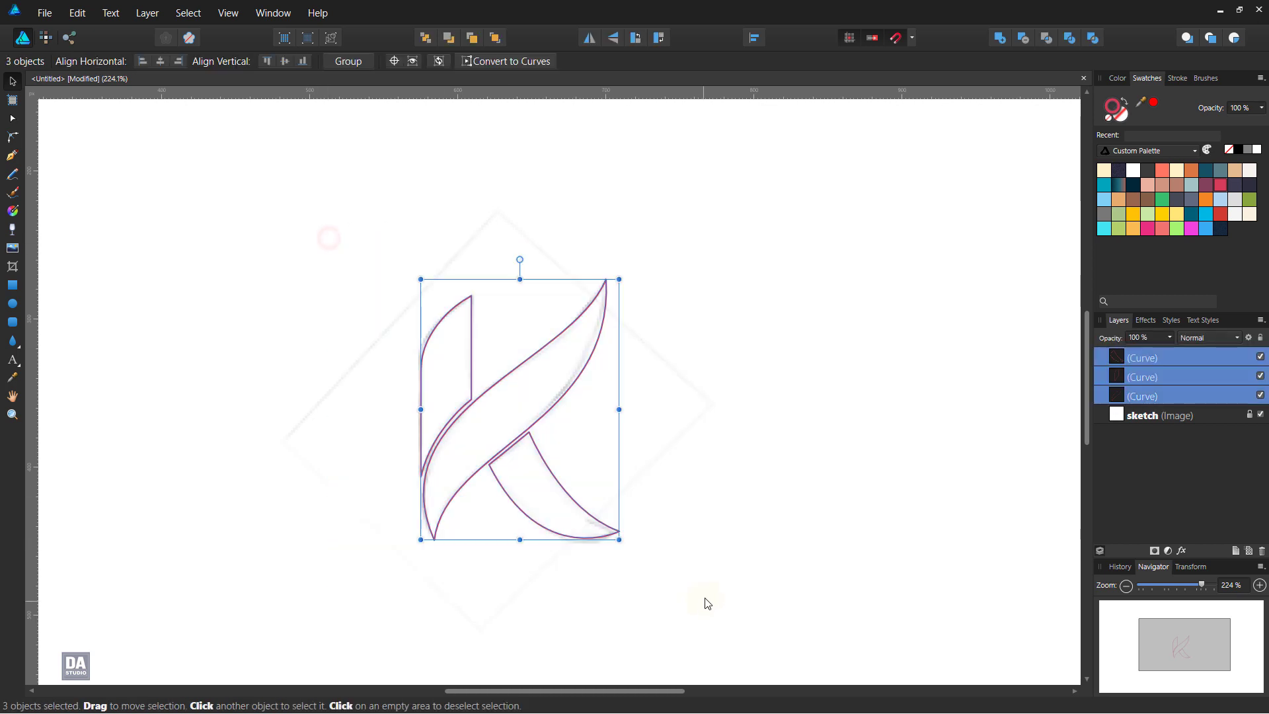
pyautogui.click(1125, 101)
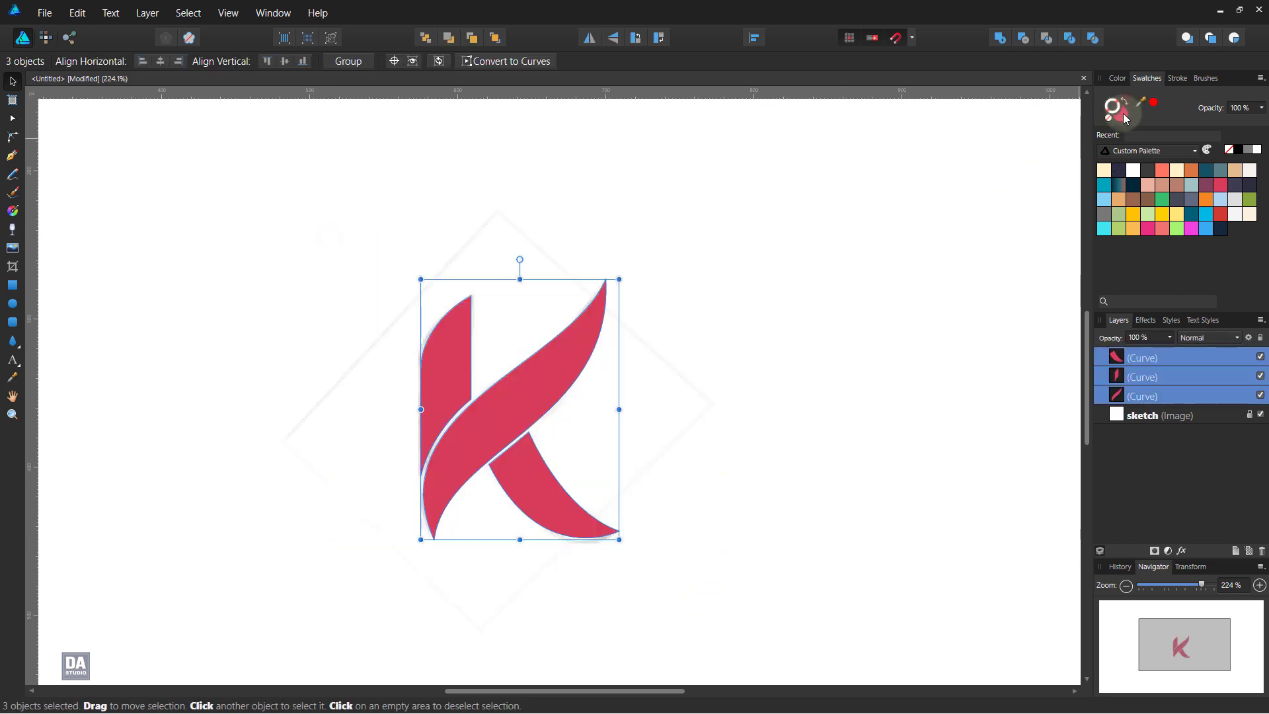
pyautogui.click(786, 415)
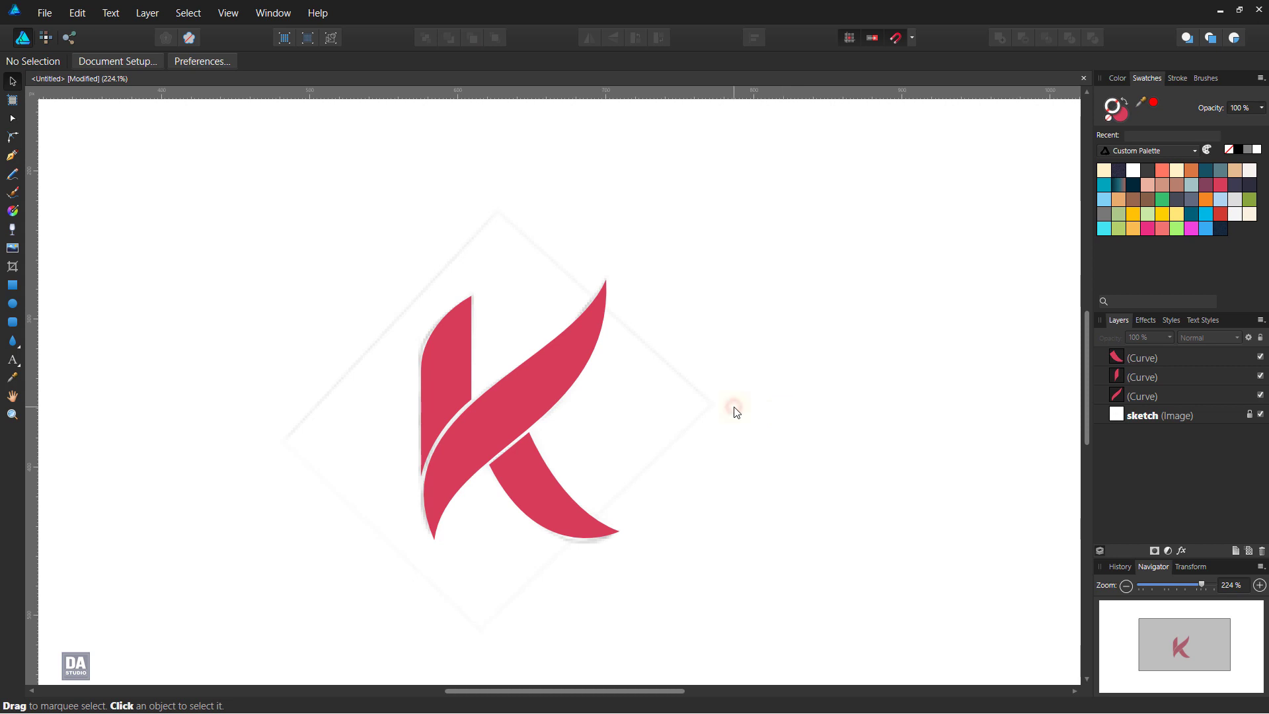
pyautogui.click(1124, 101)
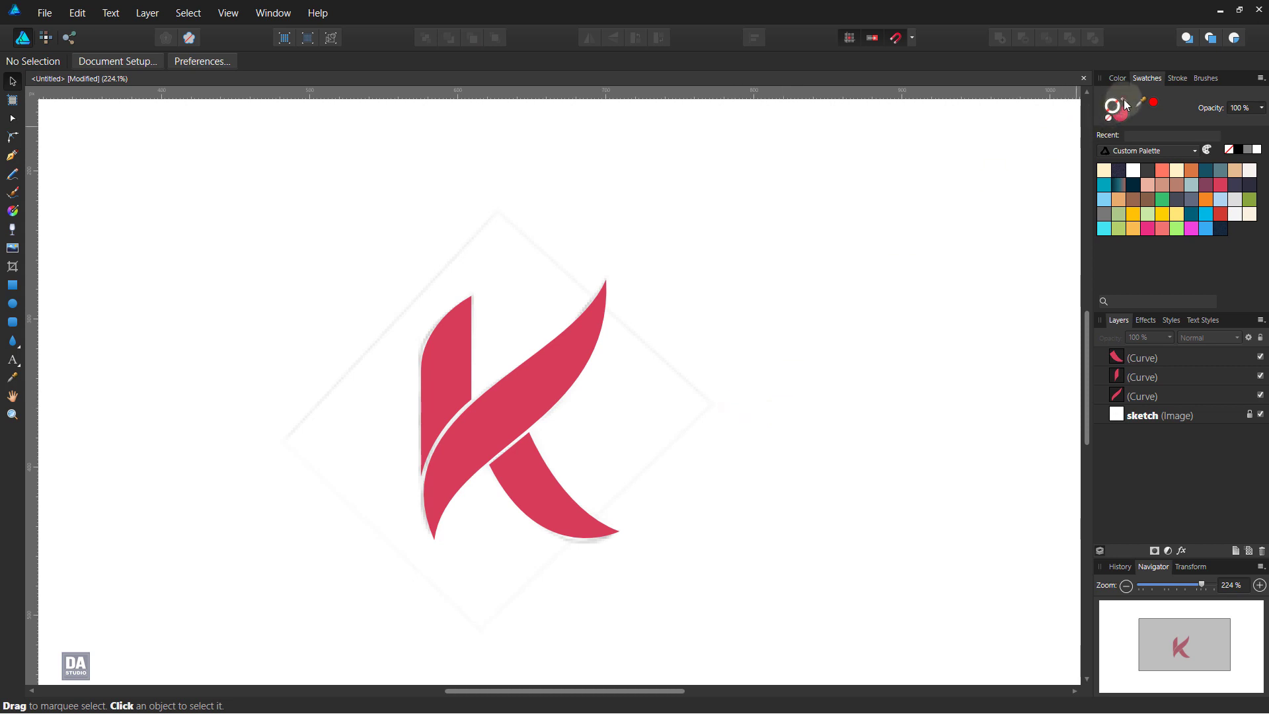
# Draw a red square outline centred on the K, rotate it 45° into a diamond and enlarge it.
pyautogui.click(13, 286)
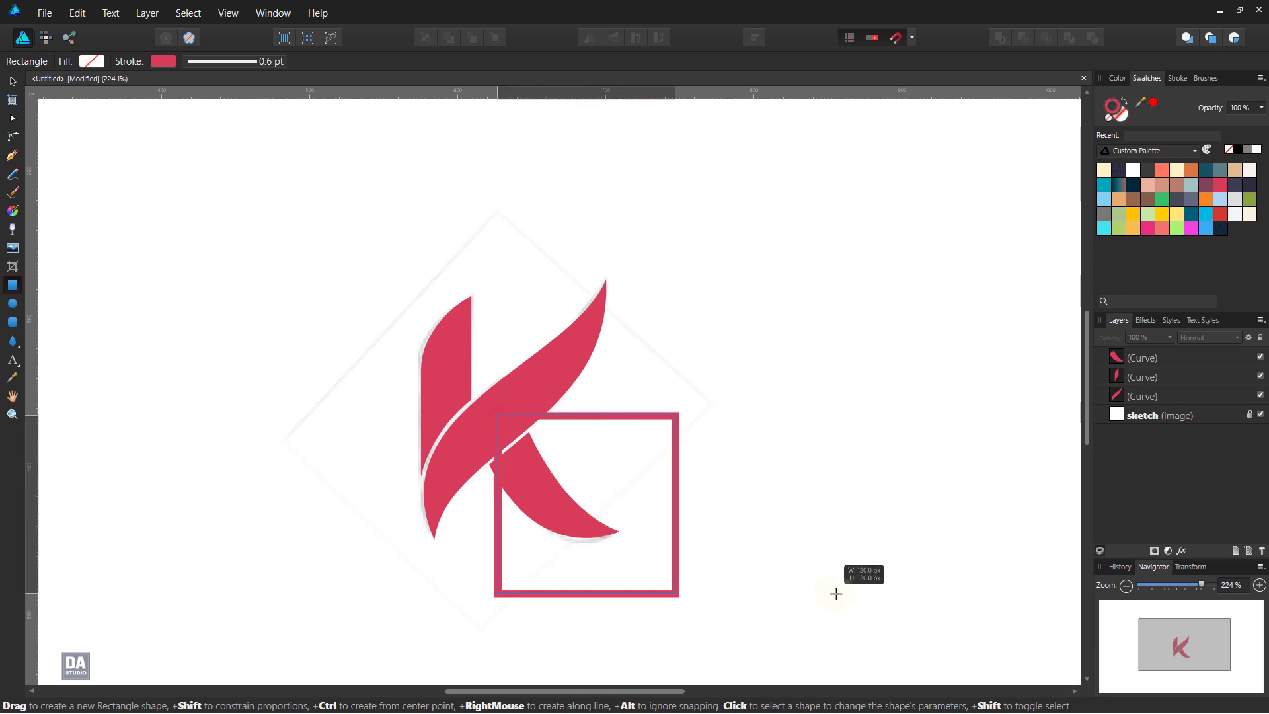
pyautogui.moveTo(498, 416); pyautogui.dragTo(675, 593)
pyautogui.click(13, 82)
pyautogui.click(754, 37)
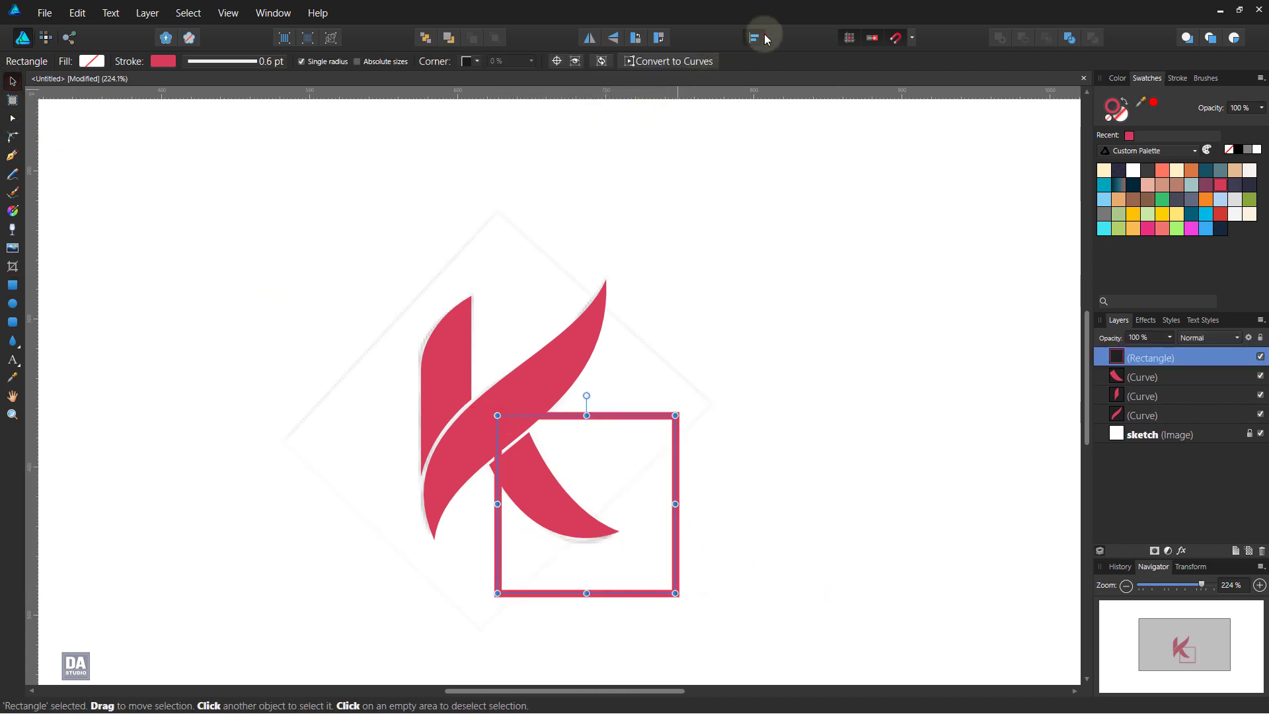
pyautogui.click(781, 81)
pyautogui.click(781, 146)
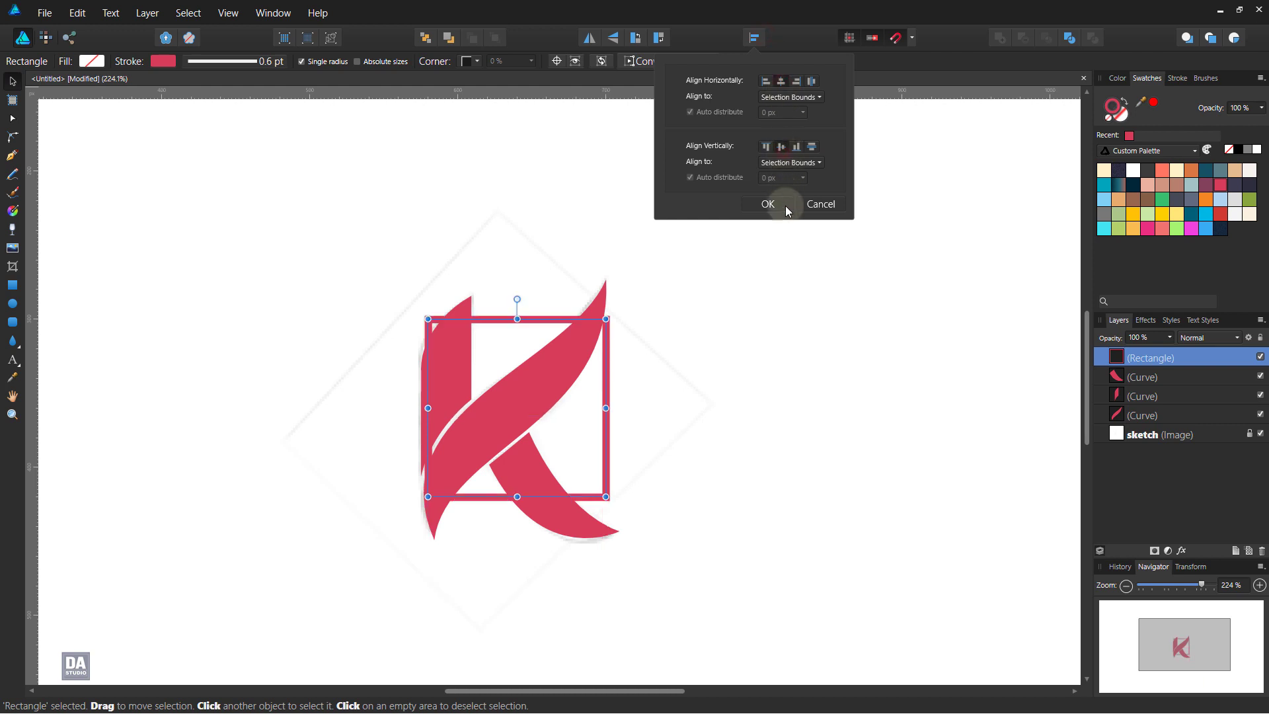
pyautogui.click(785, 205)
pyautogui.moveTo(610, 503); pyautogui.dragTo(661, 409)
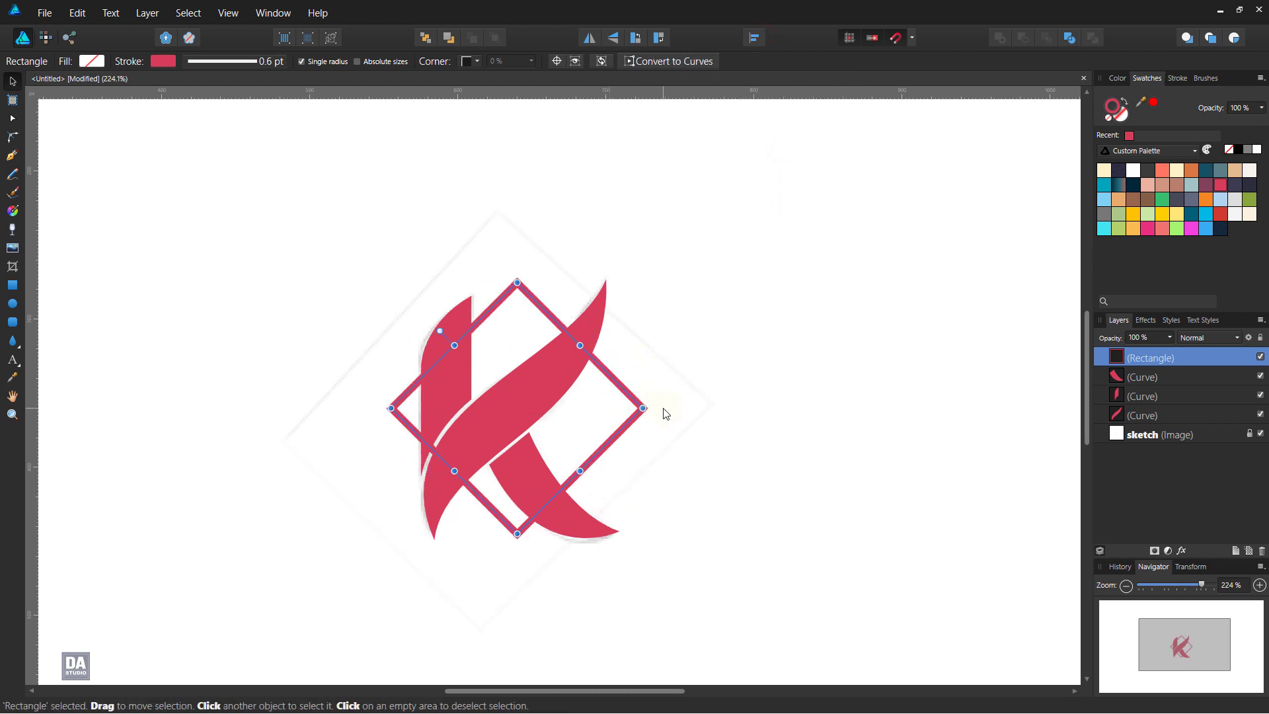
pyautogui.moveTo(643, 408)
pyautogui.mouseDown()
pyautogui.moveTo(711, 401)
pyautogui.moveTo(673, 397)
pyautogui.mouseUp()
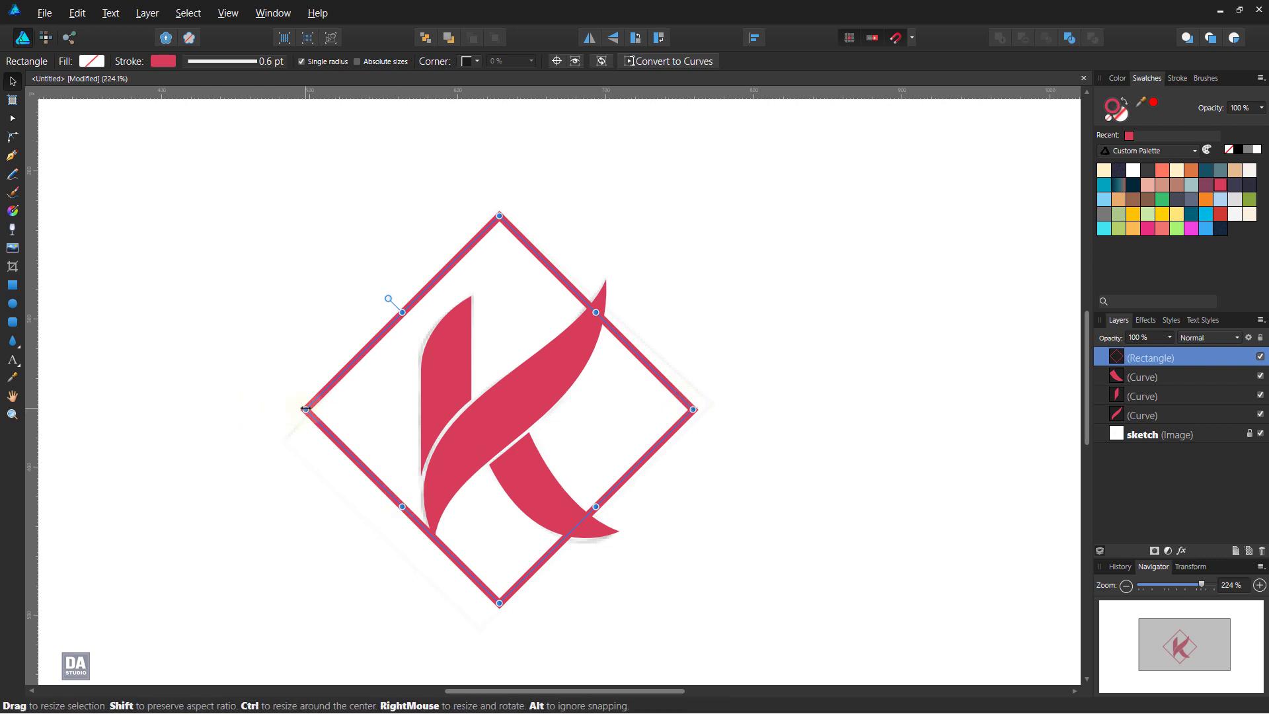
# Resize the diamond frame from its side and top corners so it fits snugly around the K.
pyautogui.moveTo(305, 409); pyautogui.dragTo(283, 410)
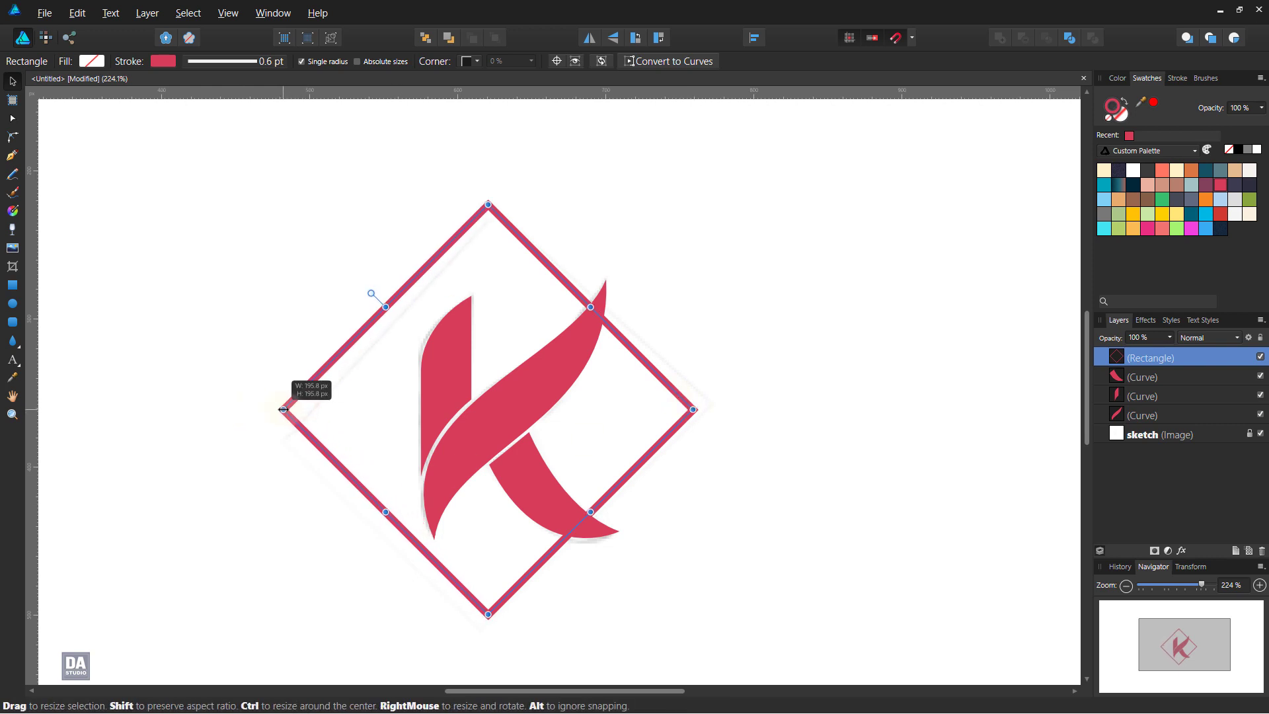
pyautogui.moveTo(284, 410); pyautogui.dragTo(281, 411)
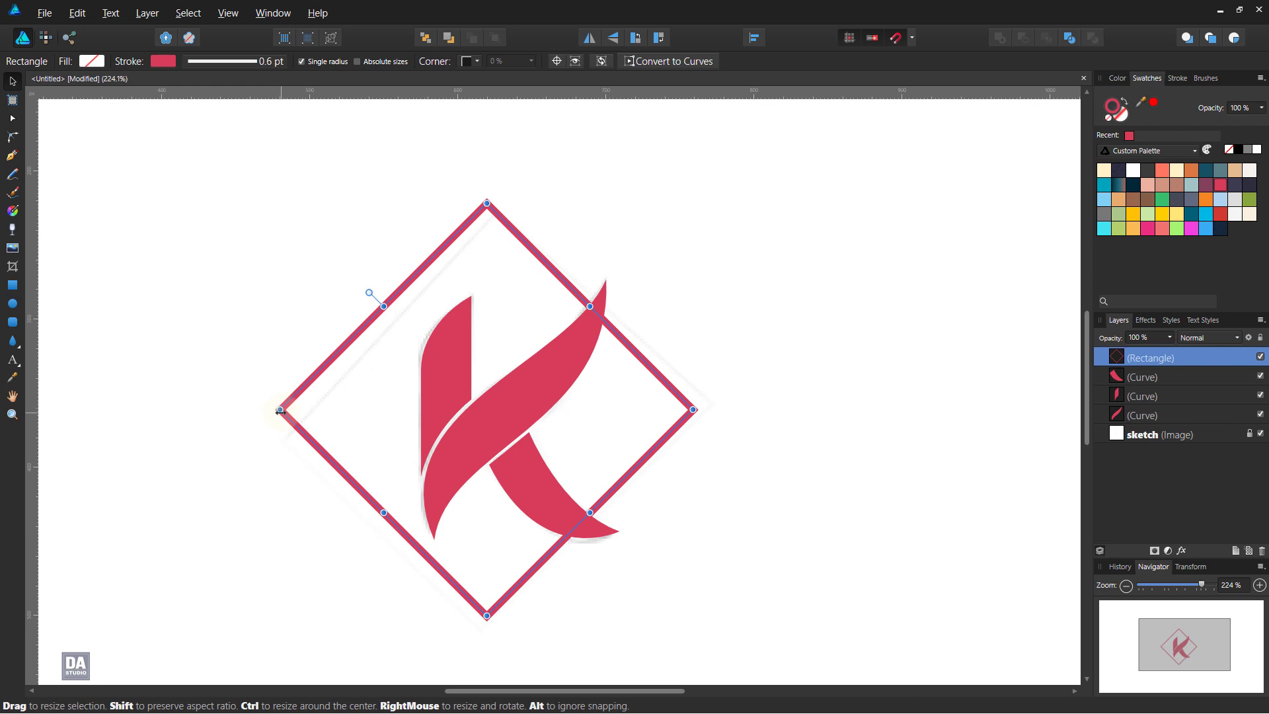
pyautogui.click(707, 344)
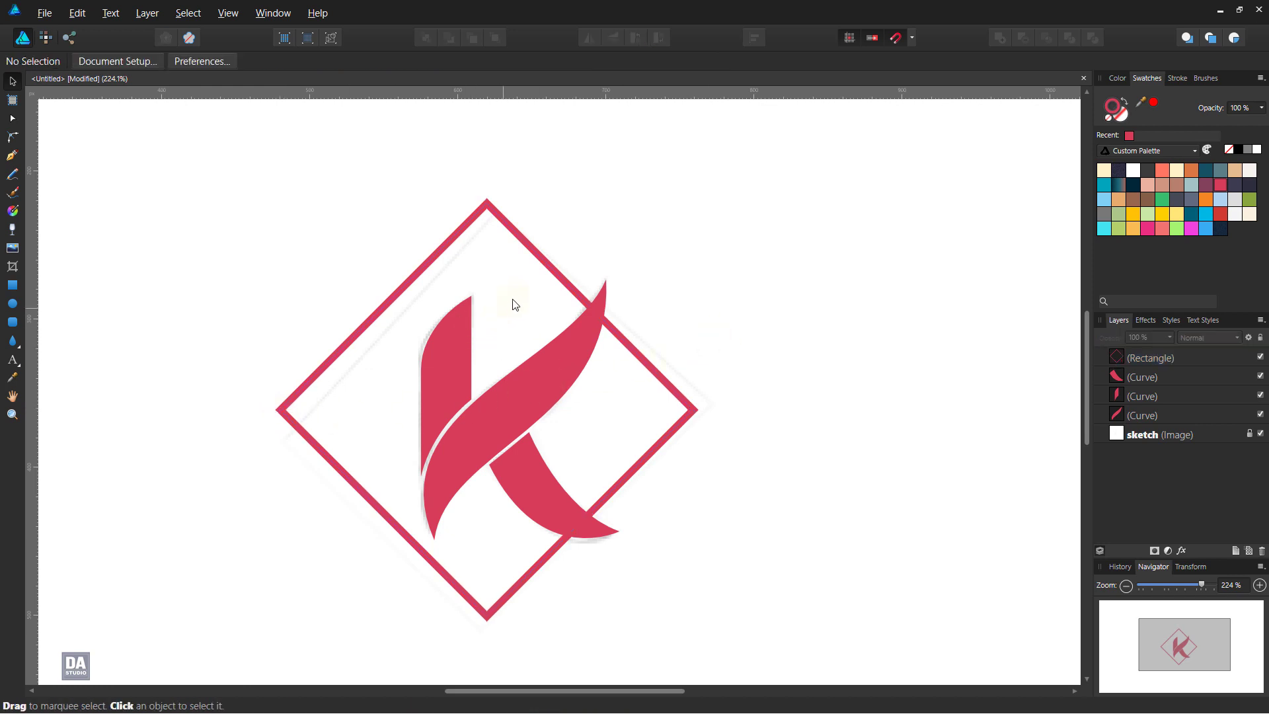
pyautogui.click(501, 215)
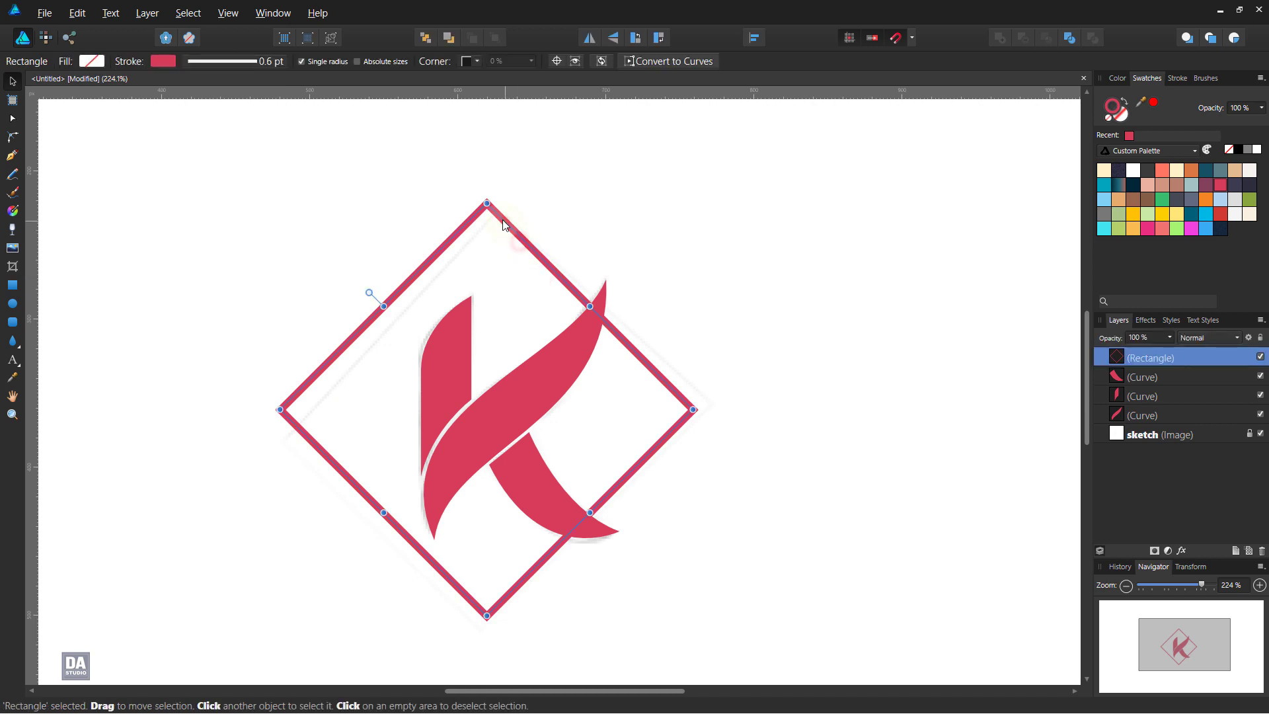
pyautogui.moveTo(487, 205); pyautogui.dragTo(487, 220)
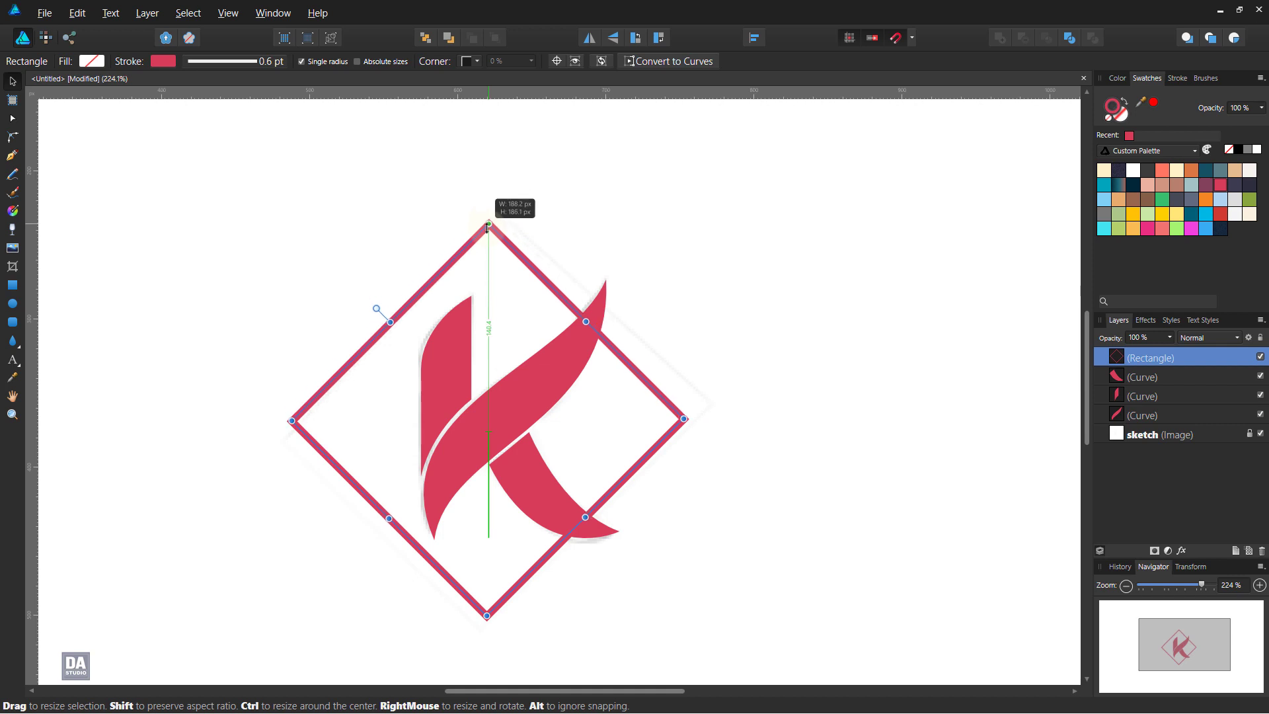
pyautogui.moveTo(488, 220); pyautogui.dragTo(489, 211)
pyautogui.click(799, 318)
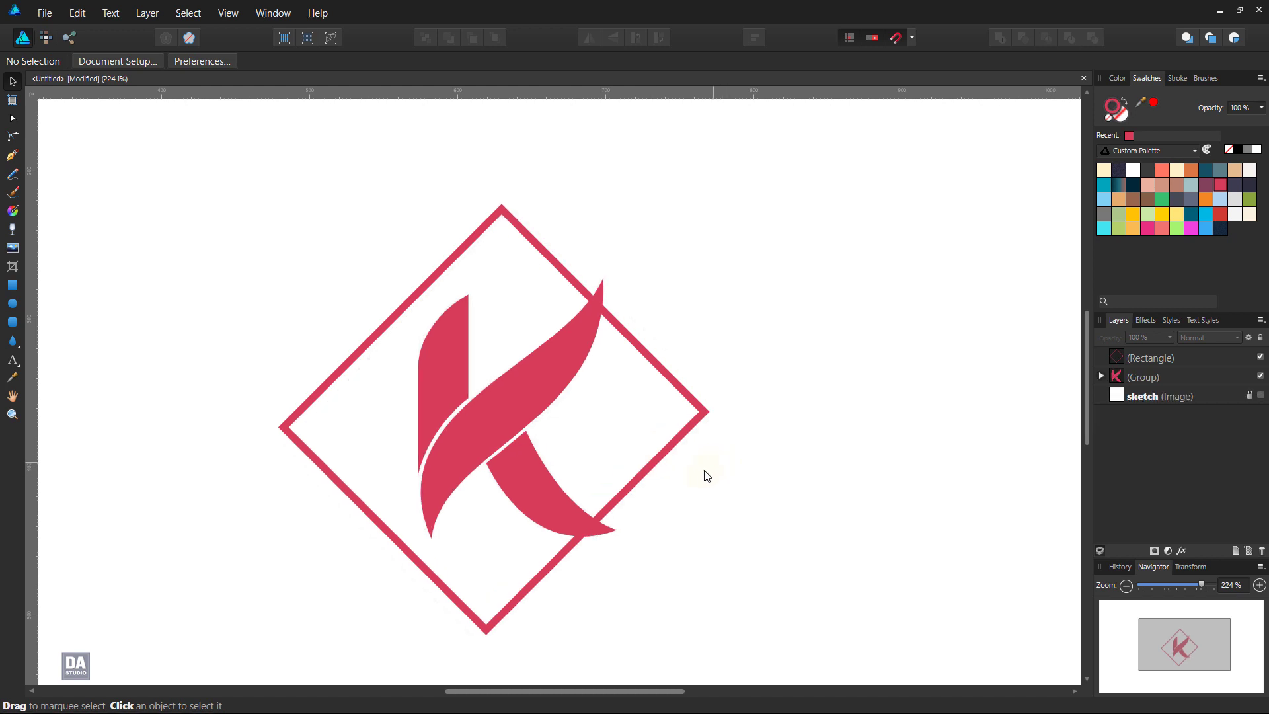
# With the Node Tool, drag a handle on the K's lower leg to smooth its upper edge.
pyautogui.scroll(3, 591, 472)
pyautogui.scroll(-1, 481, 470)
pyautogui.click(460, 472)
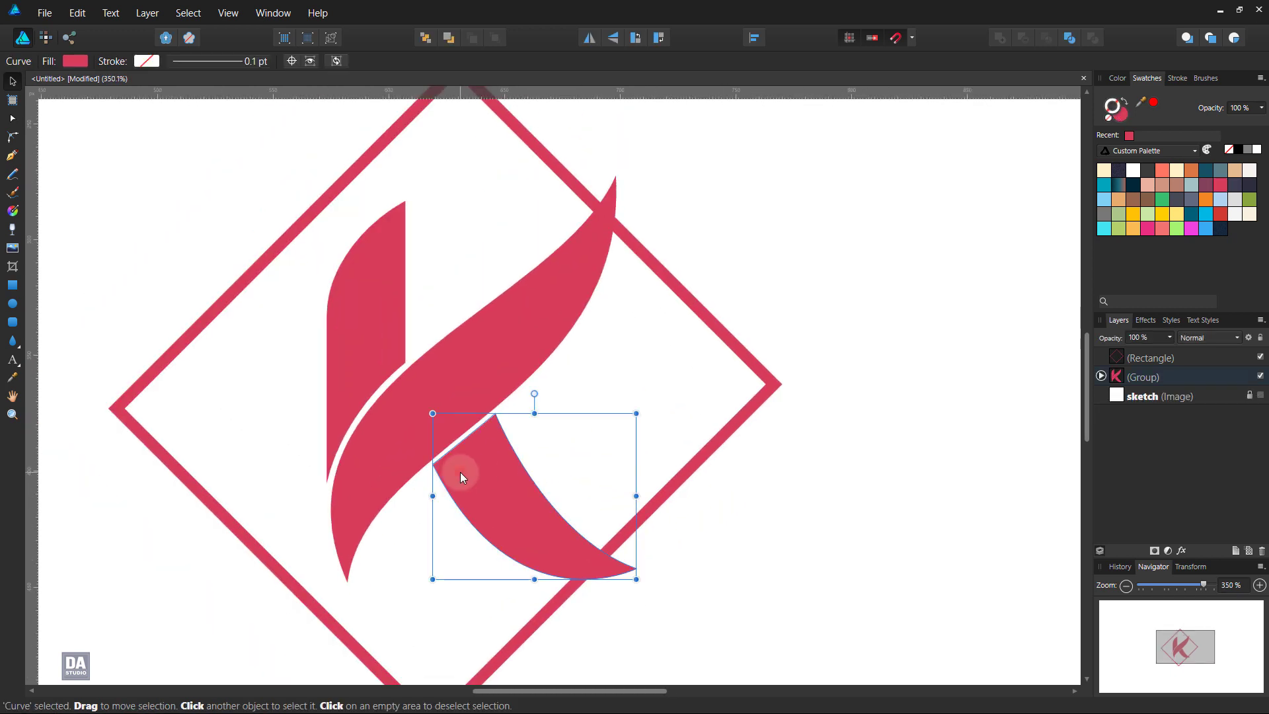
pyautogui.click(13, 120)
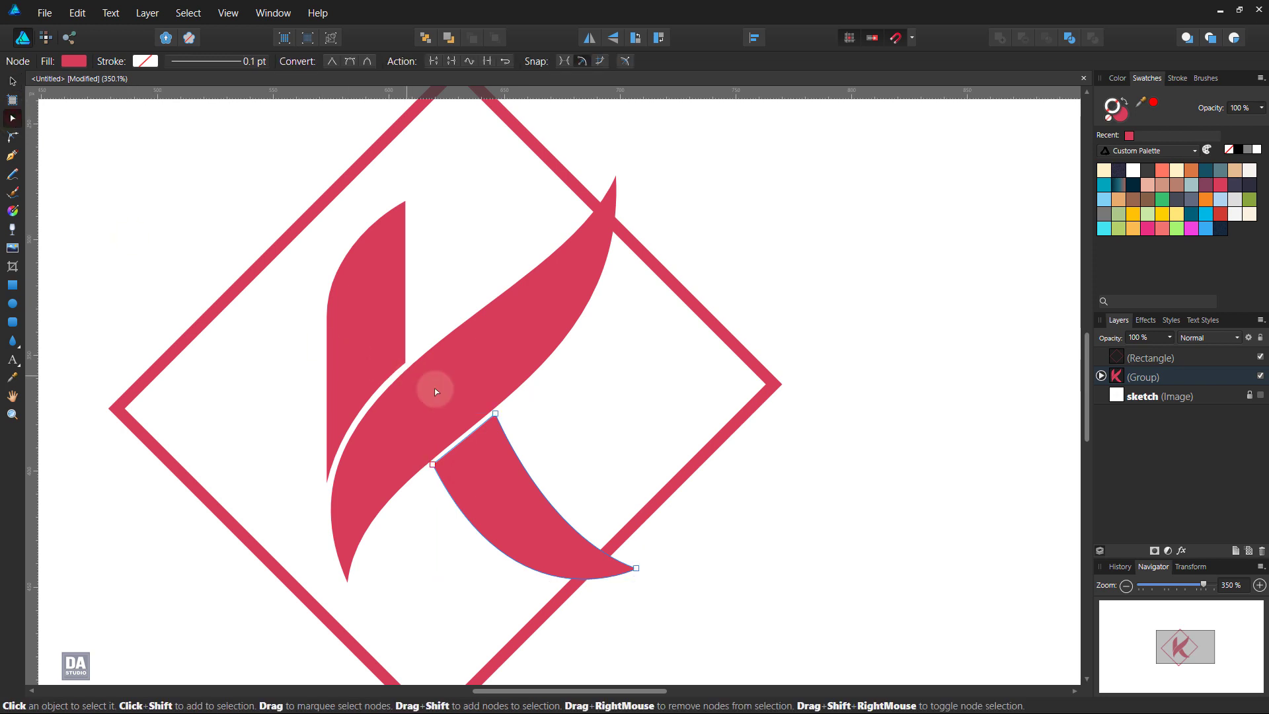
pyautogui.click(489, 428)
pyautogui.scroll(2, 477, 439)
pyautogui.click(477, 439)
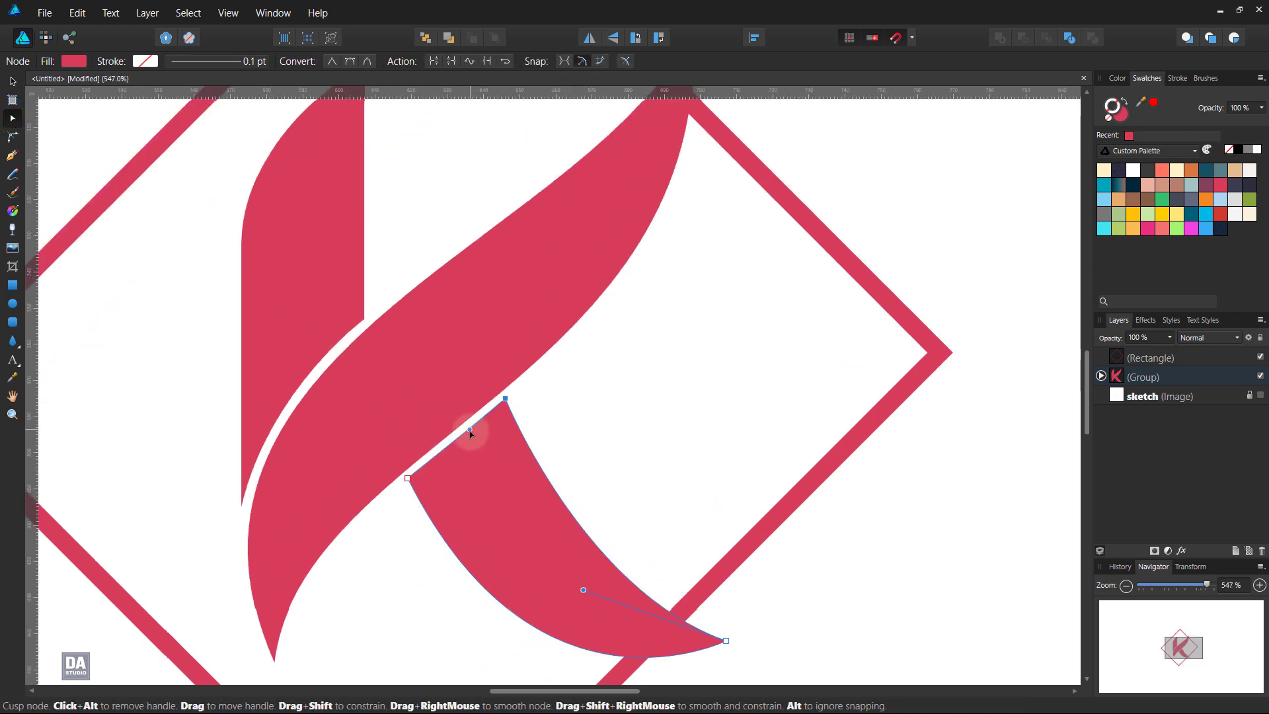
pyautogui.moveTo(477, 436); pyautogui.dragTo(477, 431)
pyautogui.click(548, 424)
pyautogui.scroll(-4, 549, 424)
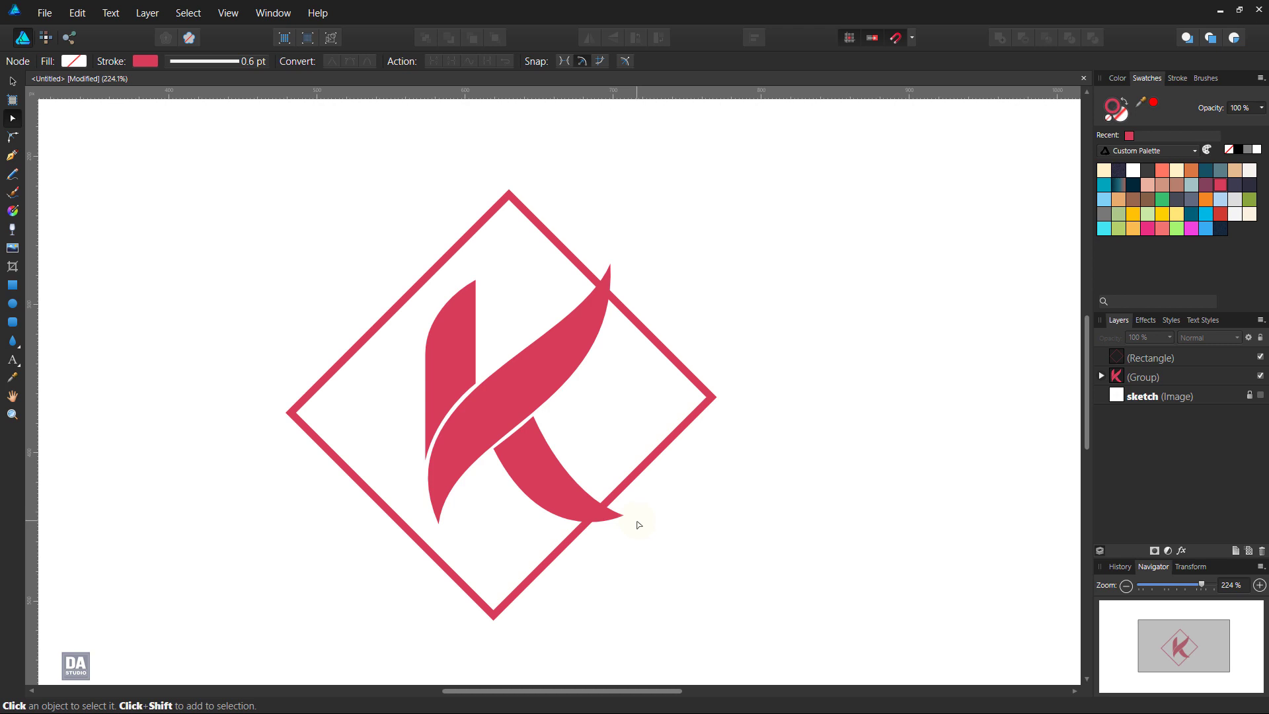
pyautogui.scroll(1, 639, 524)
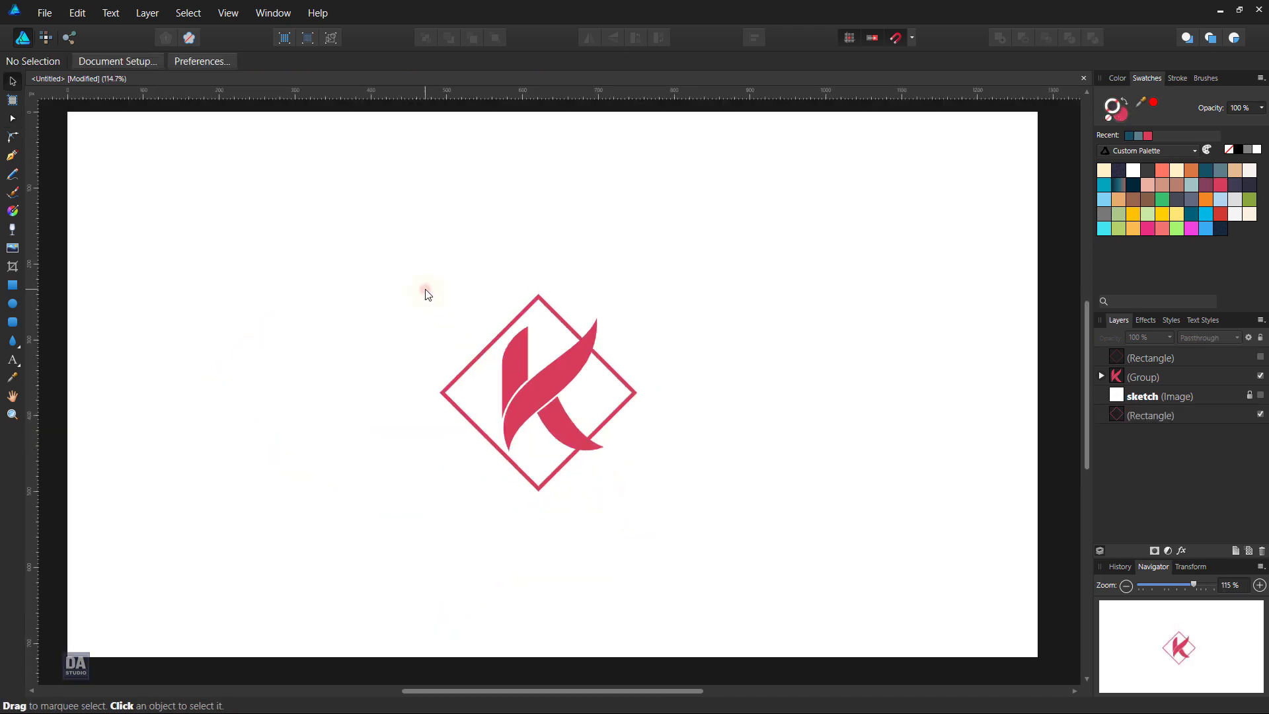
# Duplicate the K and its diamond frame beside the original, then select the copy's K group.
pyautogui.press('m')
pyautogui.moveTo(357, 235); pyautogui.dragTo(649, 513)
pyautogui.hotkey('ctrl', 'z')
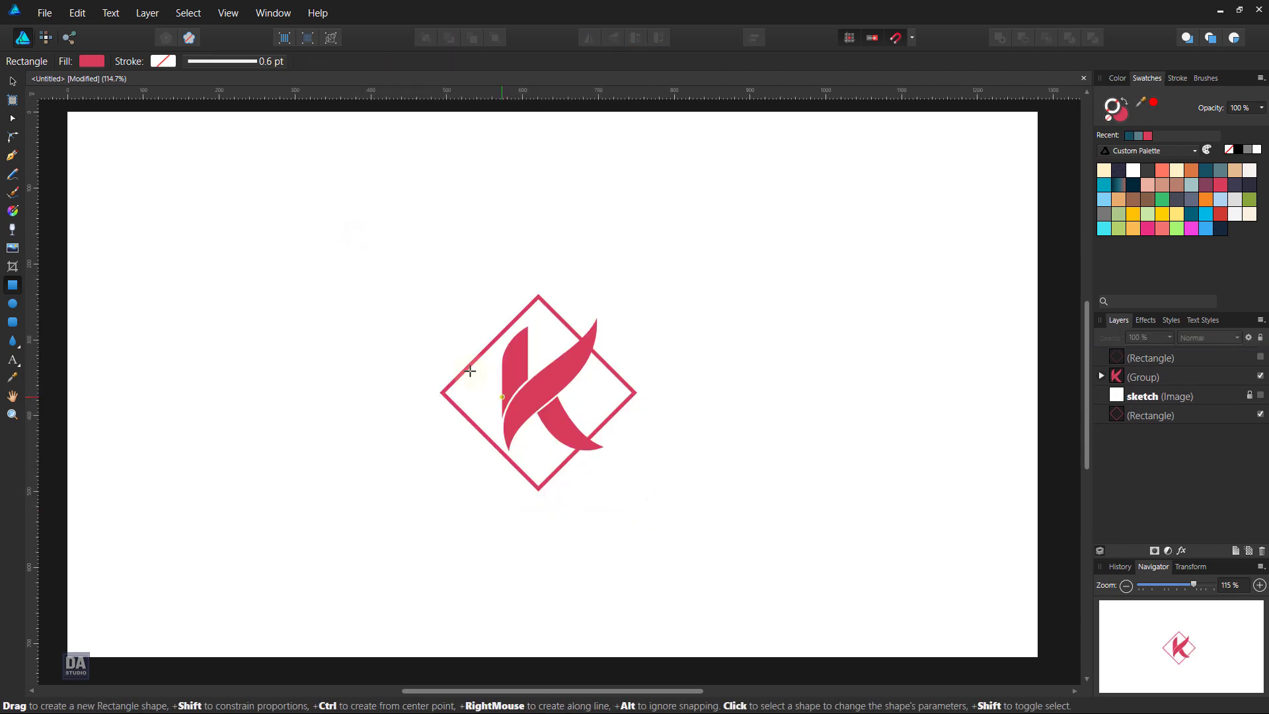
pyautogui.press('v')
pyautogui.moveTo(371, 250); pyautogui.dragTo(747, 553)
pyautogui.moveTo(539, 384)
pyautogui.mouseDown()
pyautogui.moveTo(367, 391)
pyautogui.moveTo(590, 410)
pyautogui.mouseUp()
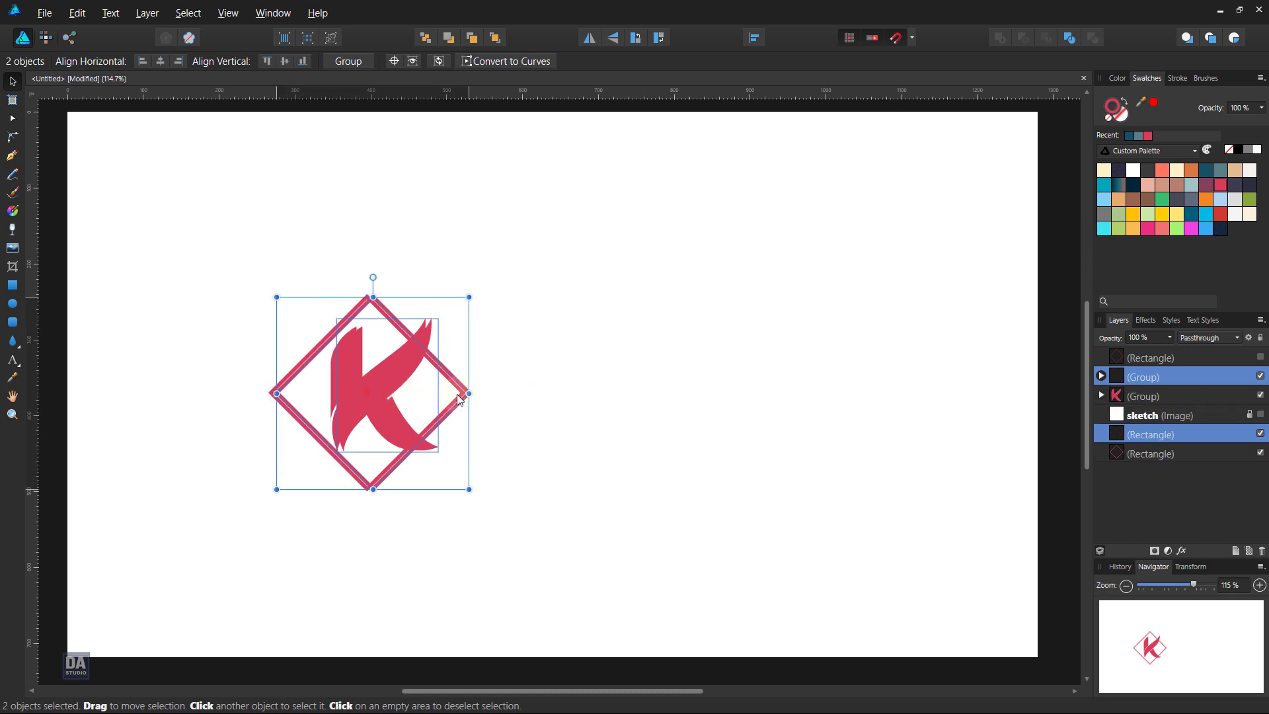
pyautogui.click(739, 449)
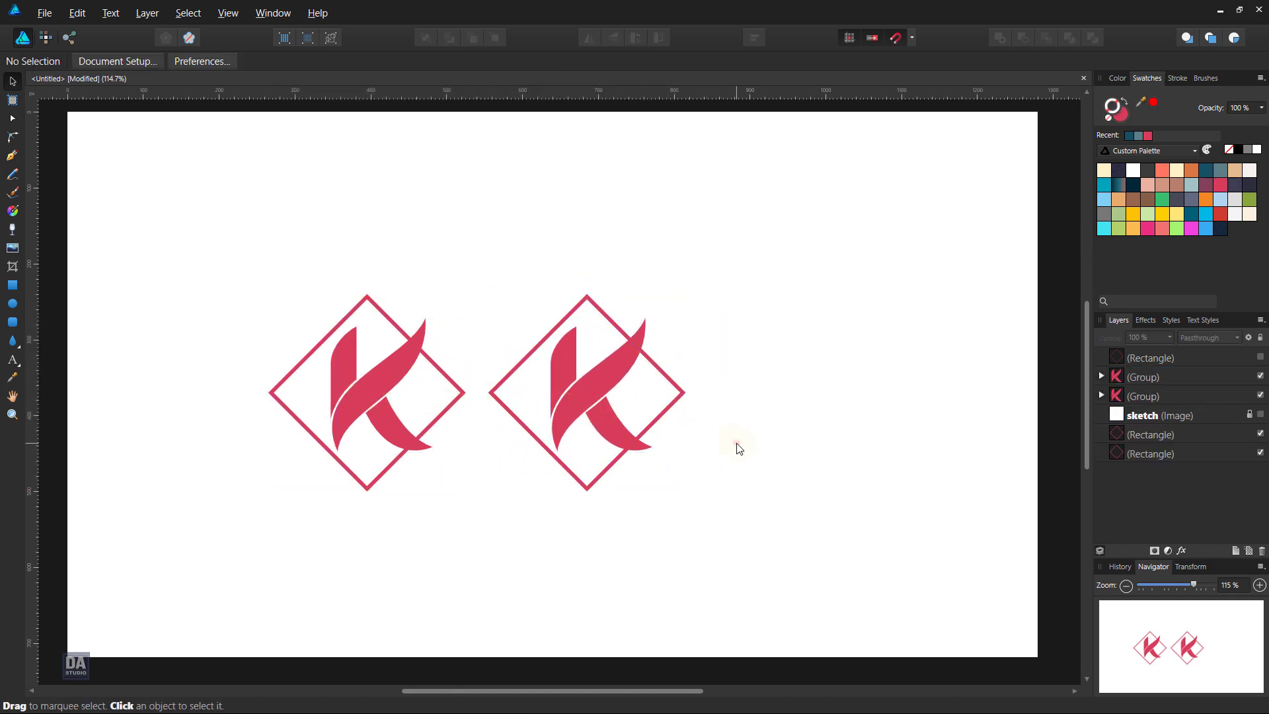
pyautogui.click(622, 427)
# Ungroup the right-hand K into its three separate curves.
pyautogui.rightClick(622, 426)
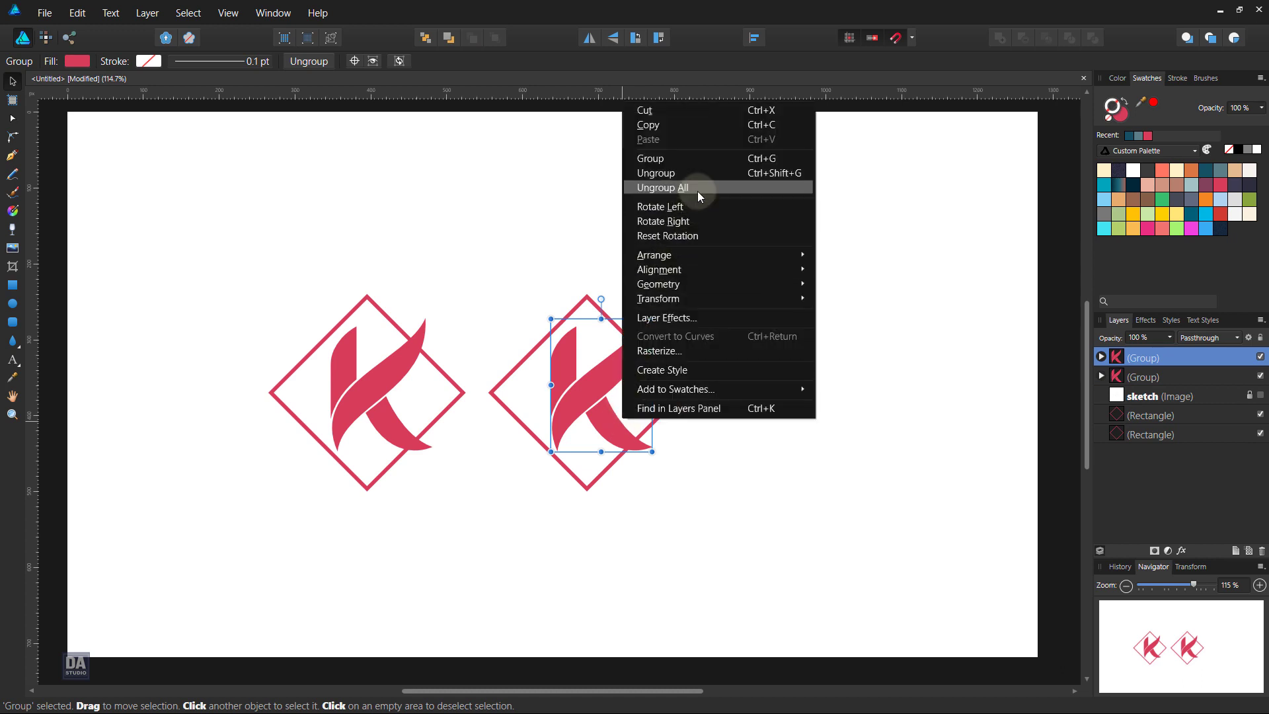
pyautogui.click(704, 175)
pyautogui.click(595, 387)
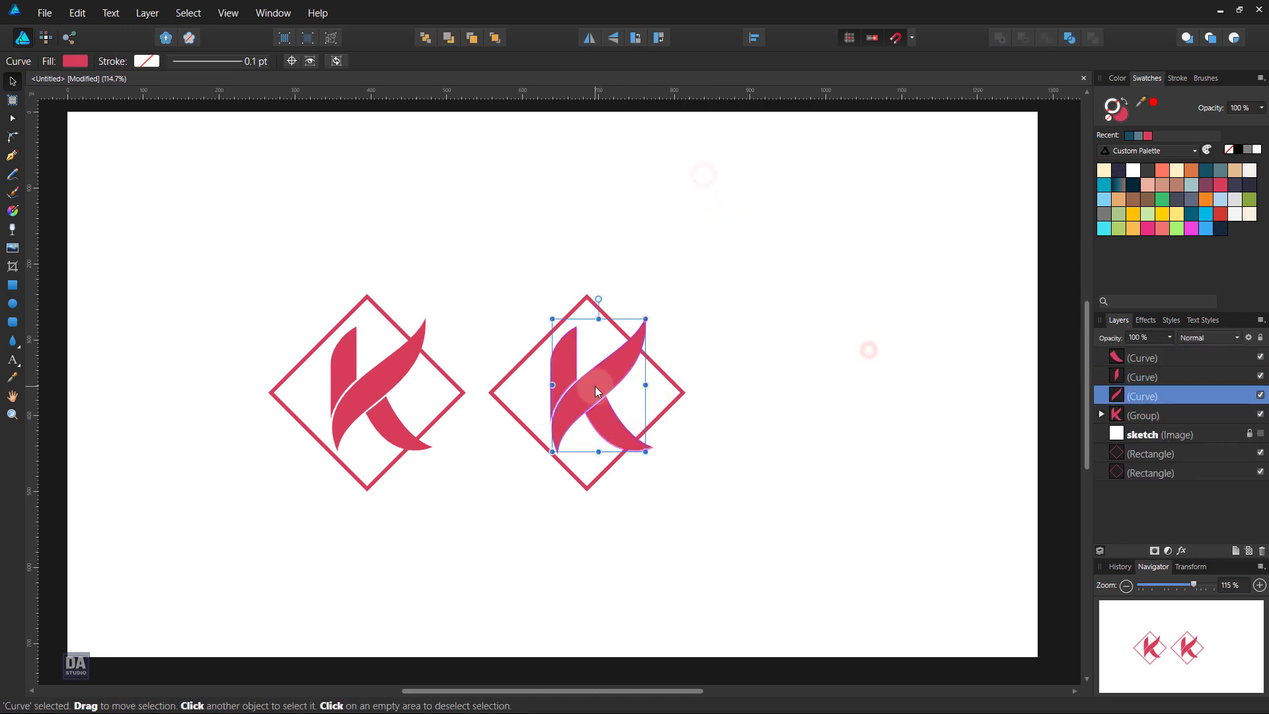
pyautogui.click(565, 366)
pyautogui.click(622, 427)
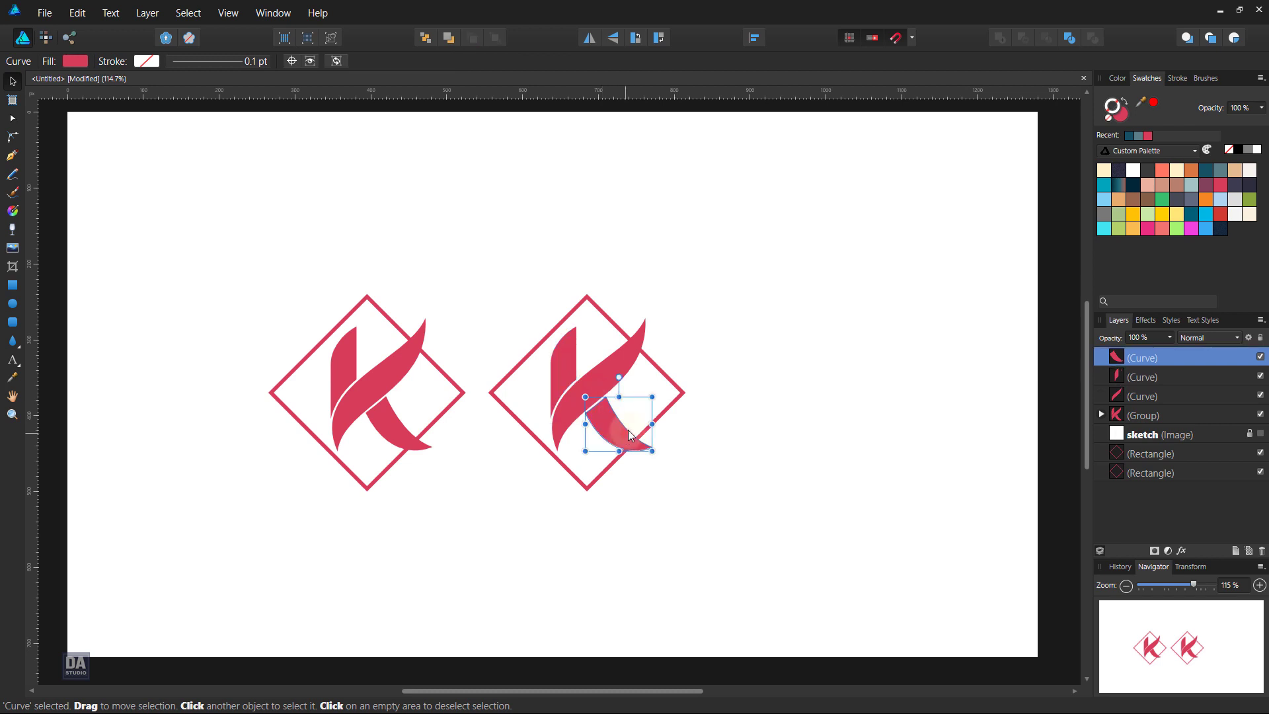
pyautogui.click(743, 404)
# Hide the right-hand K's diamond frame layer.
pyautogui.click(684, 396)
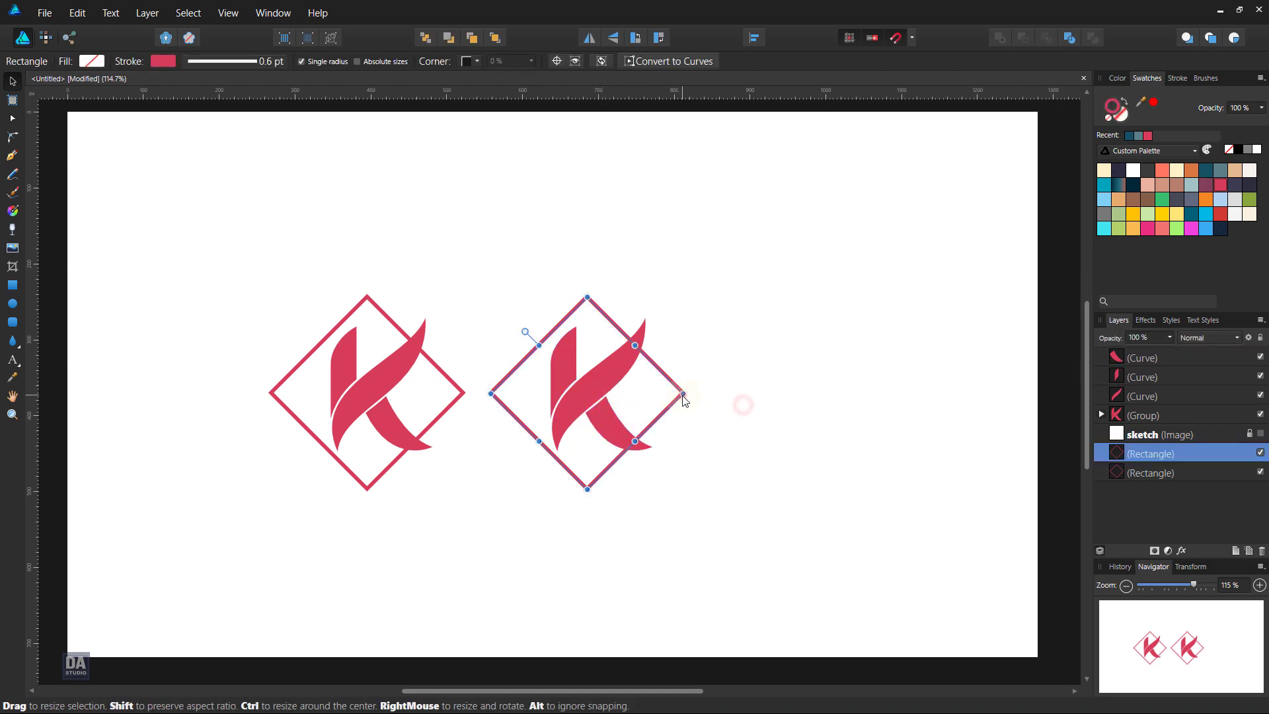
pyautogui.click(1261, 452)
pyautogui.click(786, 453)
pyautogui.scroll(2, 673, 380)
pyautogui.scroll(3, 672, 382)
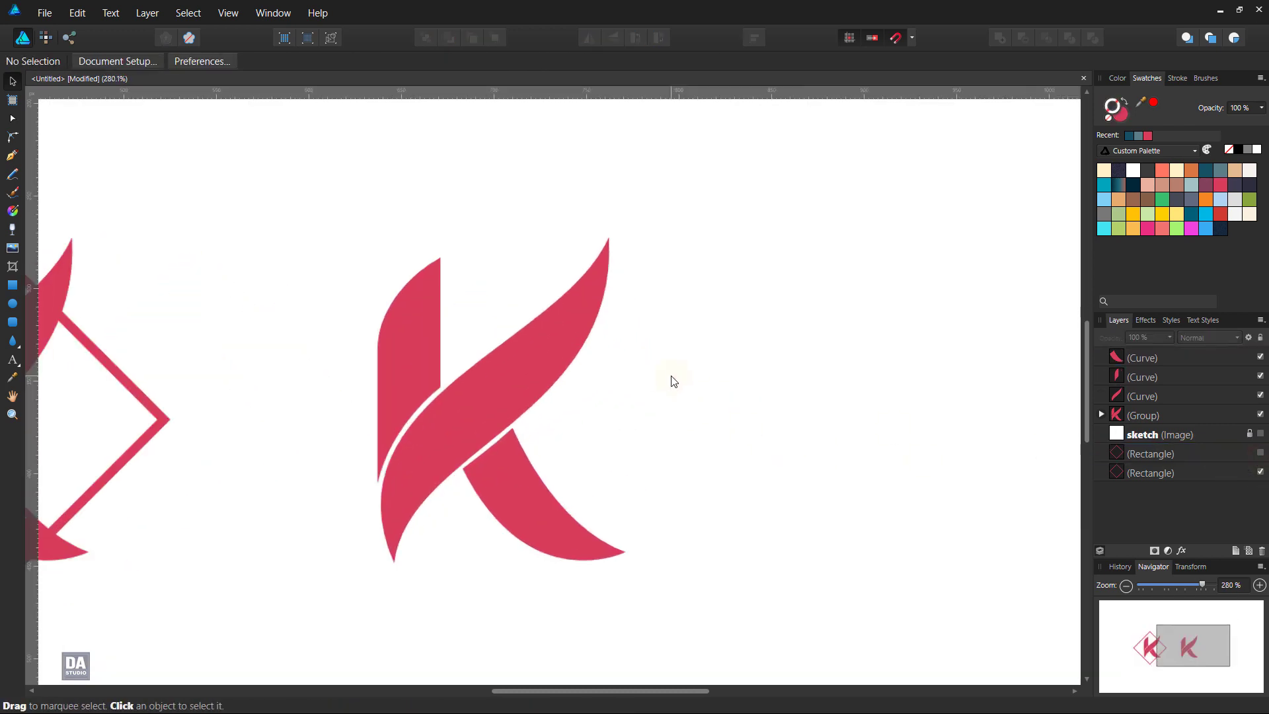
pyautogui.hscroll(-2, 681, 425)
pyautogui.hscroll(-5, 865, 457)
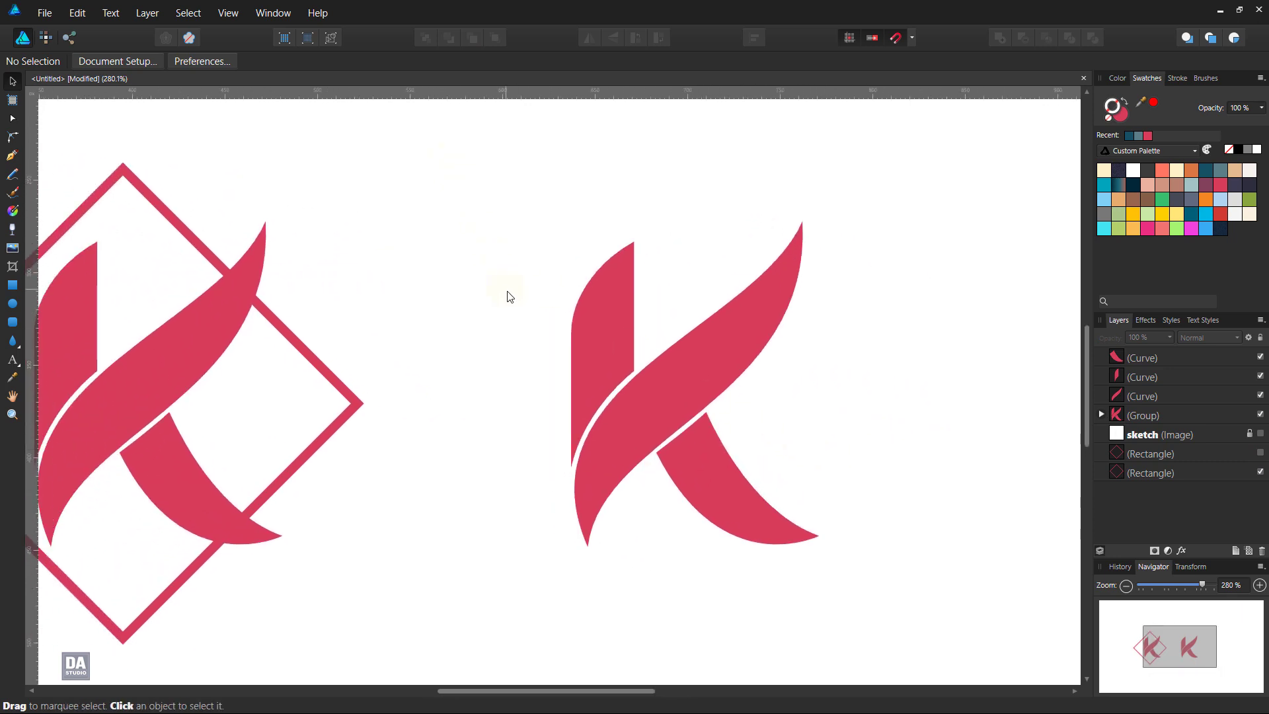
pyautogui.scroll(-1, 509, 297)
pyautogui.moveTo(760, 363)
pyautogui.mouseDown()
pyautogui.moveTo(776, 371)
pyautogui.moveTo(728, 371)
pyautogui.mouseUp()
pyautogui.moveTo(601, 388); pyautogui.dragTo(673, 390)
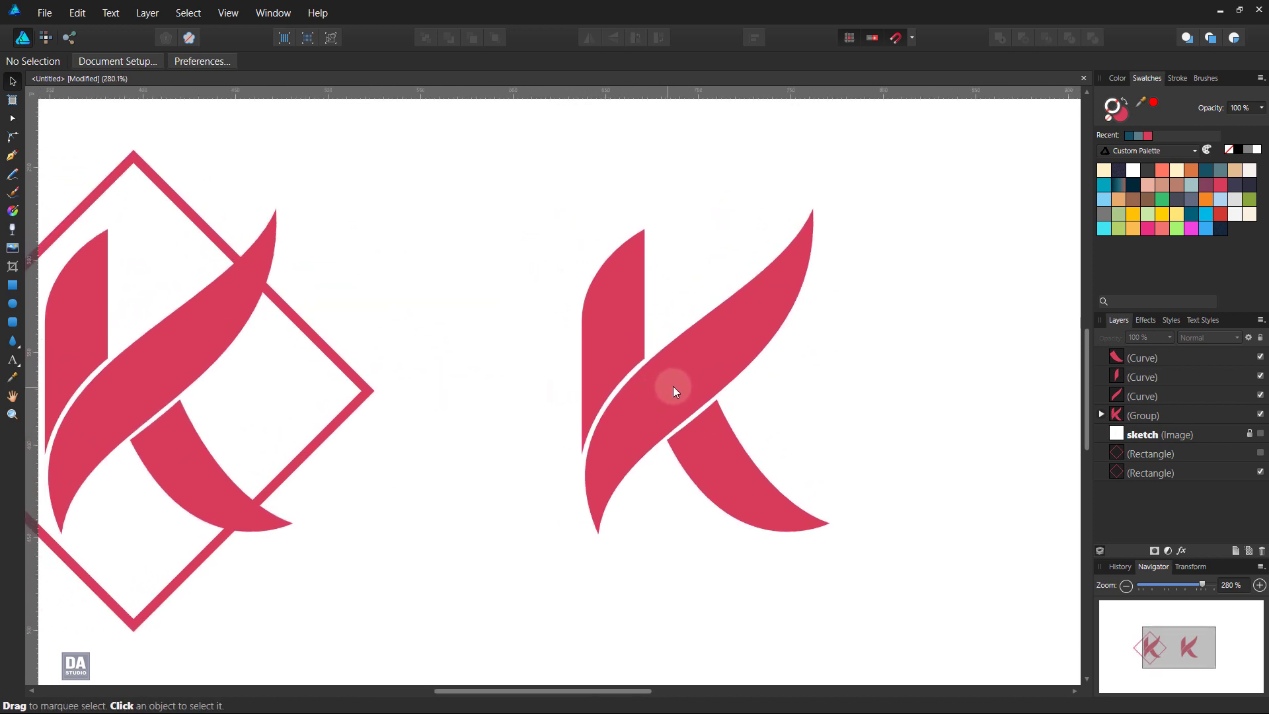
# Fill the K's three curves with a gold swatch from Custom Gradients.
pyautogui.click(1196, 151)
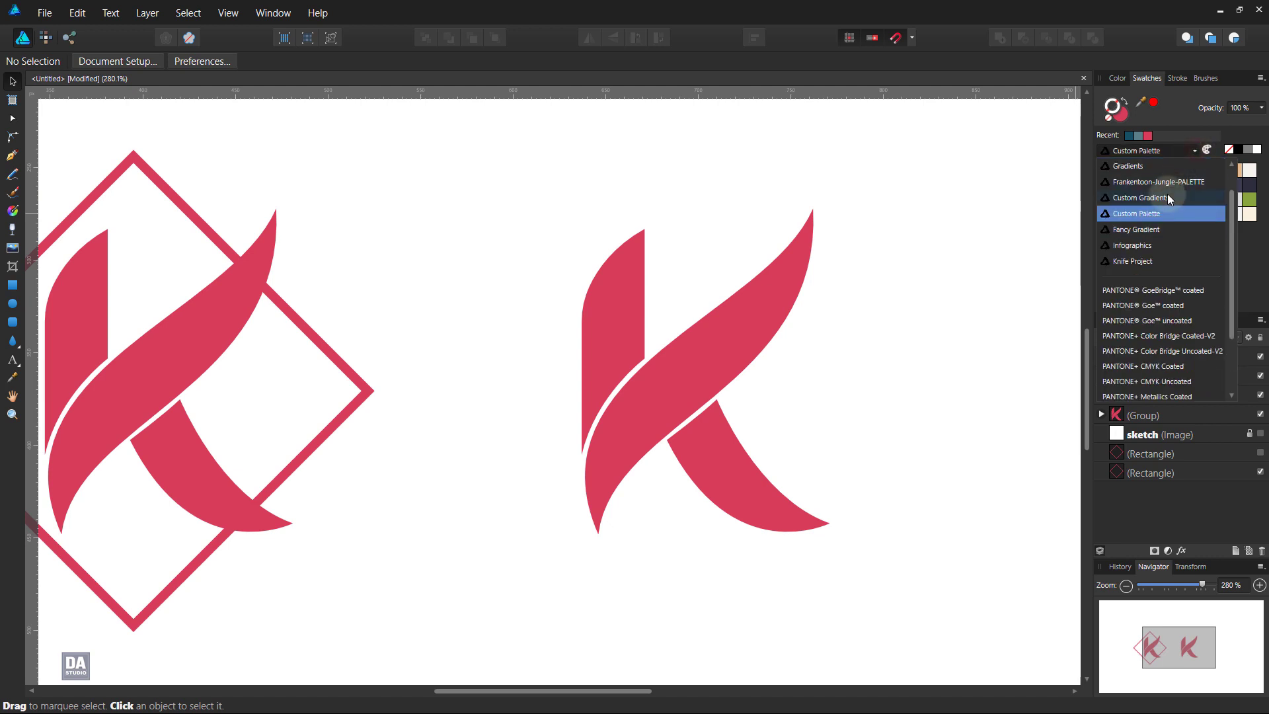
pyautogui.click(1164, 203)
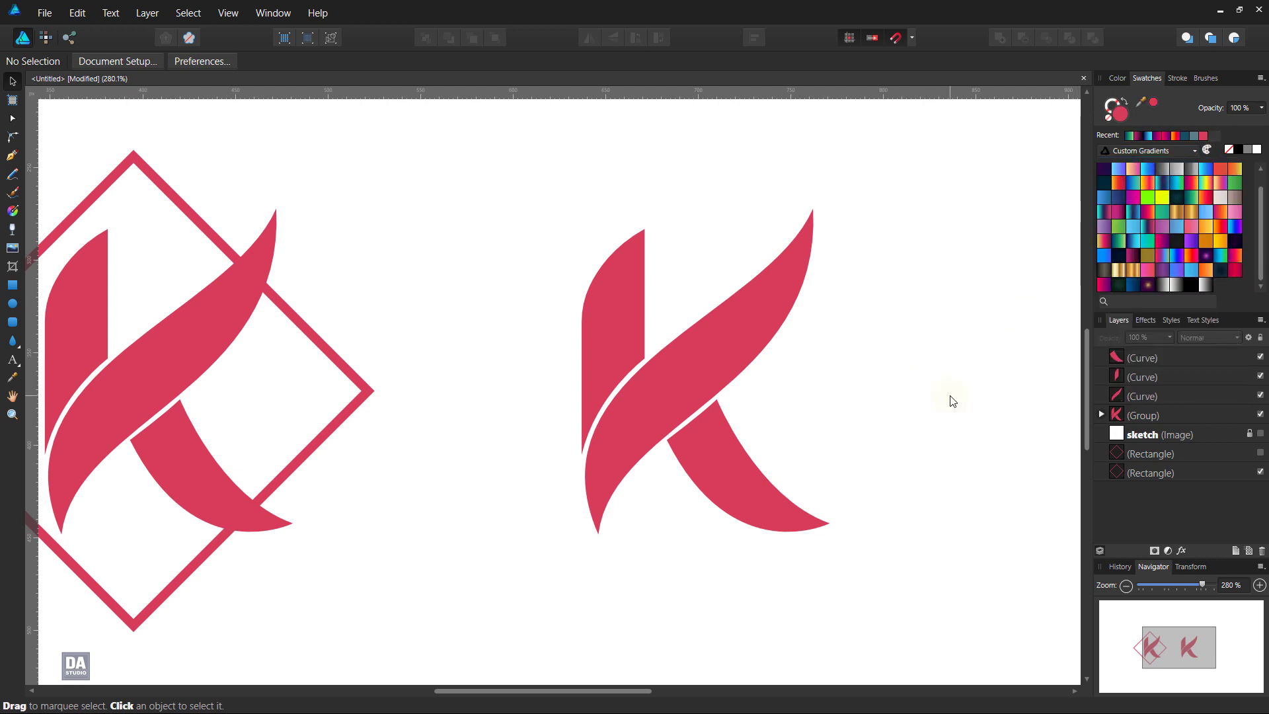
pyautogui.click(1134, 396)
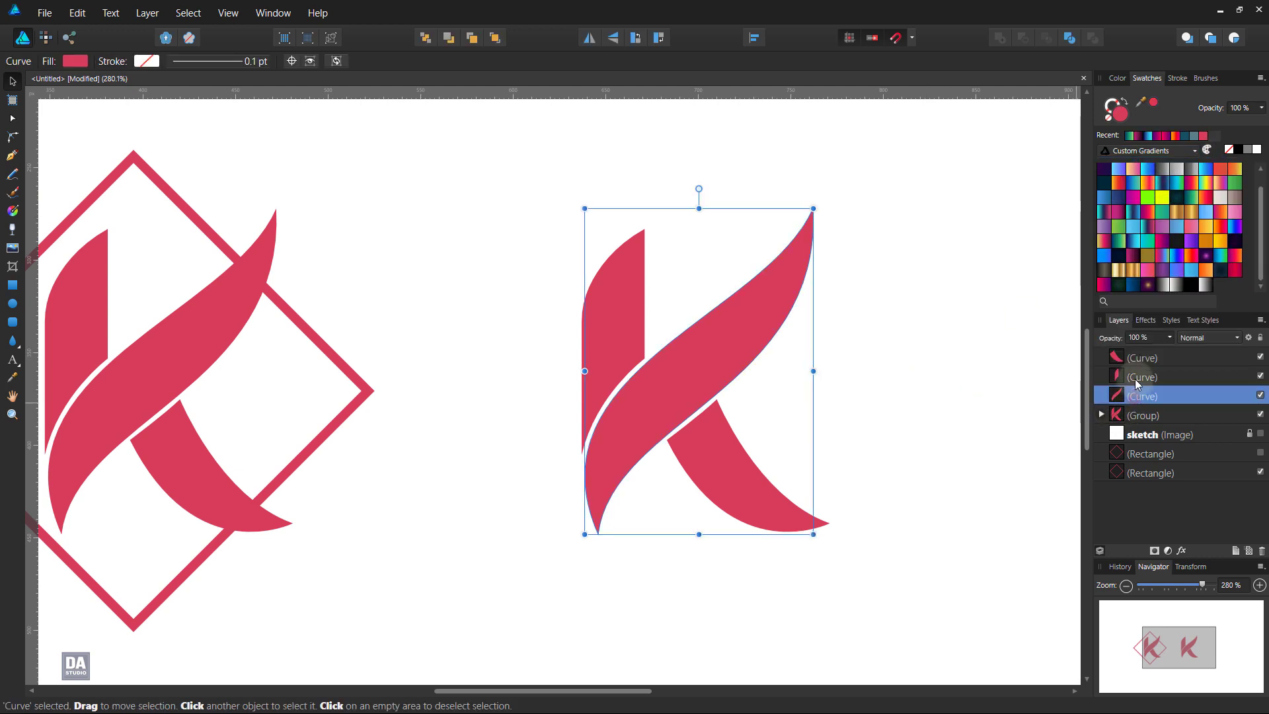
pyautogui.keyDown('shift'); pyautogui.click(1138, 357); pyautogui.keyUp('shift')
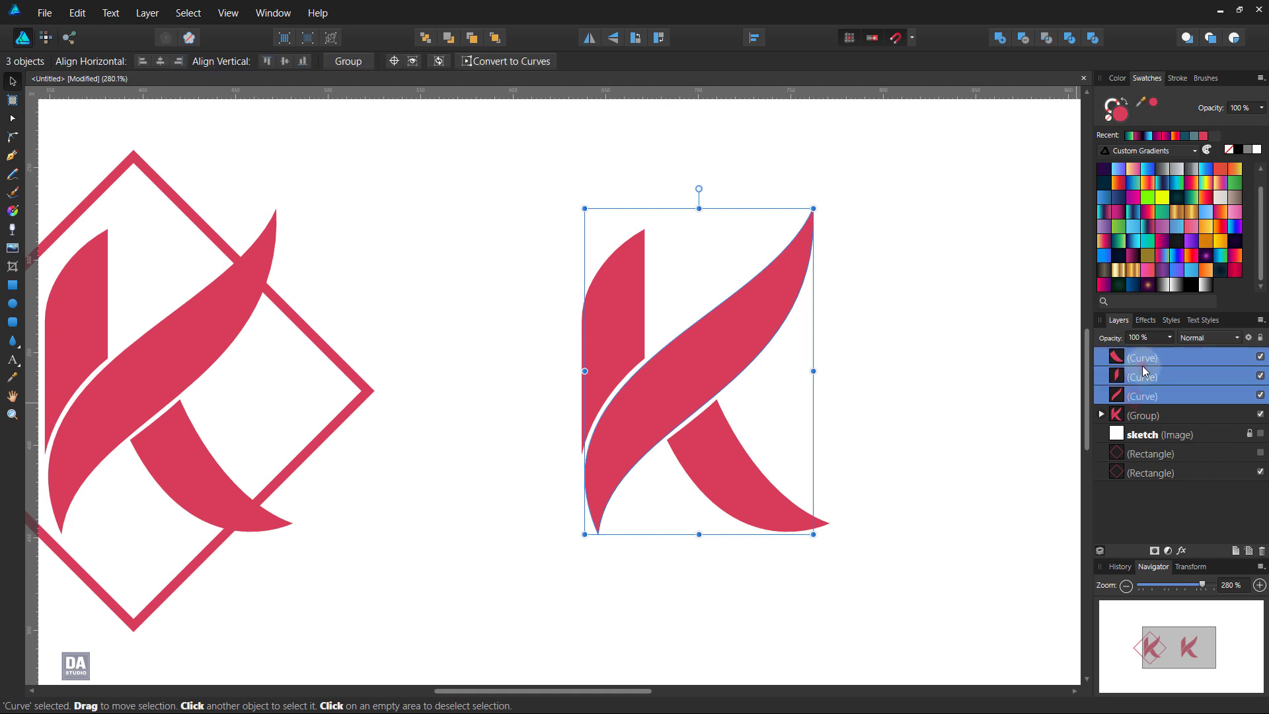
pyautogui.click(1193, 214)
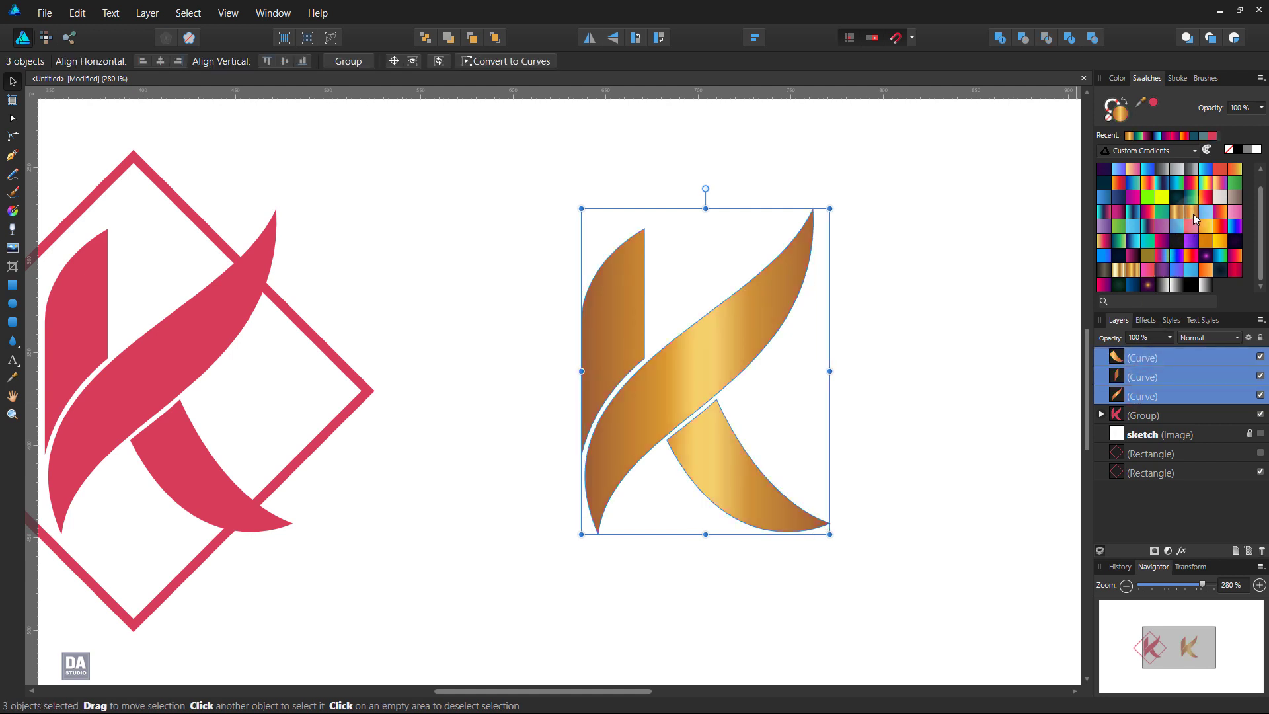
# Redraw the diagonal stroke's gold gradient at an angle running along the stroke.
pyautogui.click(855, 392)
pyautogui.click(688, 382)
pyautogui.press('g')
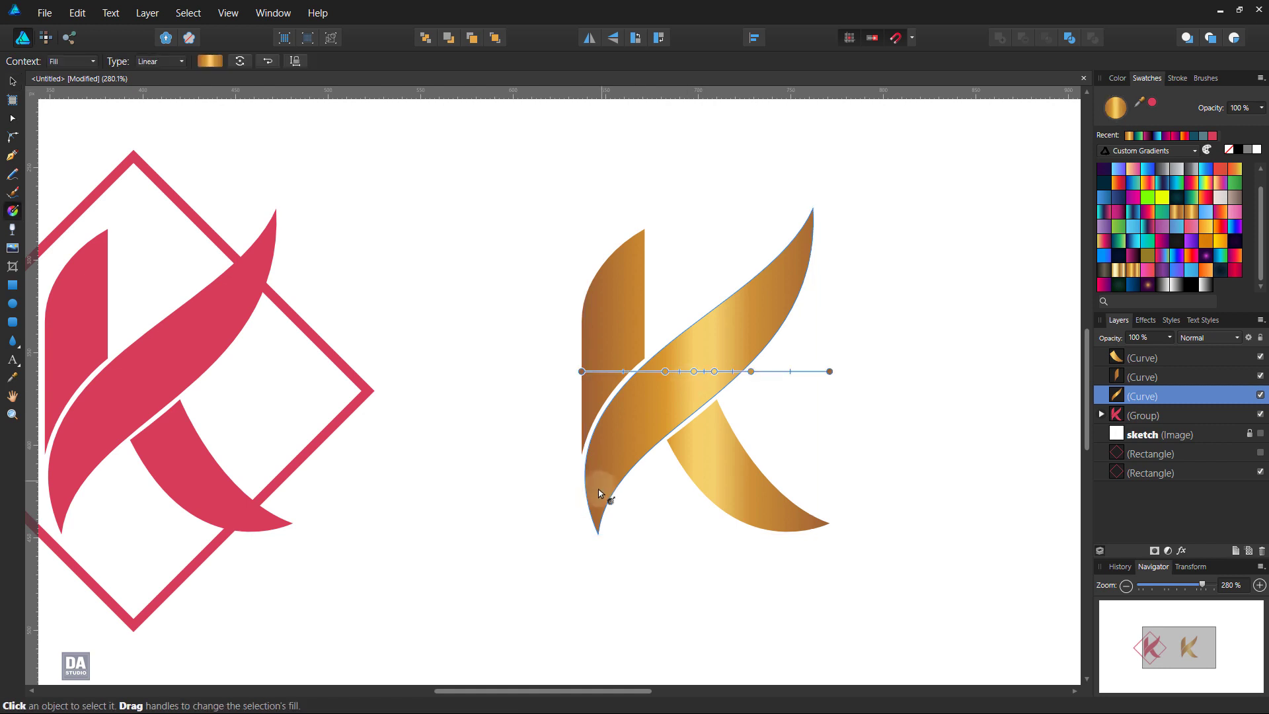
pyautogui.moveTo(574, 513); pyautogui.dragTo(846, 242)
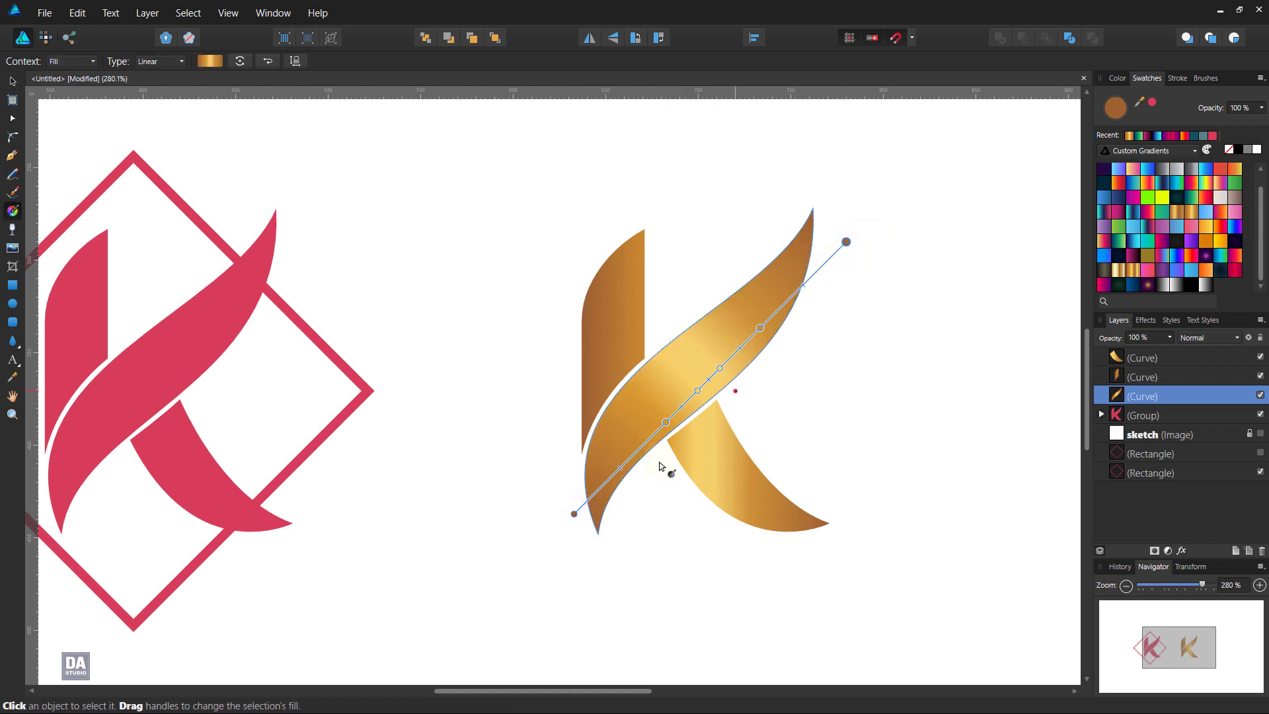
pyautogui.moveTo(574, 511); pyautogui.dragTo(565, 521)
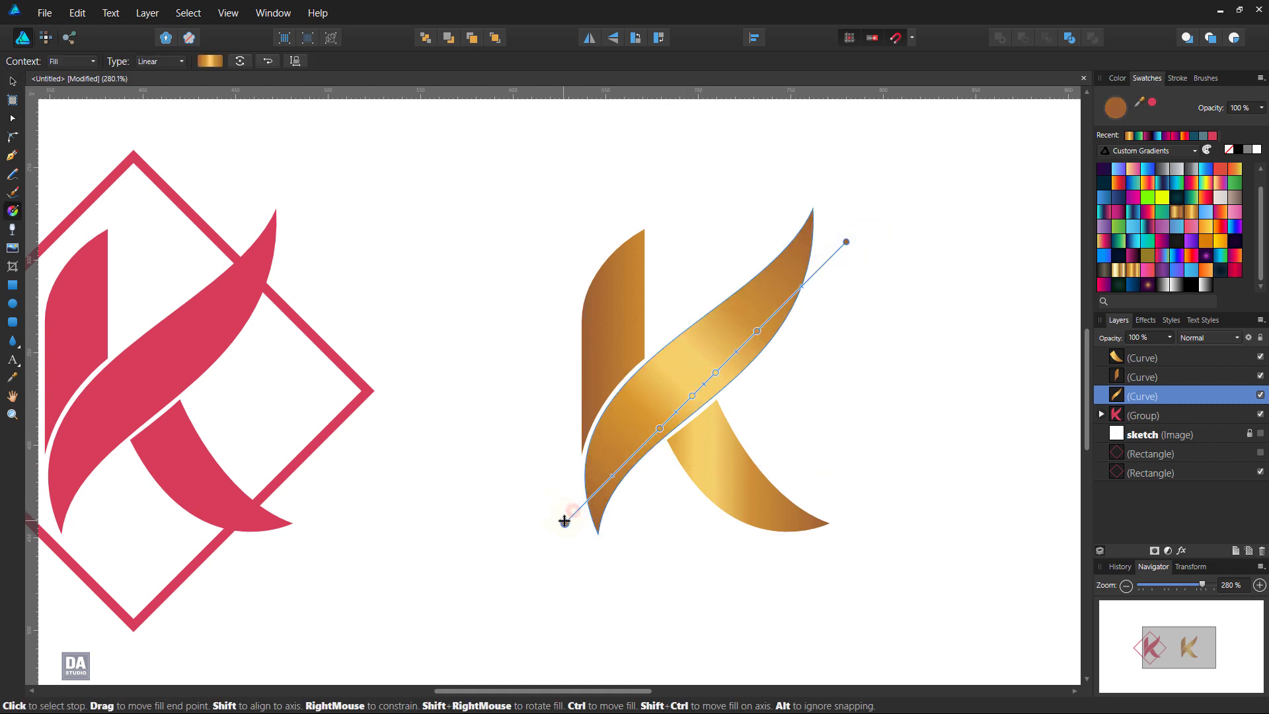
pyautogui.moveTo(847, 242); pyautogui.dragTo(889, 246)
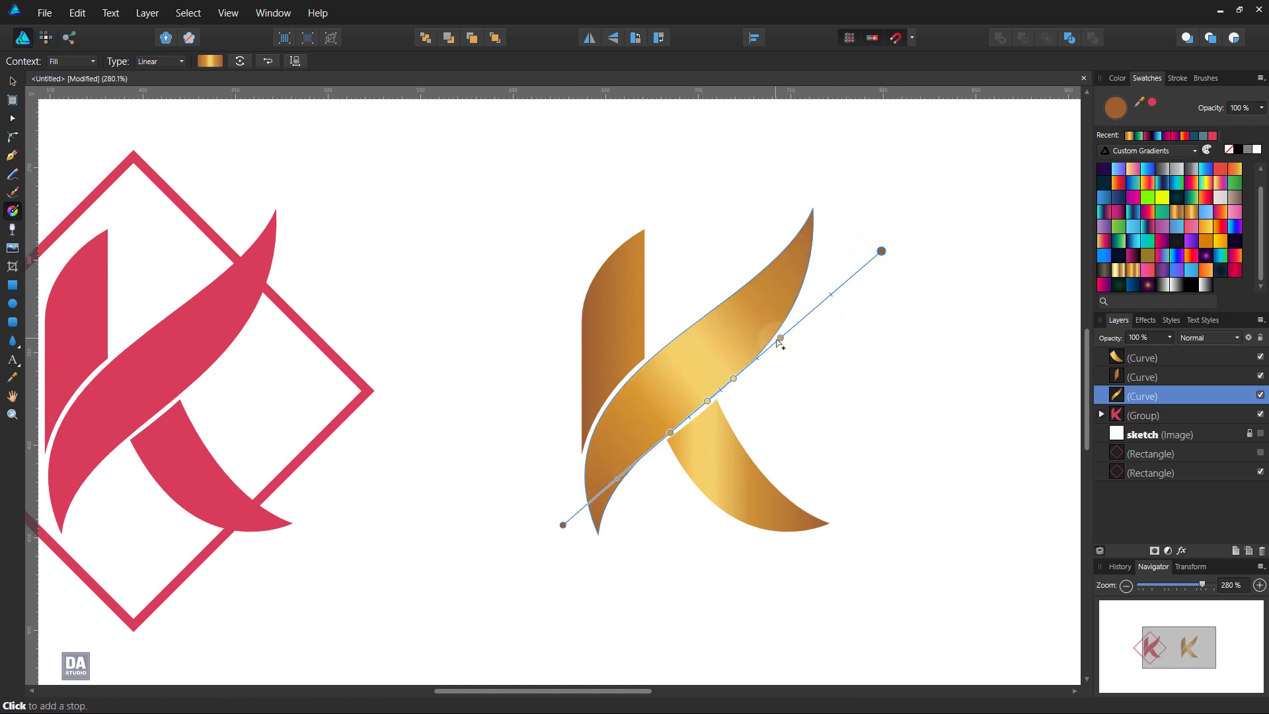
pyautogui.moveTo(783, 340)
pyautogui.mouseDown()
pyautogui.moveTo(802, 328)
pyautogui.moveTo(780, 343)
pyautogui.mouseUp()
pyautogui.moveTo(732, 378); pyautogui.dragTo(737, 376)
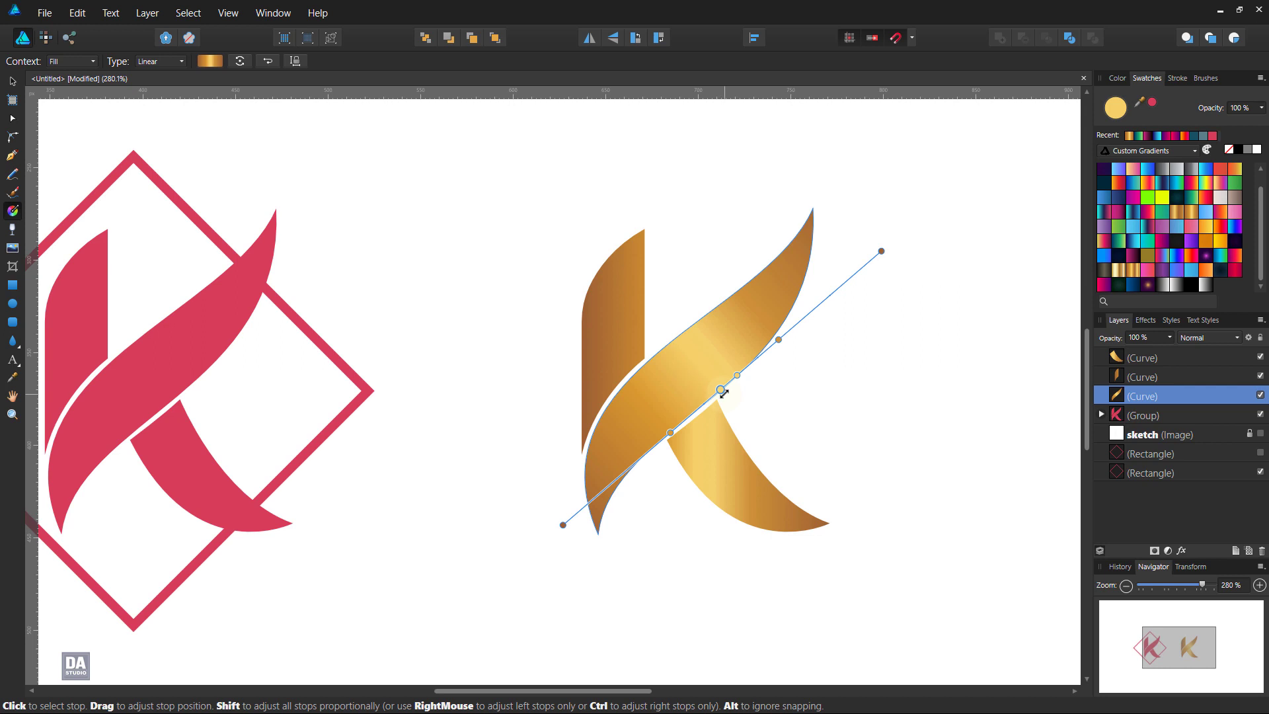
pyautogui.moveTo(670, 432); pyautogui.dragTo(663, 439)
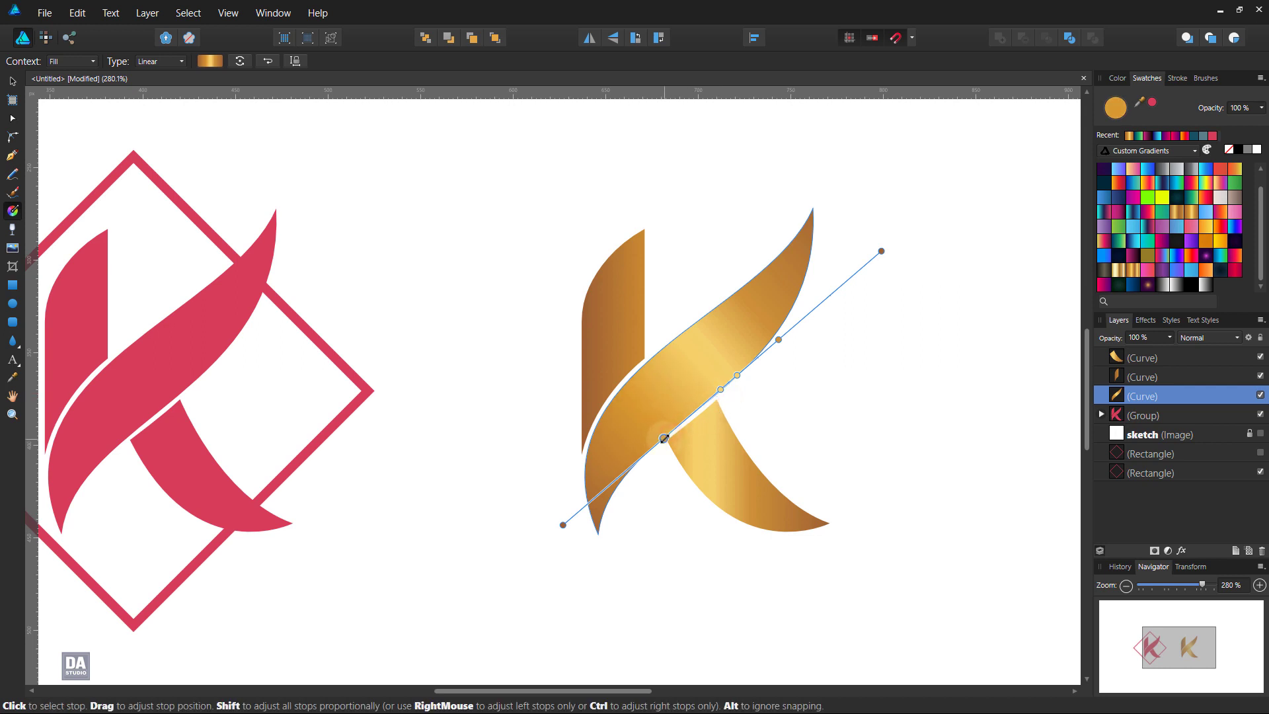
pyautogui.click(670, 435)
# Move the bright middle stop lower and add another stop to the diagonal gradient.
pyautogui.click(783, 393)
pyautogui.click(708, 408)
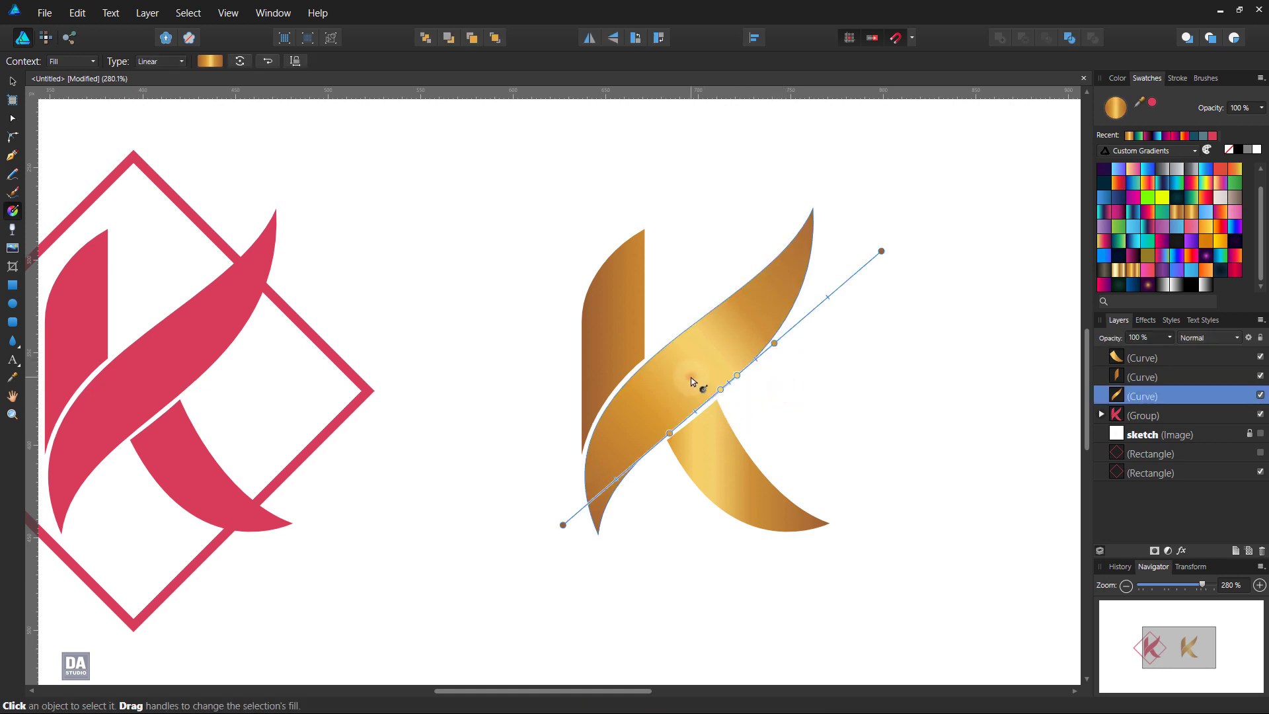
pyautogui.moveTo(658, 438); pyautogui.dragTo(661, 439)
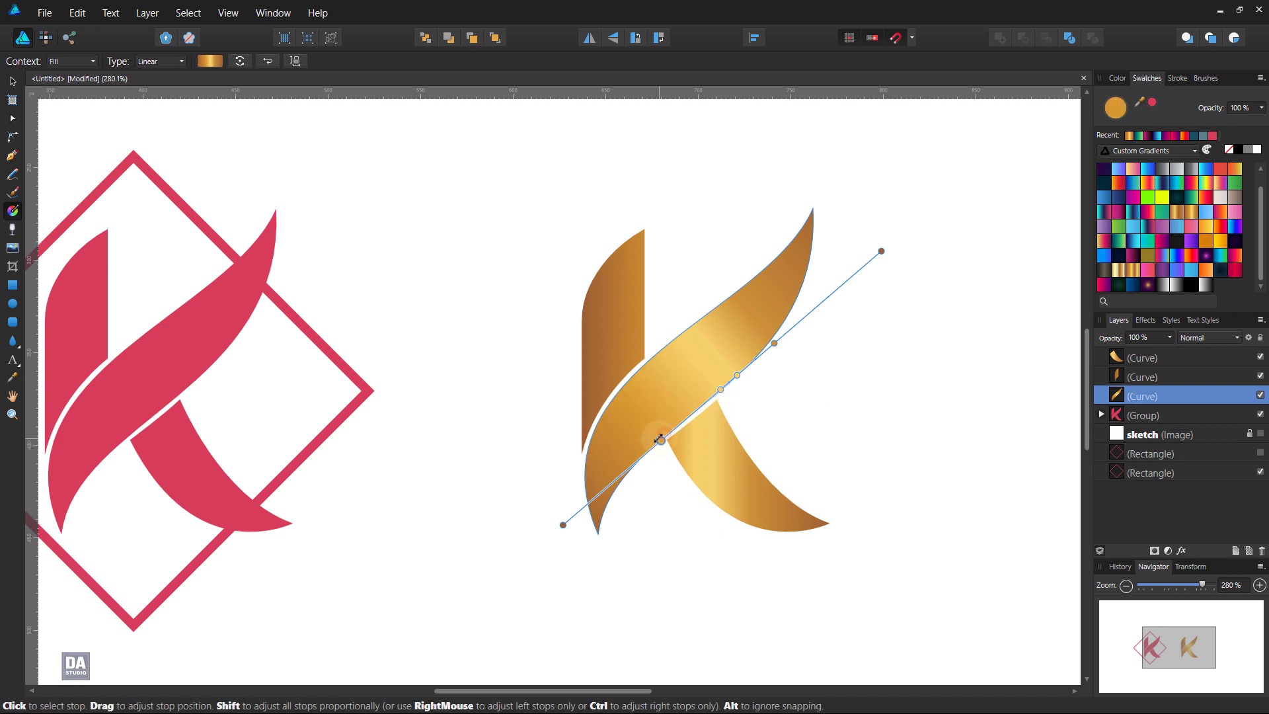
pyautogui.moveTo(720, 389); pyautogui.dragTo(700, 407)
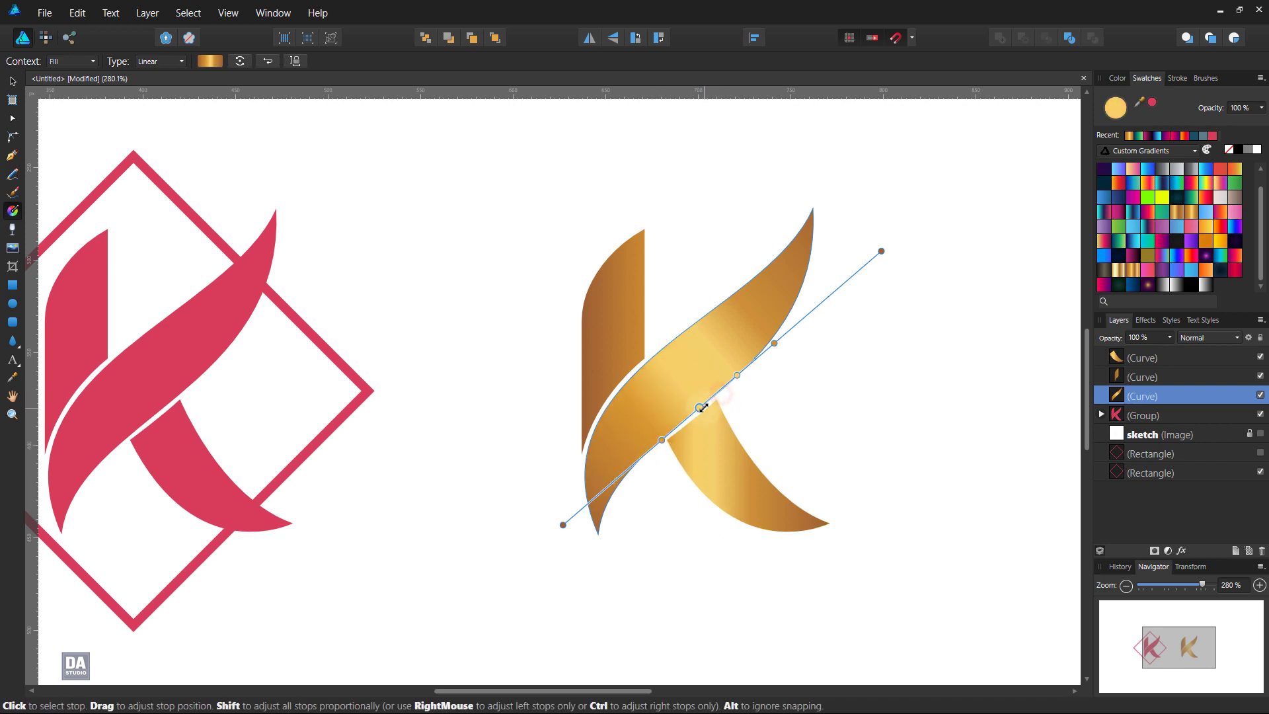
pyautogui.click(722, 388)
pyautogui.click(830, 410)
# Redraw the left upright stroke's gold gradient vertically along the stem and adjust its ends.
pyautogui.click(601, 374)
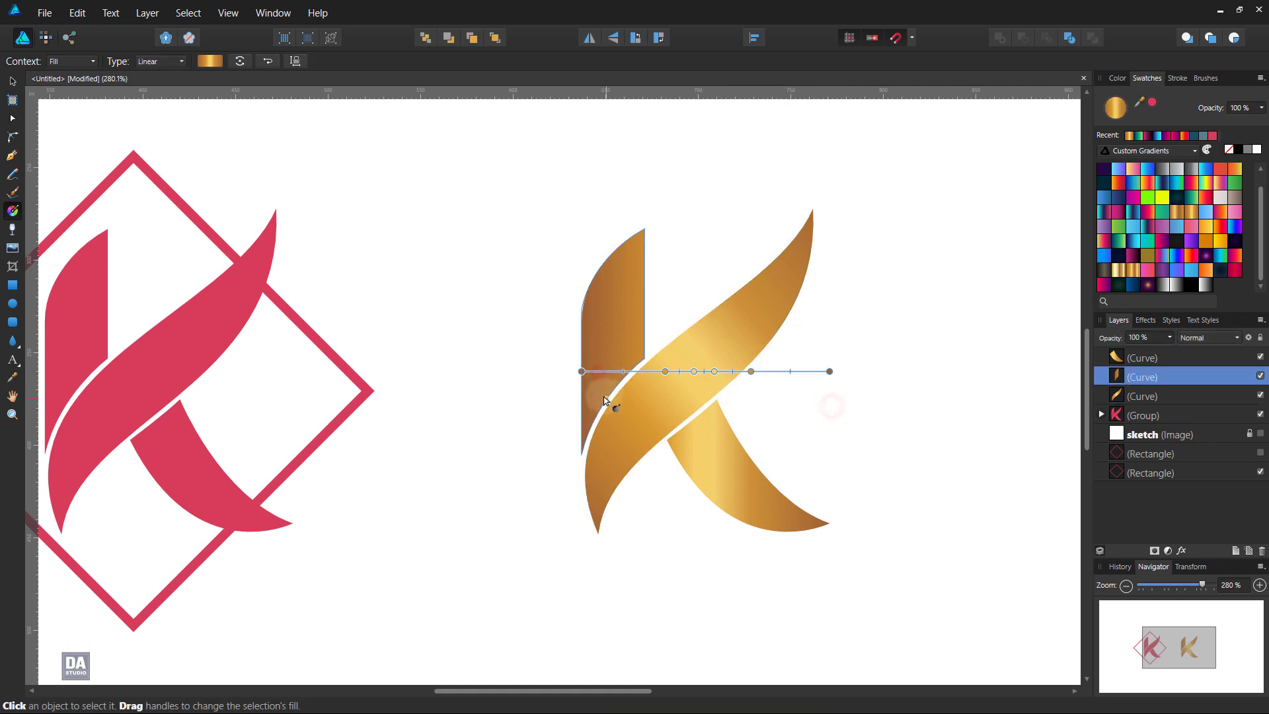
pyautogui.moveTo(607, 400)
pyautogui.mouseDown()
pyautogui.moveTo(603, 252)
pyautogui.moveTo(633, 121)
pyautogui.mouseUp()
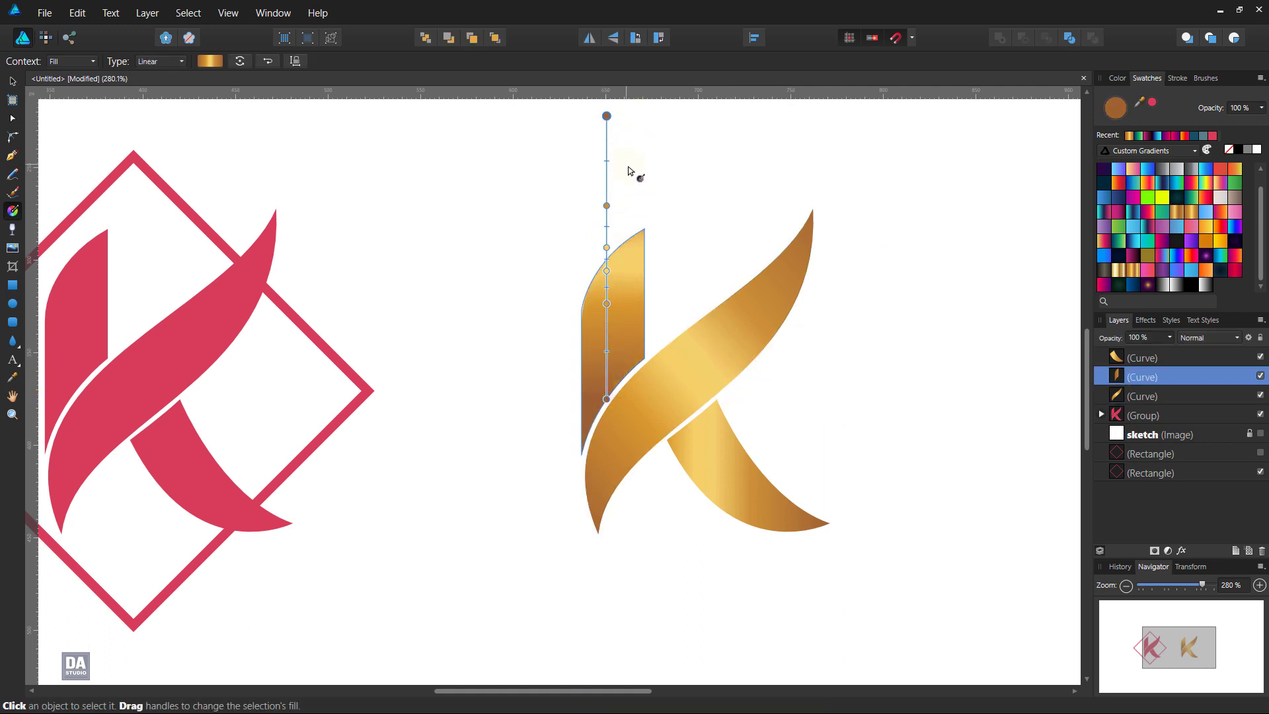
pyautogui.scroll(-2, 629, 268)
pyautogui.scroll(-1, 638, 291)
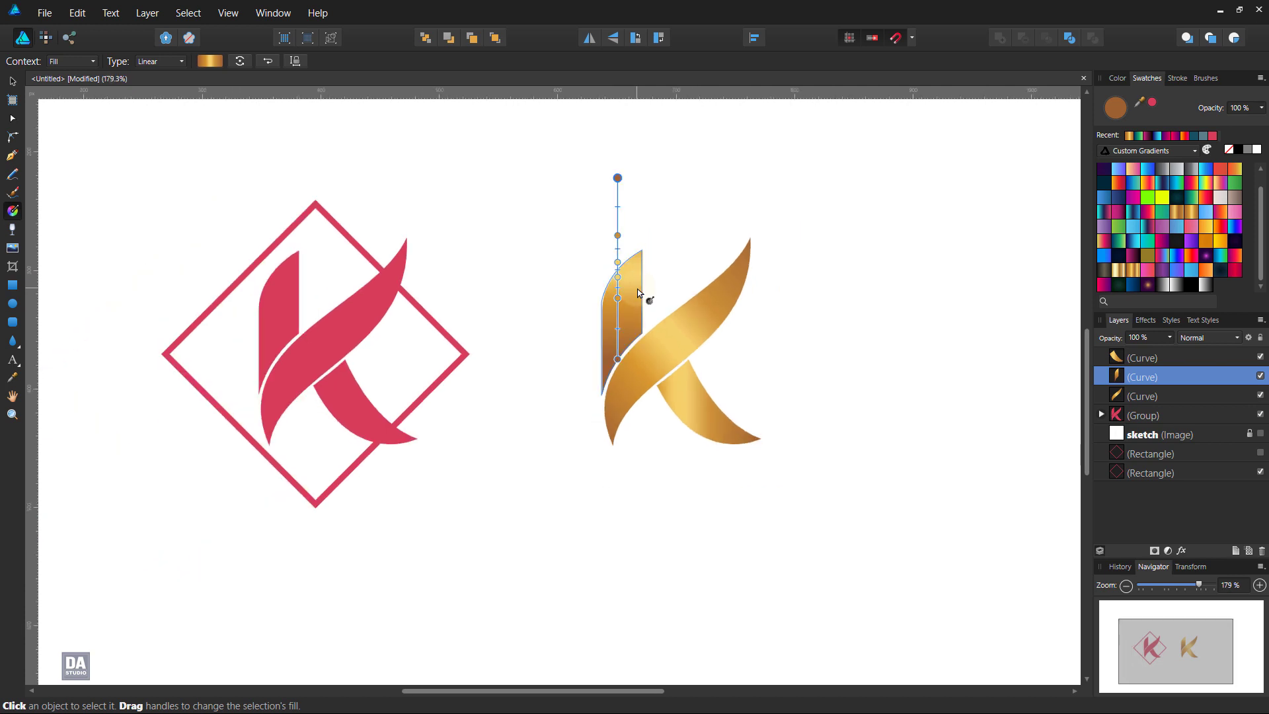
pyautogui.moveTo(640, 291)
pyautogui.mouseDown()
pyautogui.moveTo(657, 321)
pyautogui.moveTo(656, 386)
pyautogui.mouseUp()
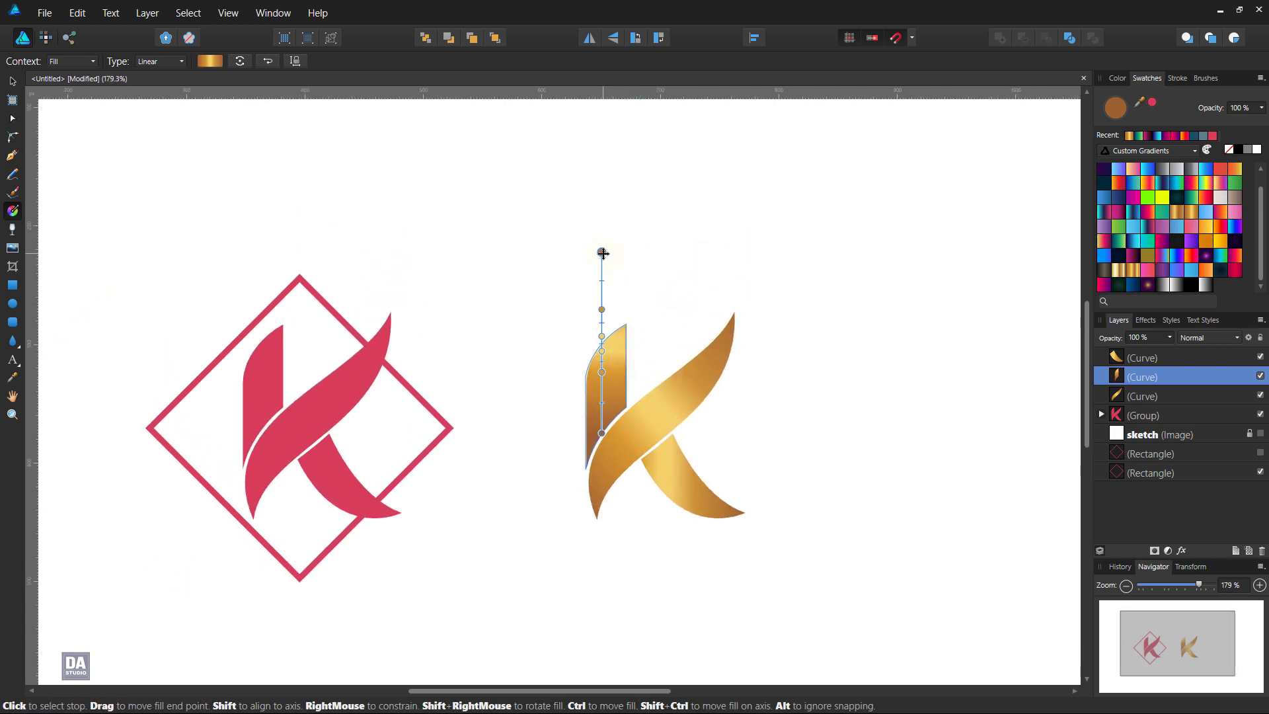
pyautogui.moveTo(603, 251)
pyautogui.mouseDown()
pyautogui.moveTo(598, 192)
pyautogui.moveTo(577, 191)
pyautogui.moveTo(614, 469)
pyautogui.moveTo(601, 434)
pyautogui.mouseUp()
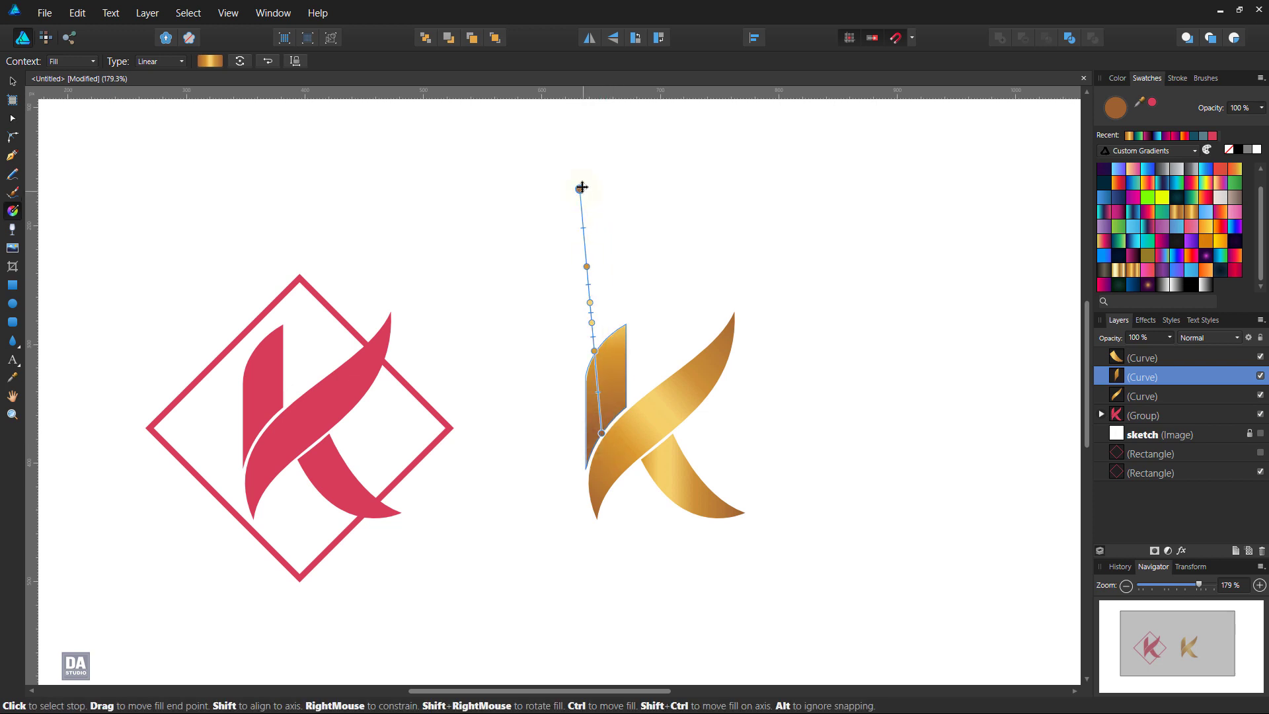
pyautogui.moveTo(581, 188); pyautogui.dragTo(584, 303)
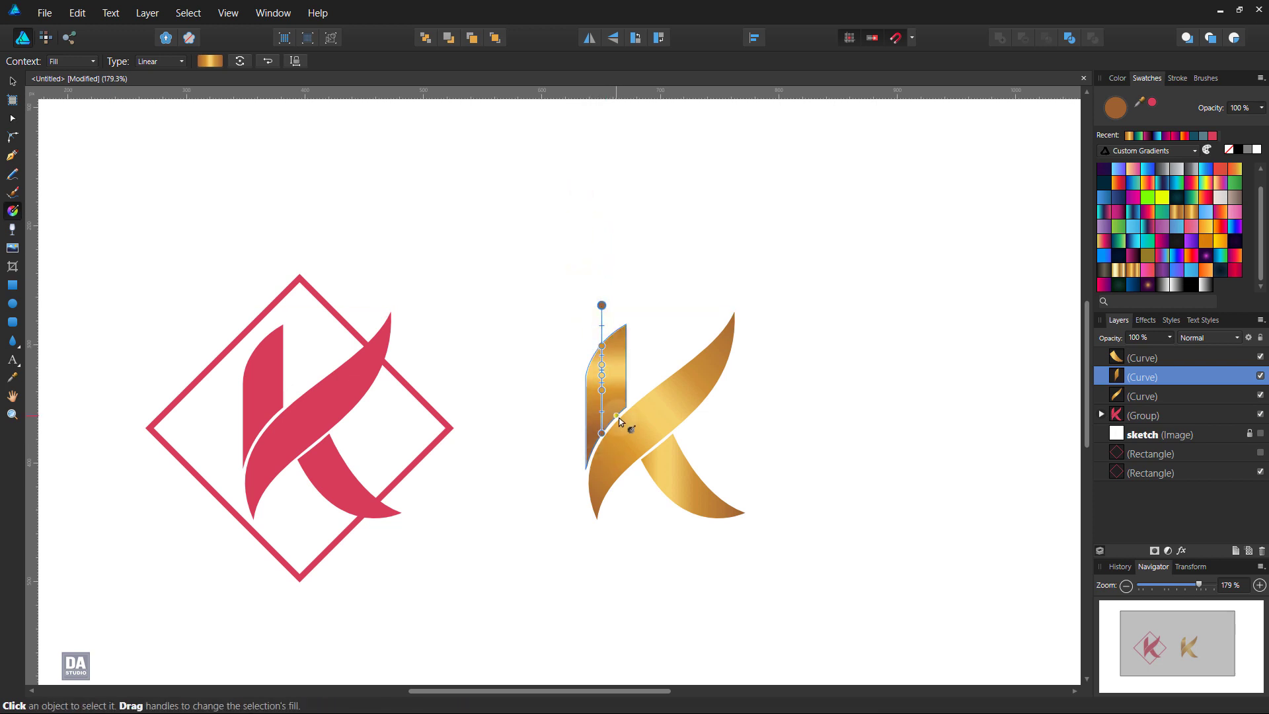
pyautogui.moveTo(601, 433); pyautogui.dragTo(601, 577)
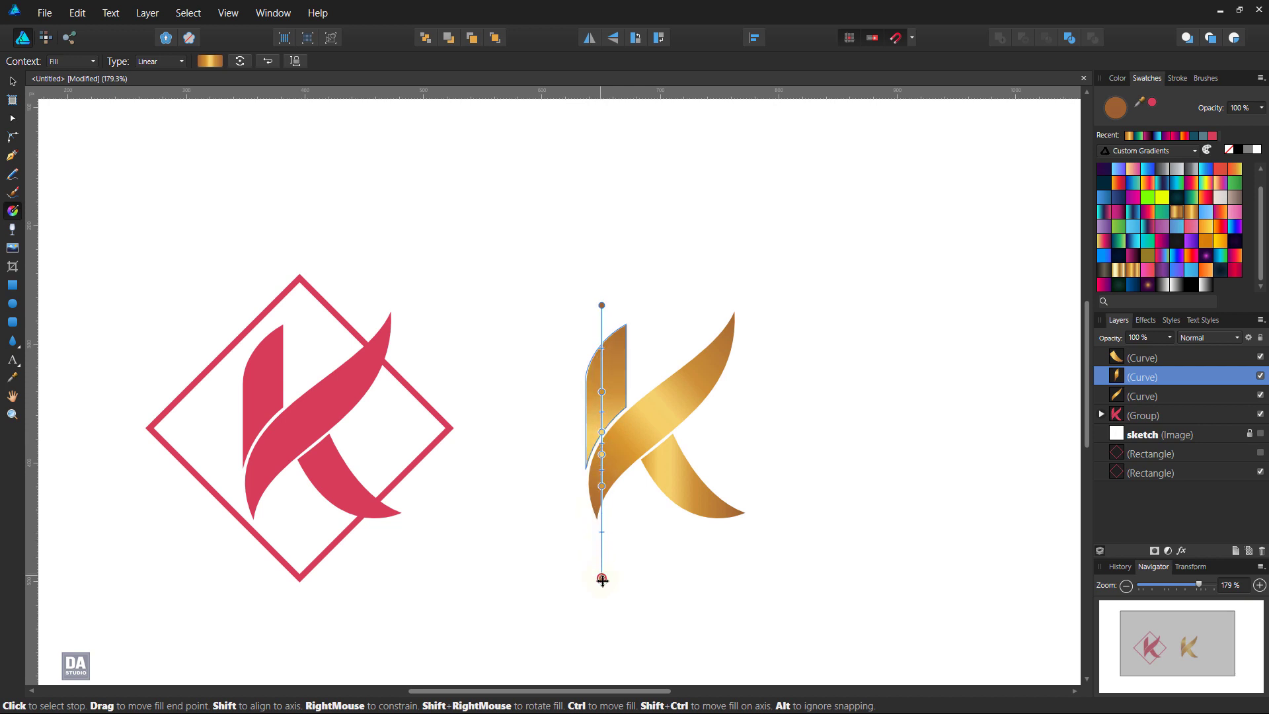
pyautogui.click(702, 510)
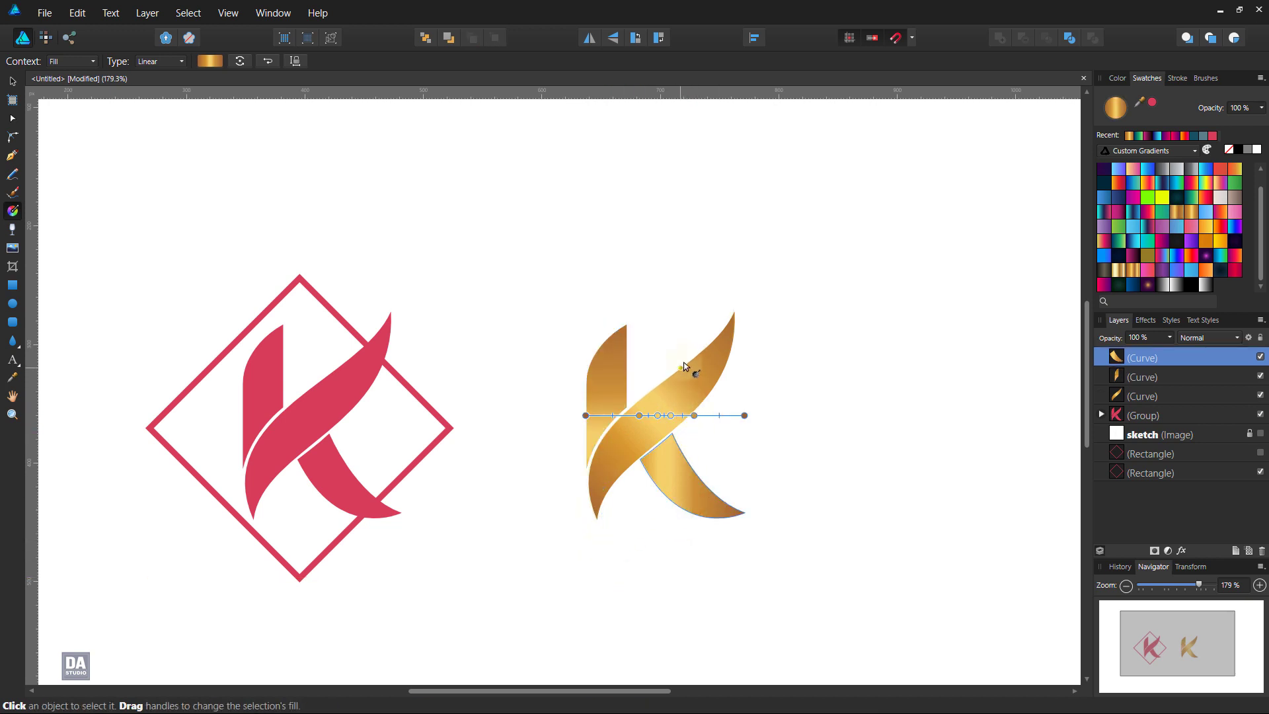
# Angle the lower-right leg's gold gradient diagonally and slide a stop to brighten it.
pyautogui.moveTo(687, 363); pyautogui.dragTo(686, 599)
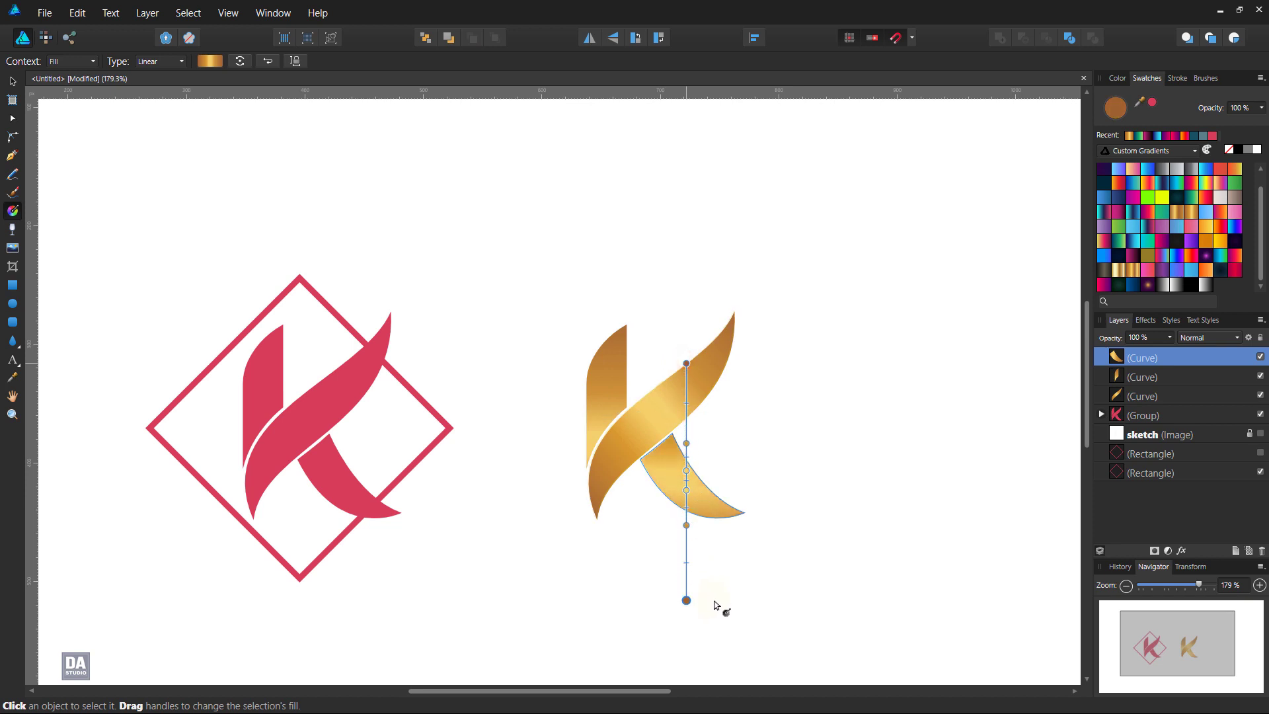
pyautogui.moveTo(686, 363)
pyautogui.mouseDown()
pyautogui.moveTo(473, 377)
pyautogui.moveTo(511, 347)
pyautogui.mouseUp()
pyautogui.click(440, 331)
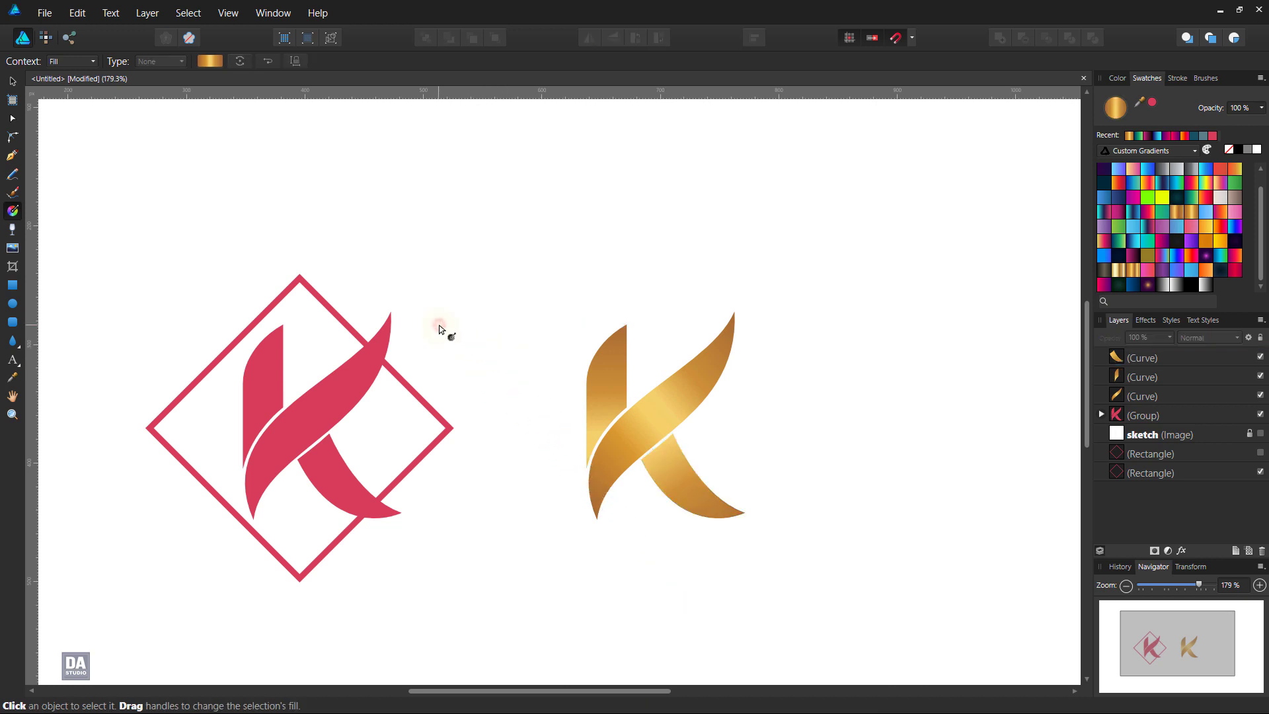
pyautogui.click(709, 509)
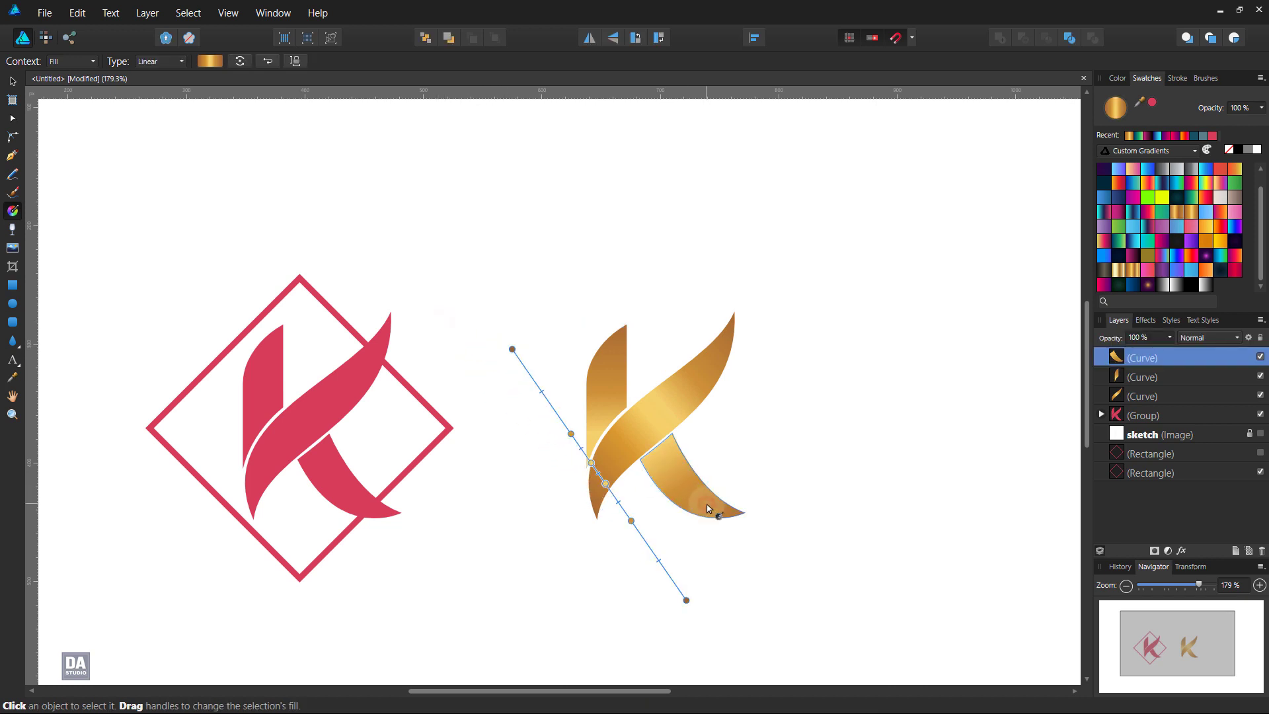
pyautogui.moveTo(512, 349)
pyautogui.mouseDown()
pyautogui.moveTo(409, 231)
pyautogui.moveTo(501, 304)
pyautogui.mouseUp()
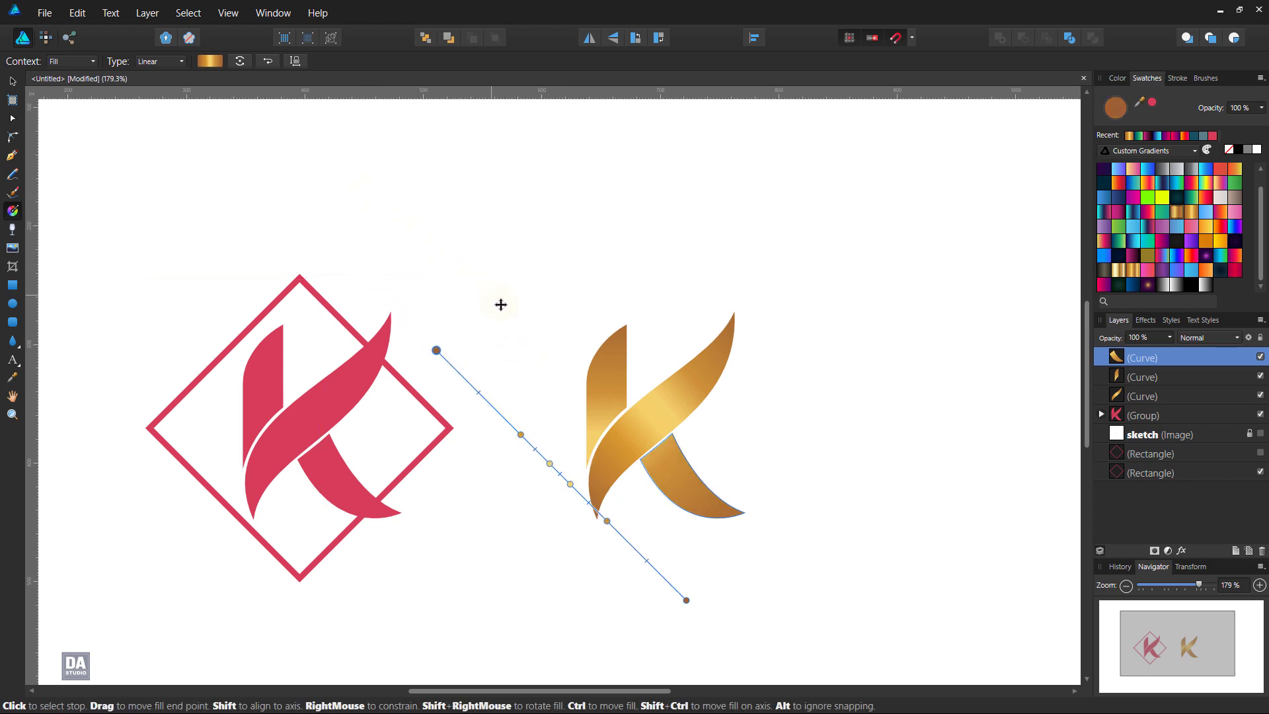
pyautogui.click(756, 569)
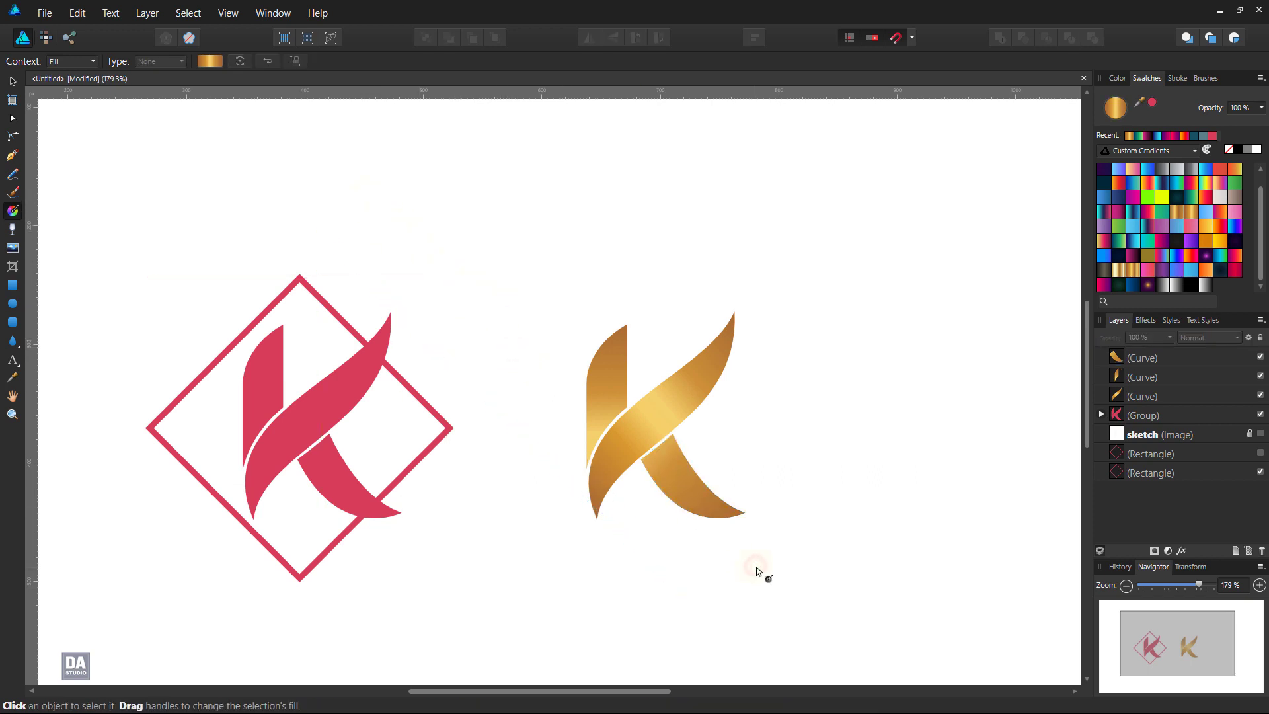
pyautogui.click(702, 520)
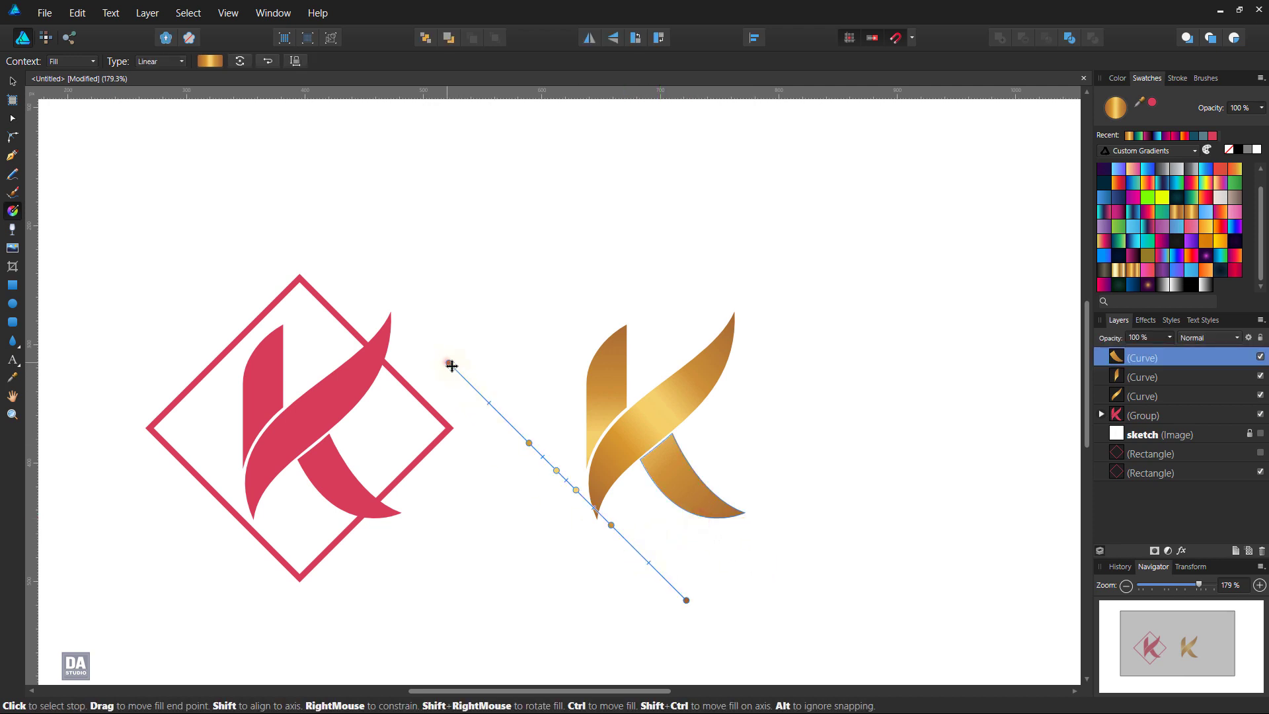
pyautogui.moveTo(448, 362)
pyautogui.mouseDown()
pyautogui.moveTo(512, 420)
pyautogui.moveTo(490, 402)
pyautogui.mouseUp()
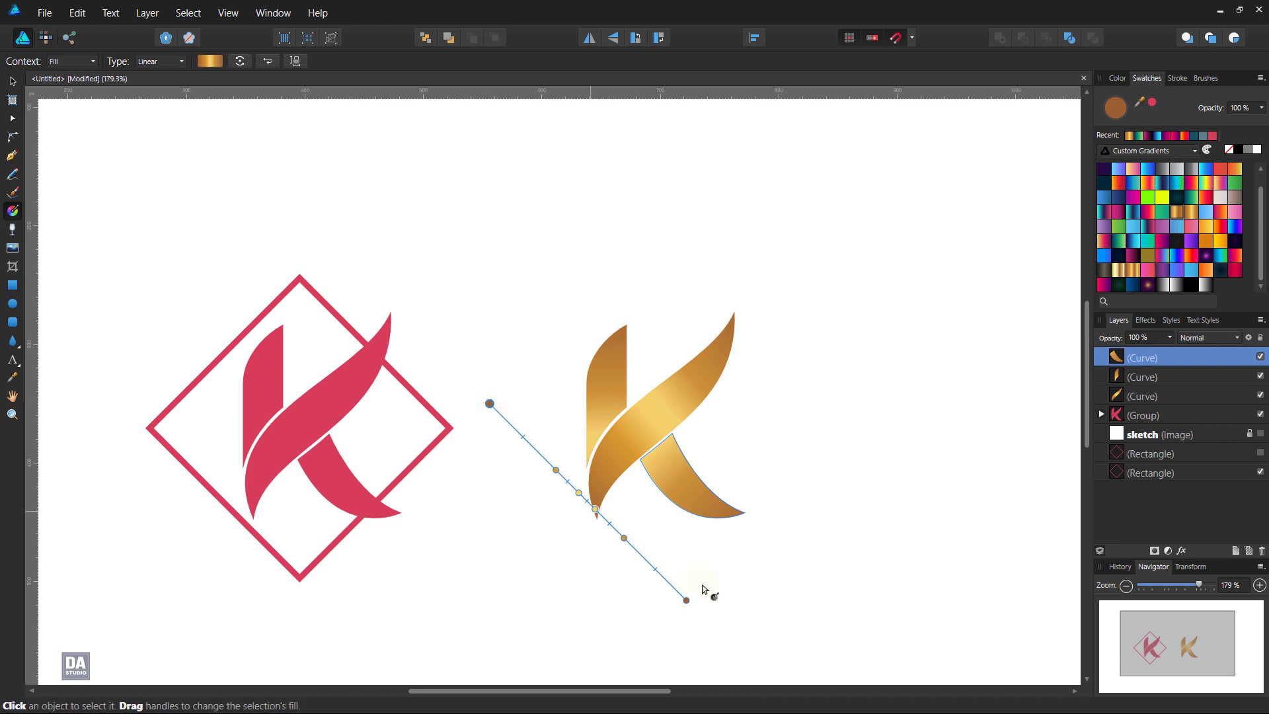
pyautogui.moveTo(624, 539); pyautogui.dragTo(640, 554)
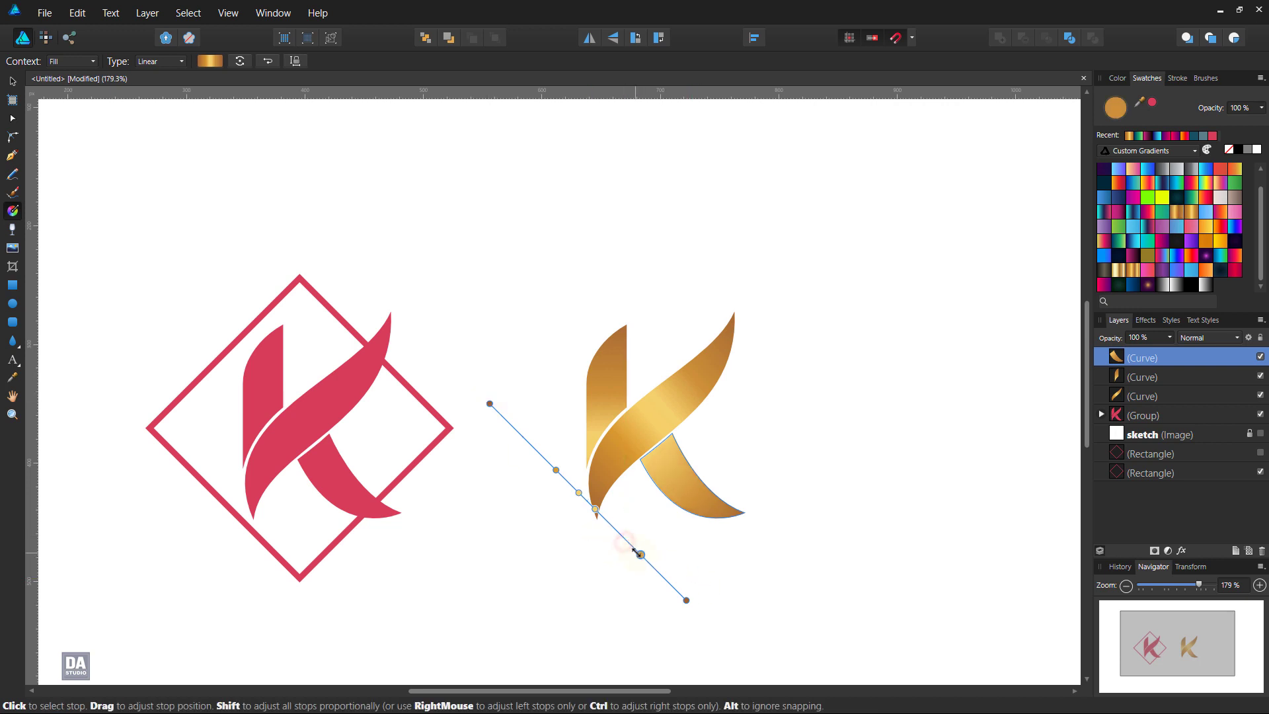
pyautogui.click(12, 81)
pyautogui.click(476, 316)
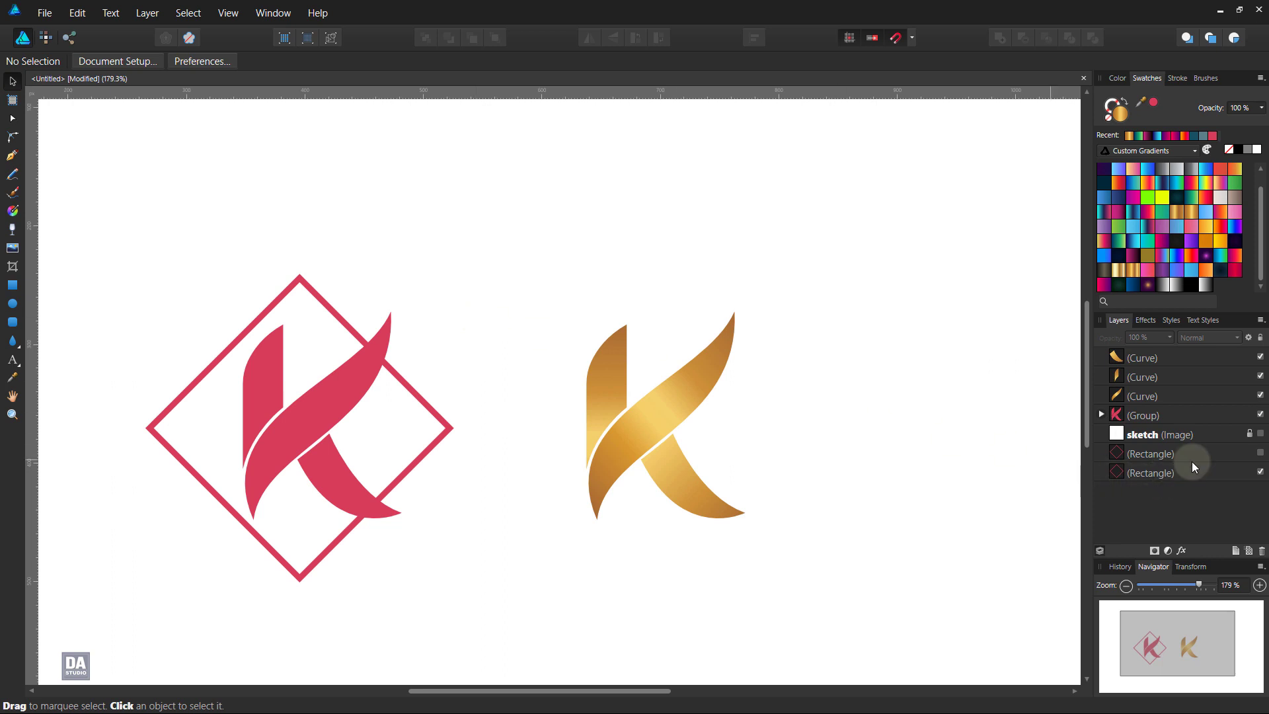
# Unhide the diamond frame, apply the gold gradient swatch, and swap it into a solid gold fill.
pyautogui.click(1261, 454)
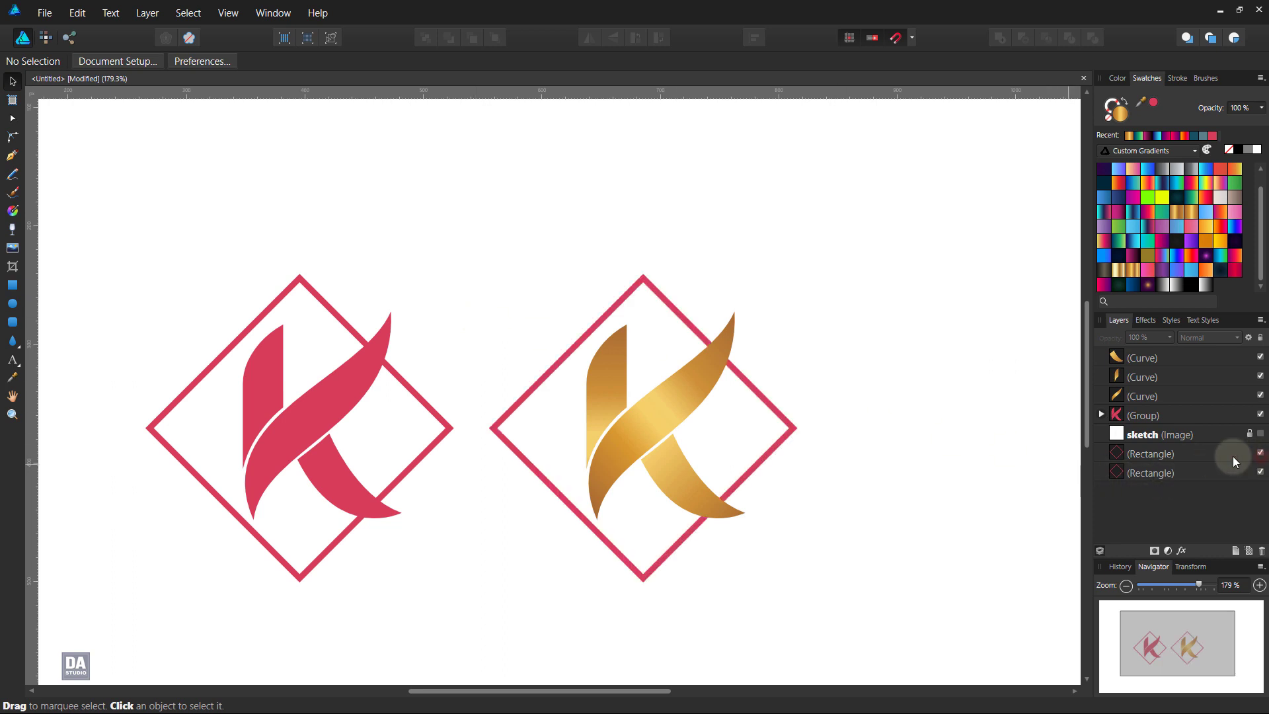
pyautogui.click(1172, 452)
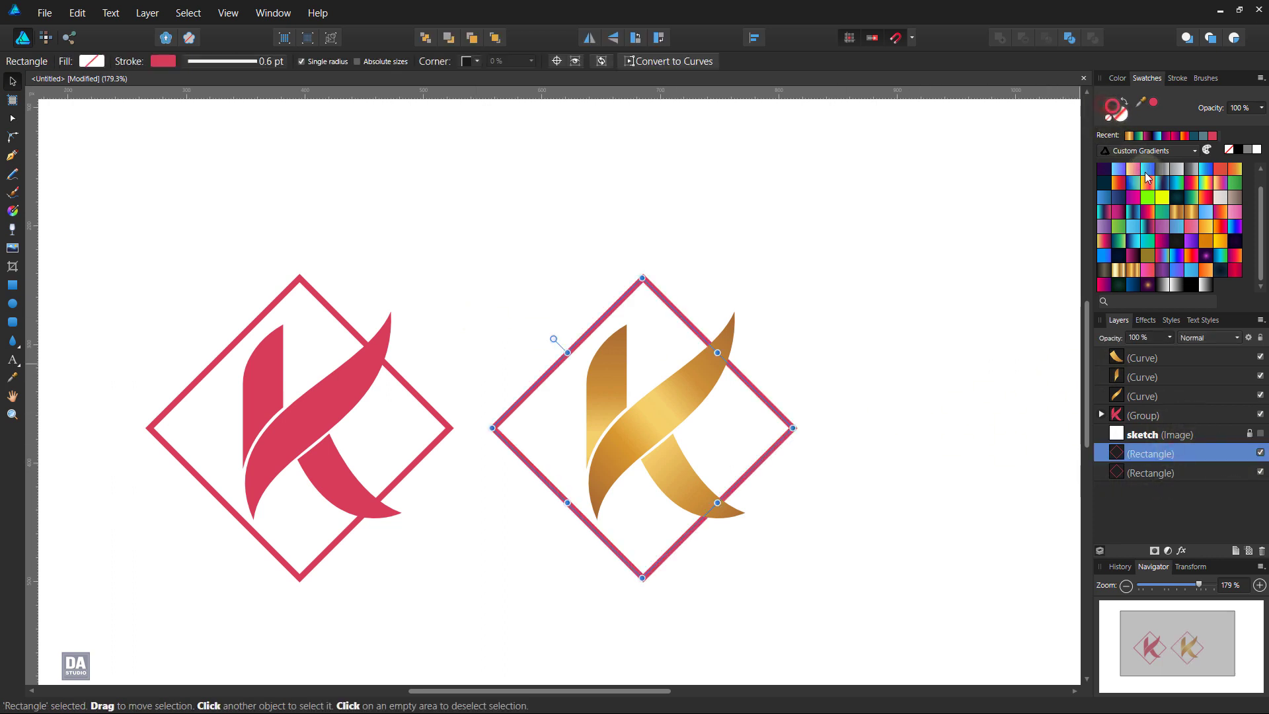
pyautogui.click(1189, 213)
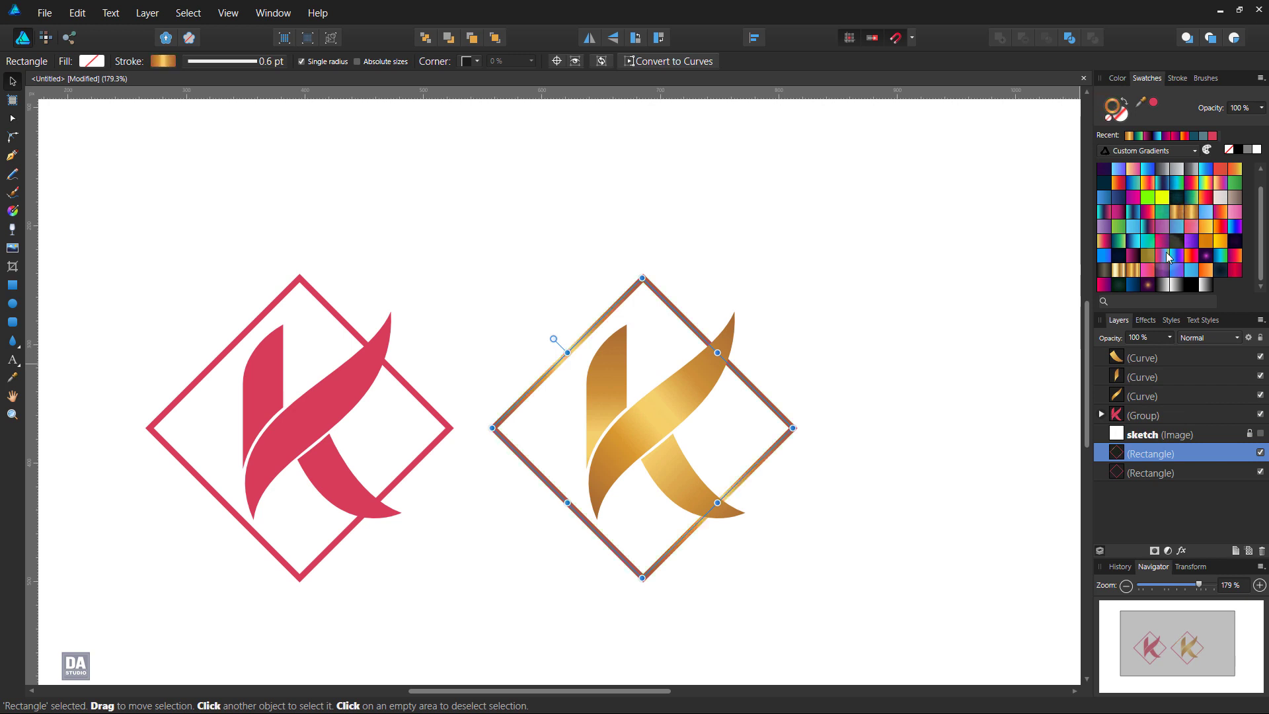
pyautogui.click(13, 211)
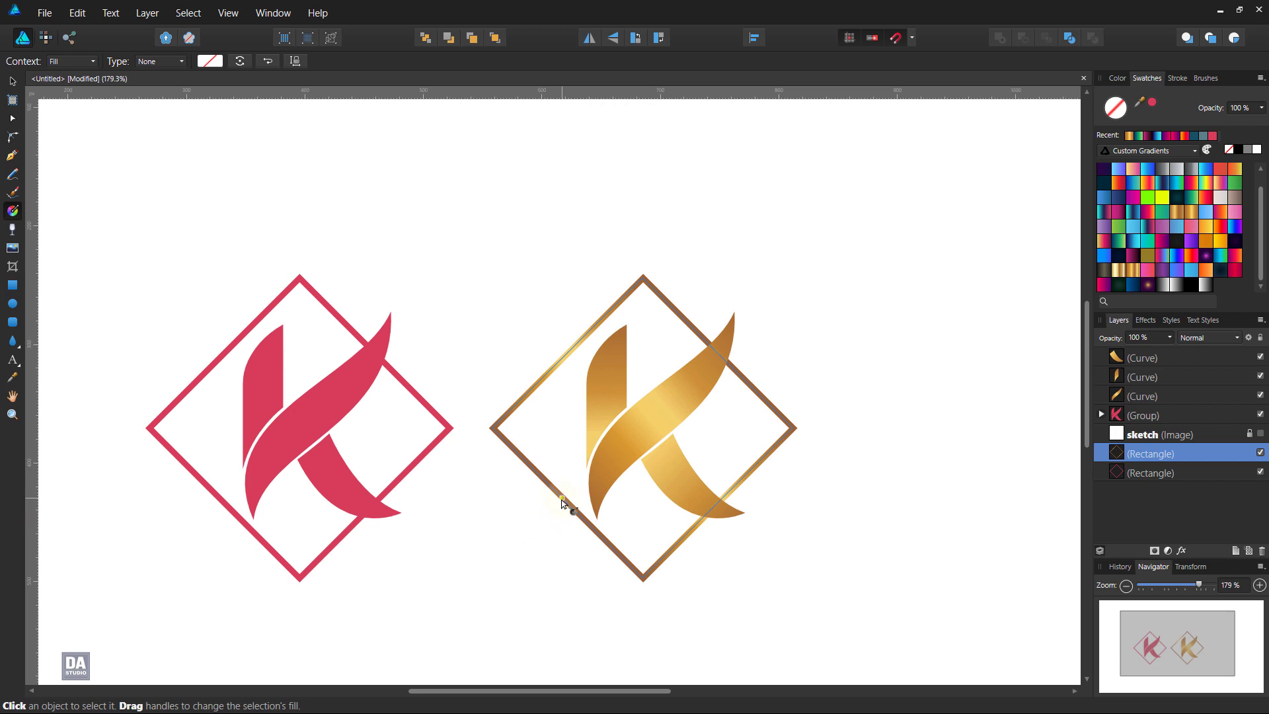
pyautogui.moveTo(745, 518); pyautogui.dragTo(572, 517)
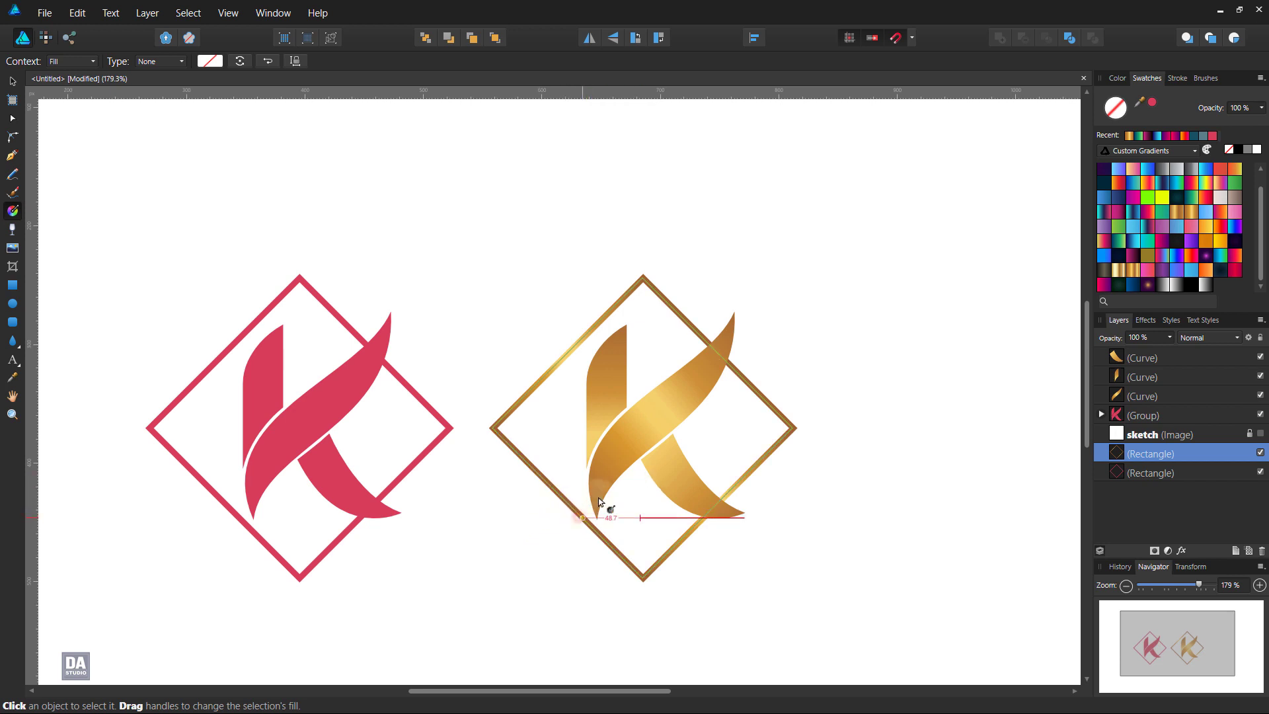
pyautogui.click(579, 521)
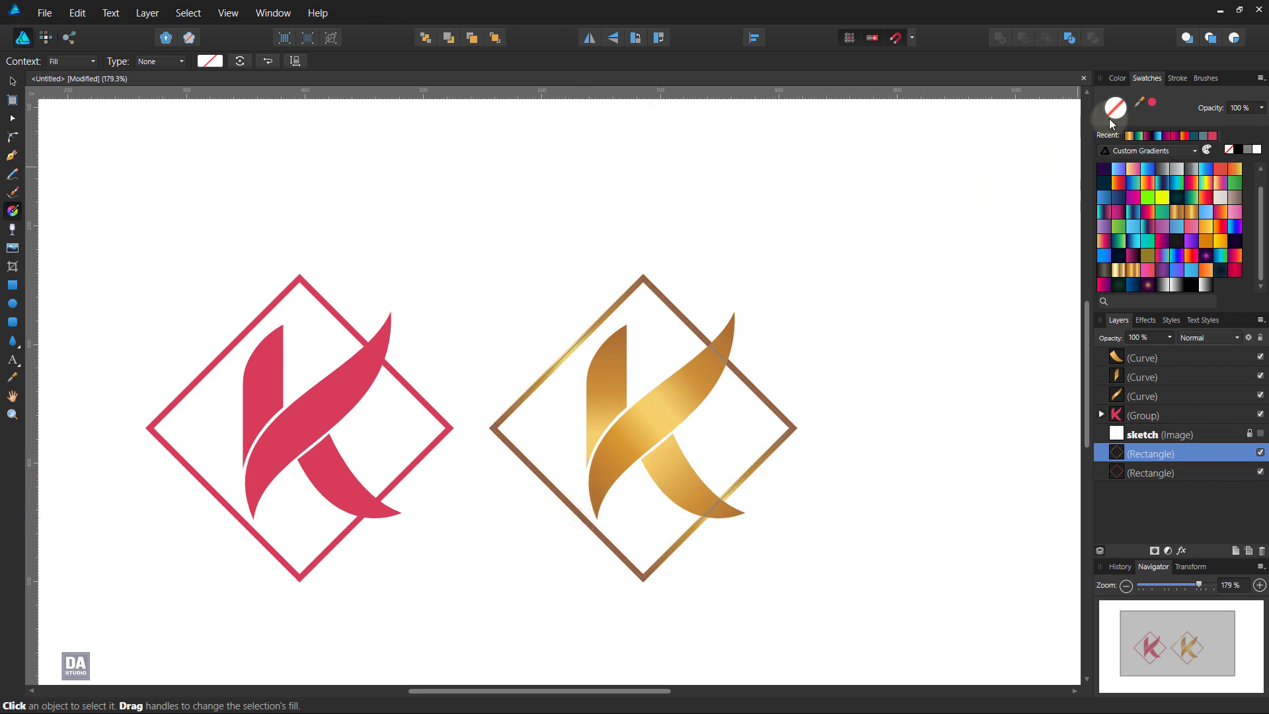
pyautogui.press('v')
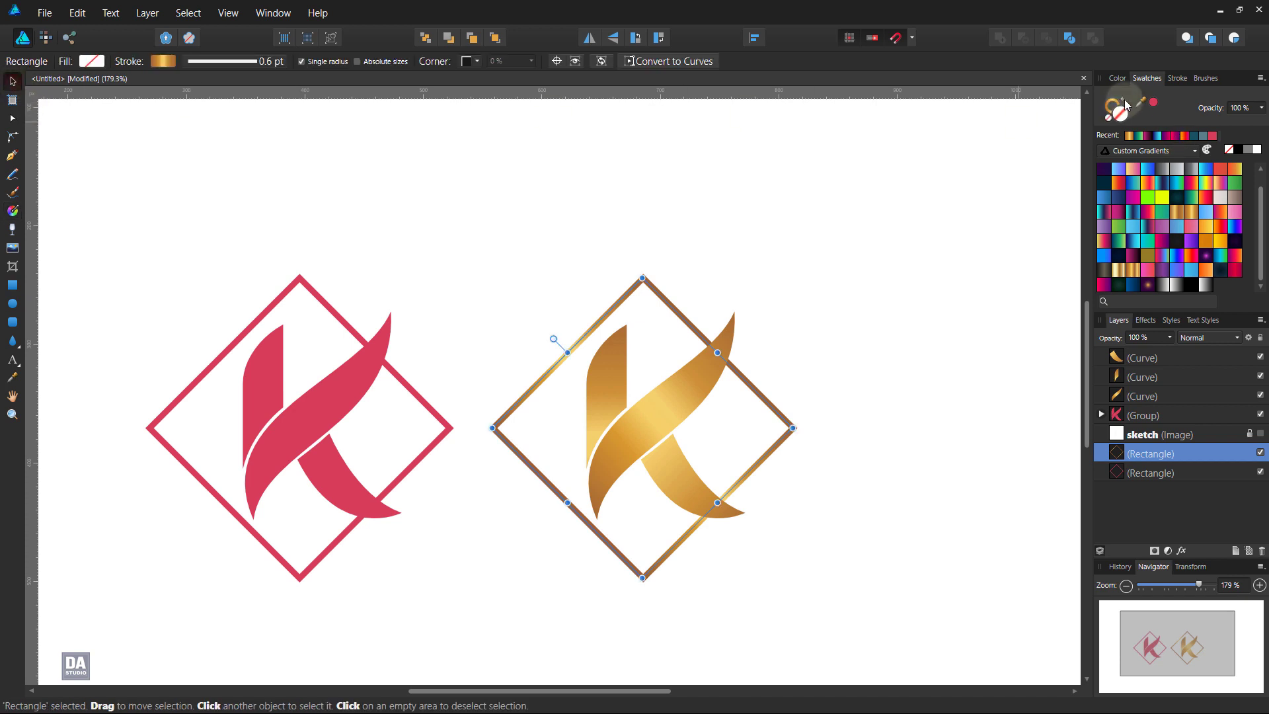
pyautogui.click(1128, 104)
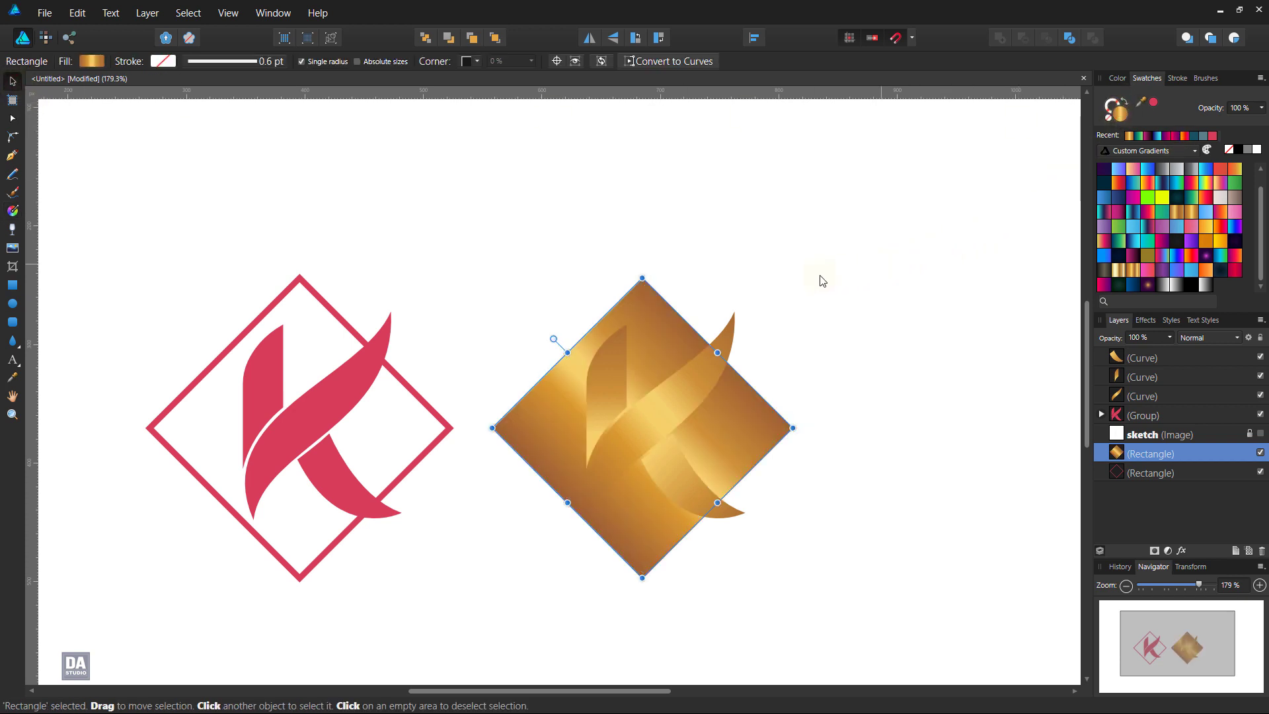
# Lengthen the diamond's gold gradient from lower left to upper right.
pyautogui.press('g')
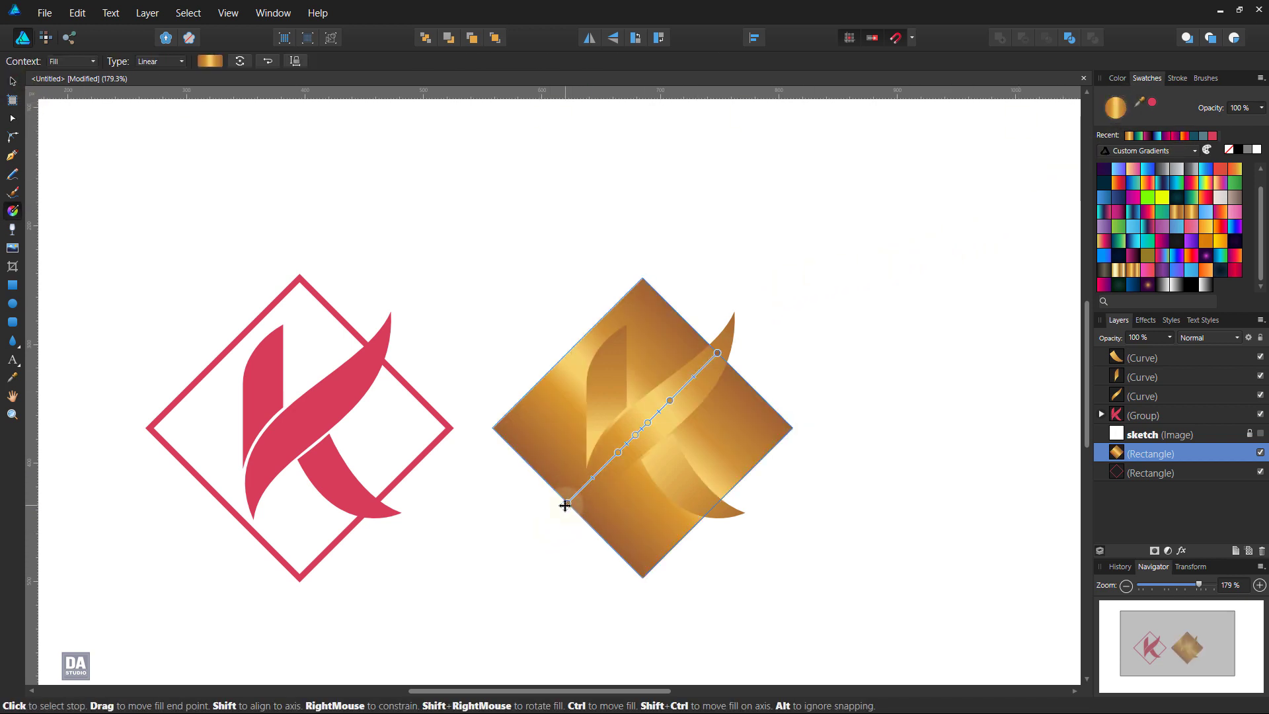
pyautogui.moveTo(566, 508); pyautogui.dragTo(515, 555)
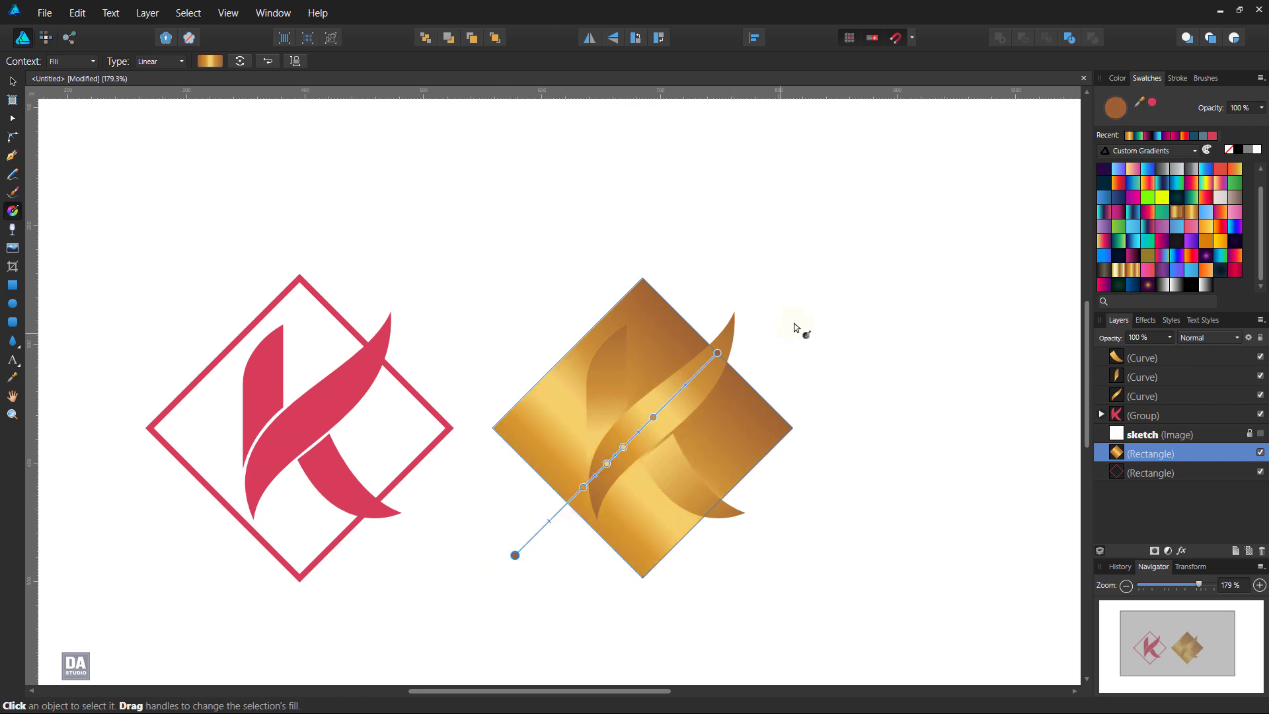
pyautogui.moveTo(719, 355); pyautogui.dragTo(793, 277)
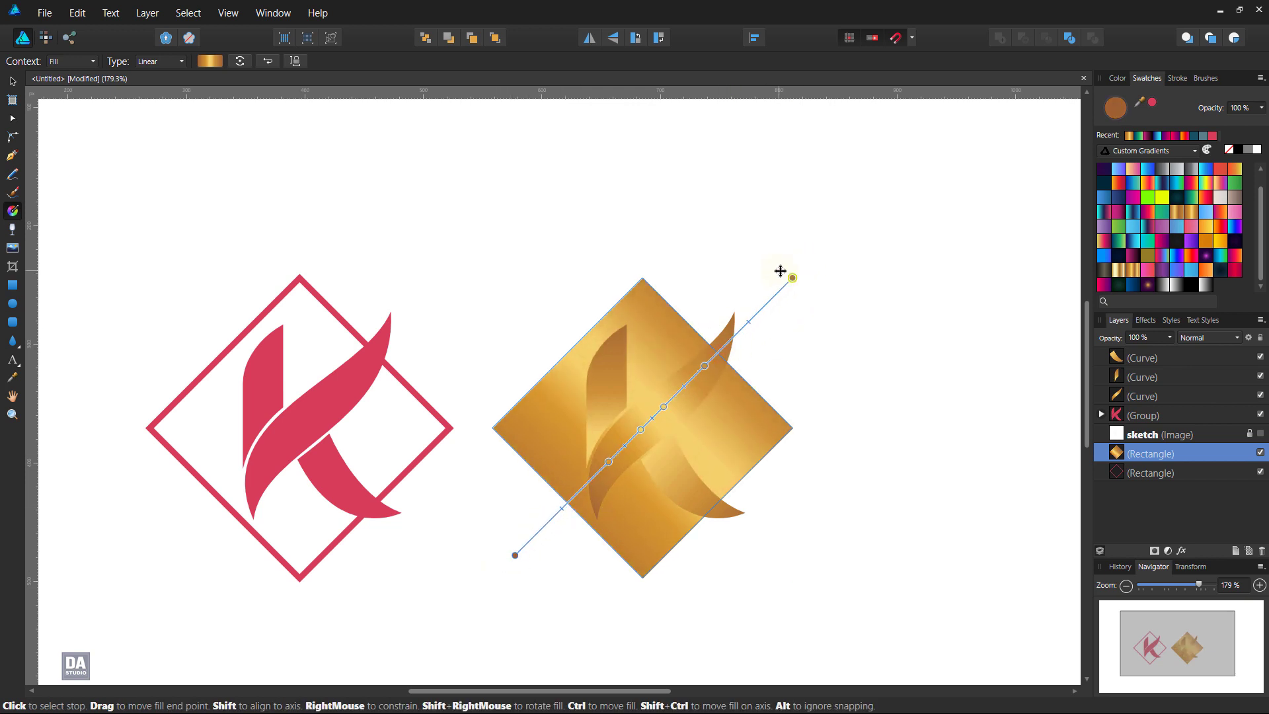
pyautogui.moveTo(515, 555); pyautogui.dragTo(497, 573)
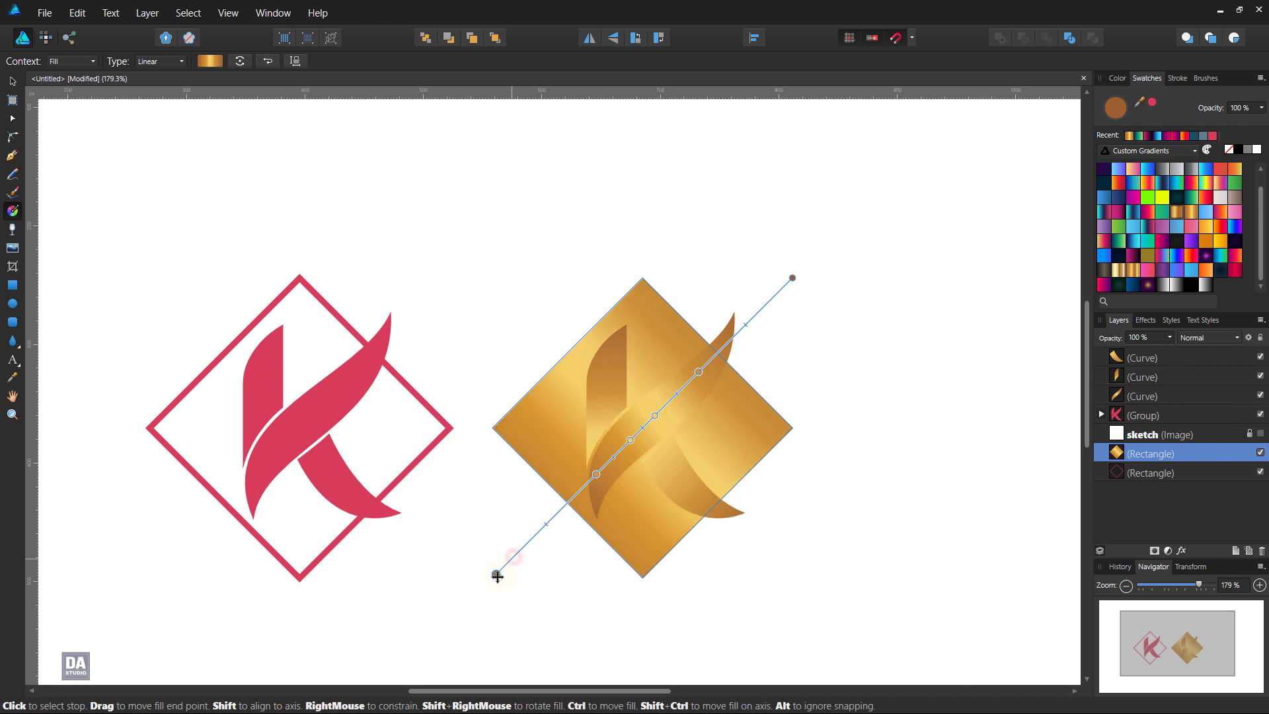
# Swap the gold gradient from fill to stroke, leaving a thin gold diamond outline.
pyautogui.press('v')
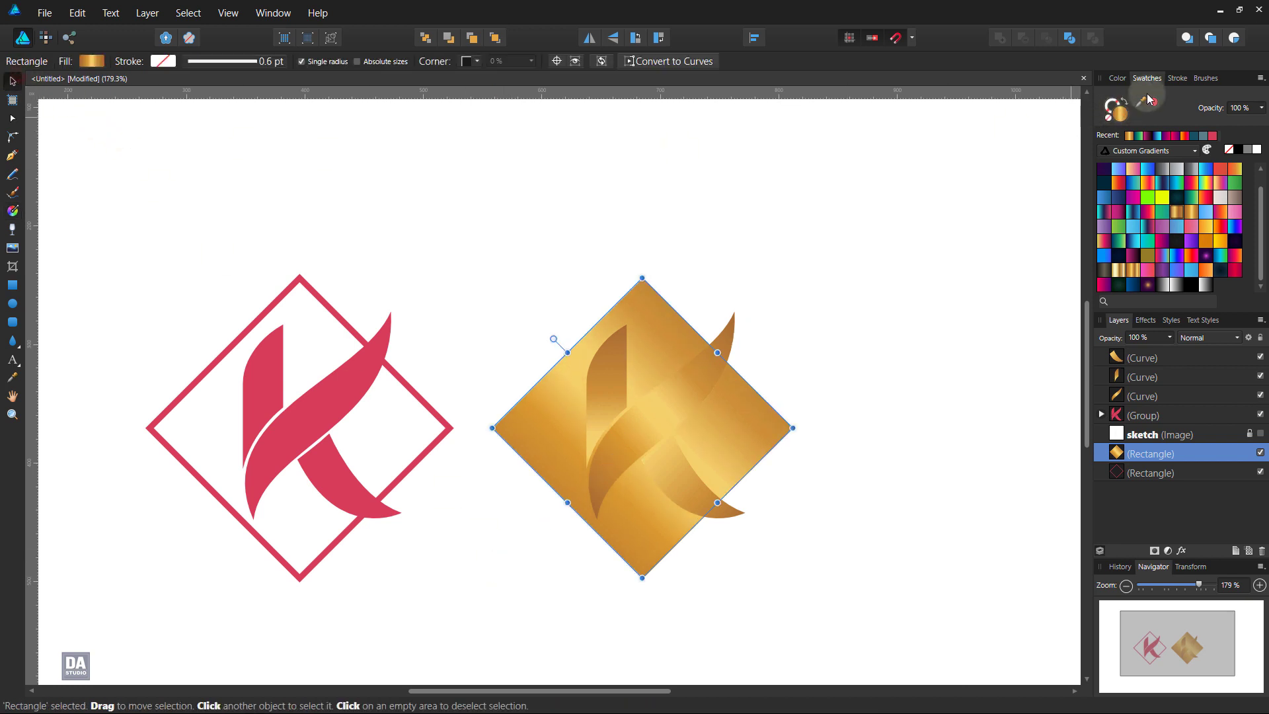
pyautogui.click(1121, 108)
pyautogui.click(873, 336)
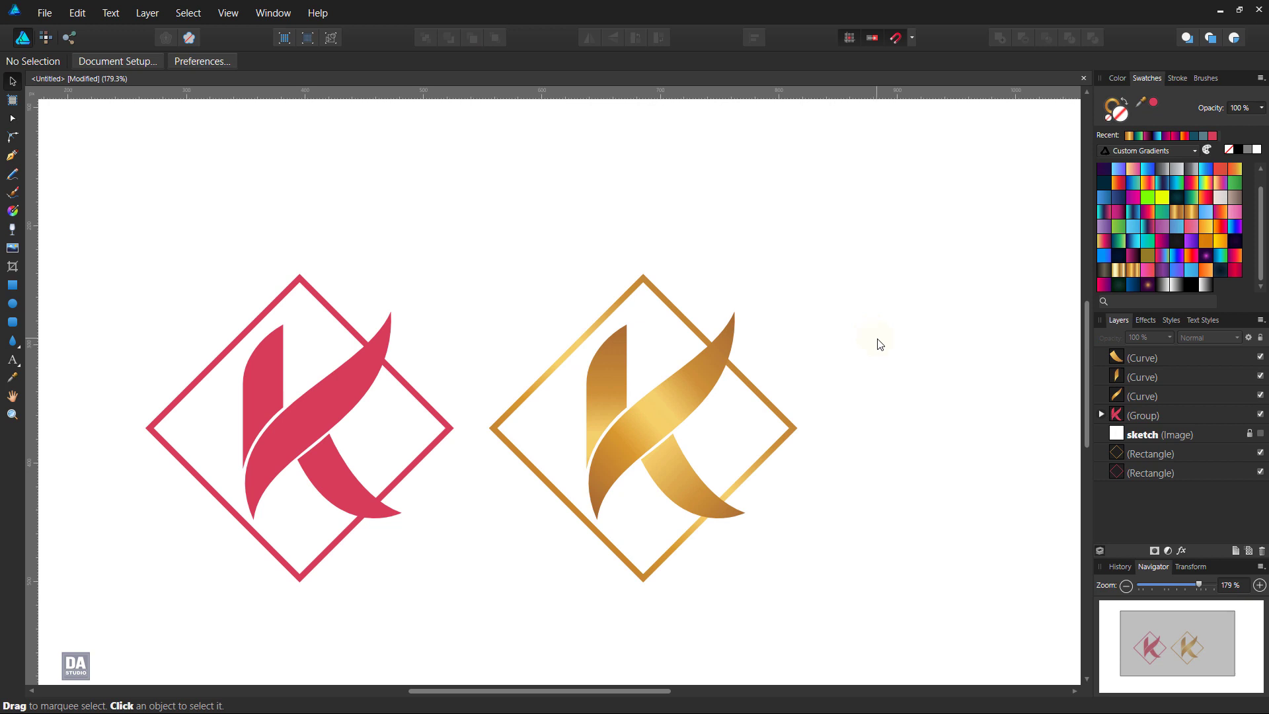
pyautogui.click(752, 386)
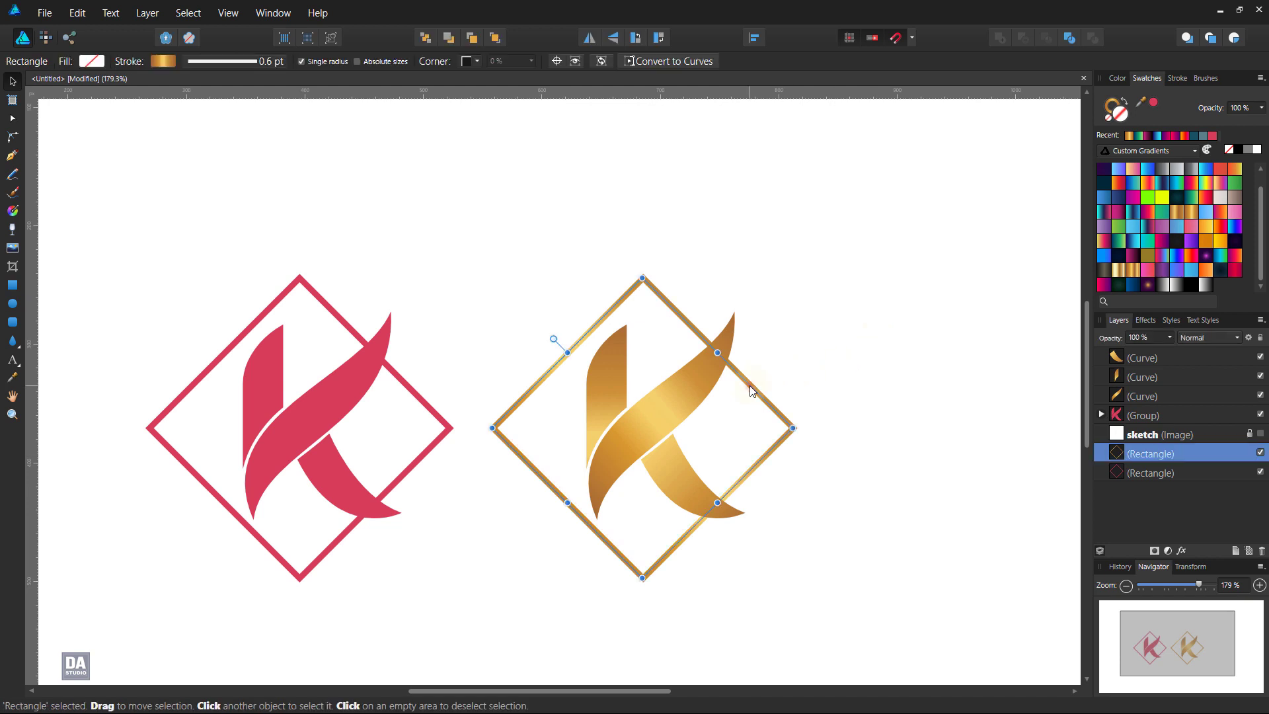
pyautogui.scroll(3, 699, 380)
pyautogui.scroll(1, 712, 366)
# Draw a closed white-filled Pen shape where the K's upper arm crosses the diamond outline.
pyautogui.click(712, 365)
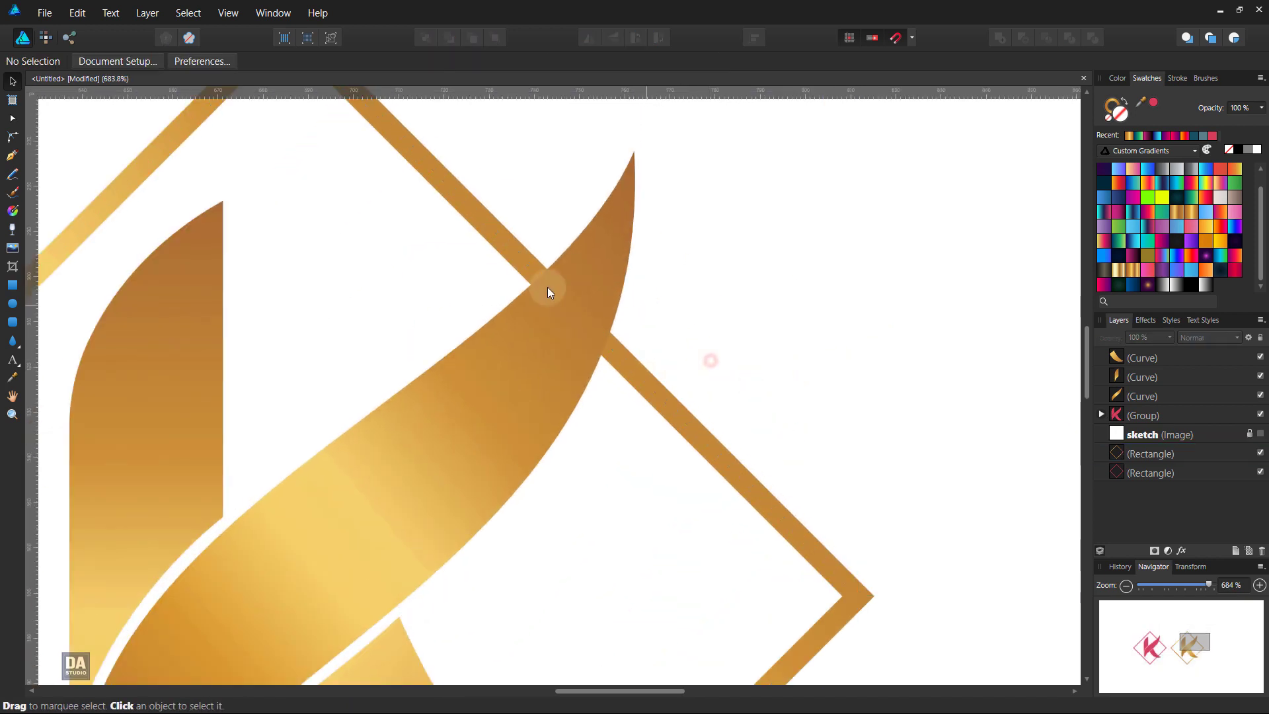
pyautogui.click(12, 155)
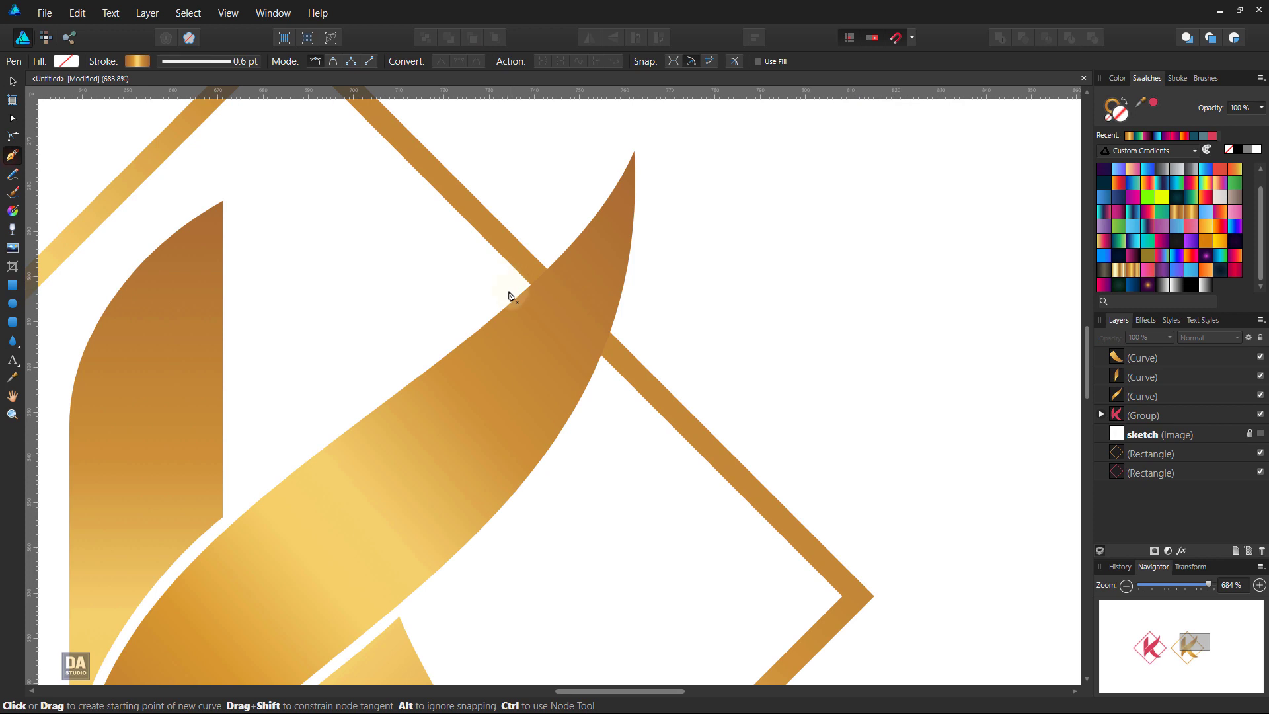
pyautogui.click(509, 290)
pyautogui.moveTo(557, 240); pyautogui.dragTo(593, 181)
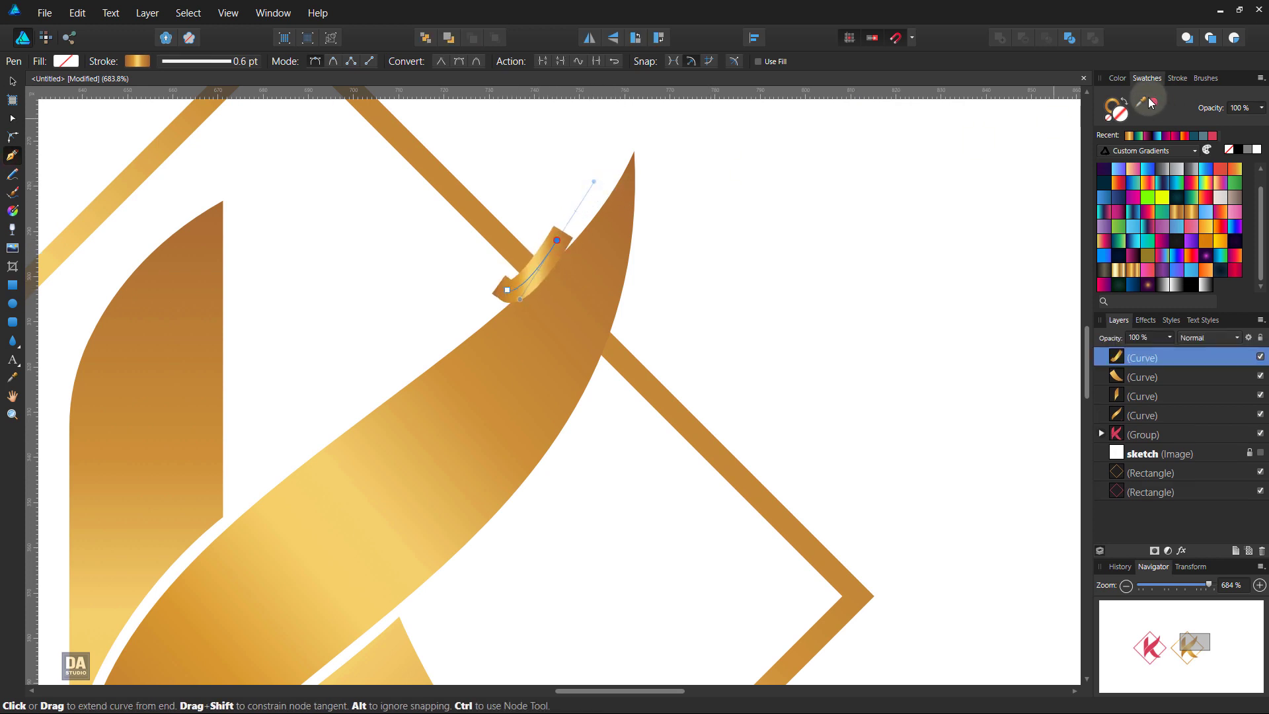
pyautogui.click(1125, 100)
pyautogui.click(1256, 150)
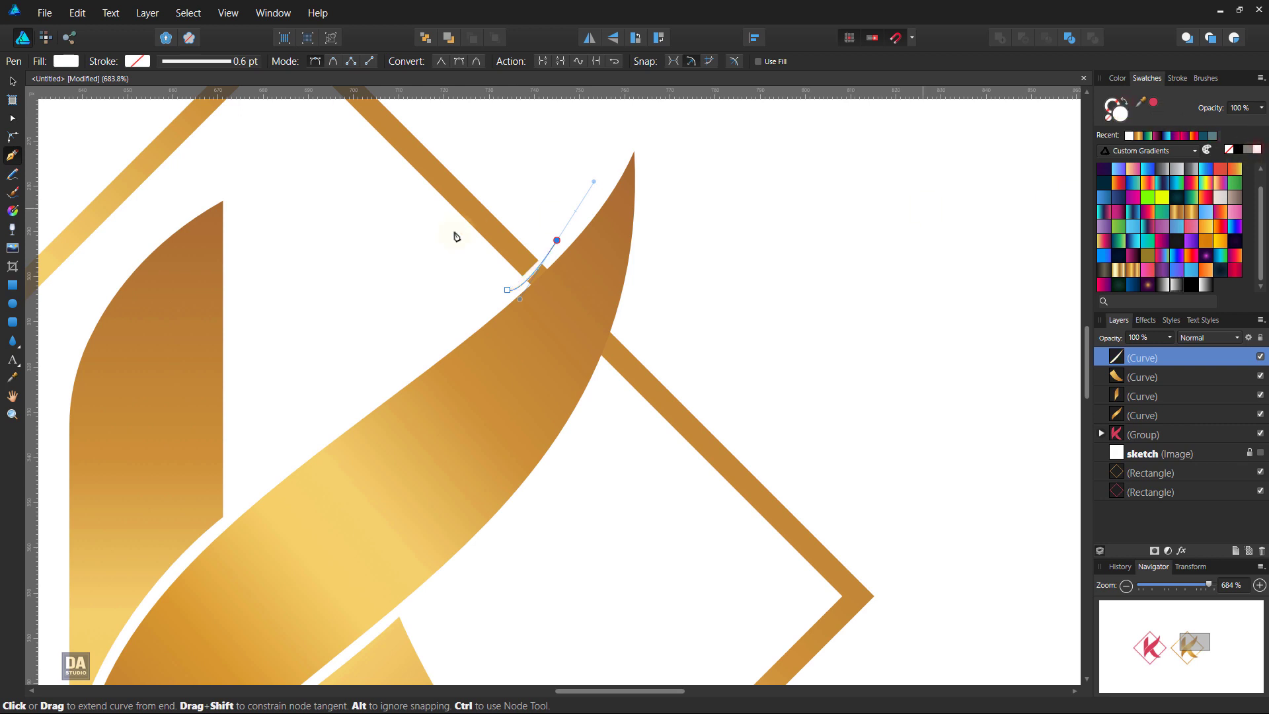
pyautogui.moveTo(558, 240); pyautogui.dragTo(570, 227)
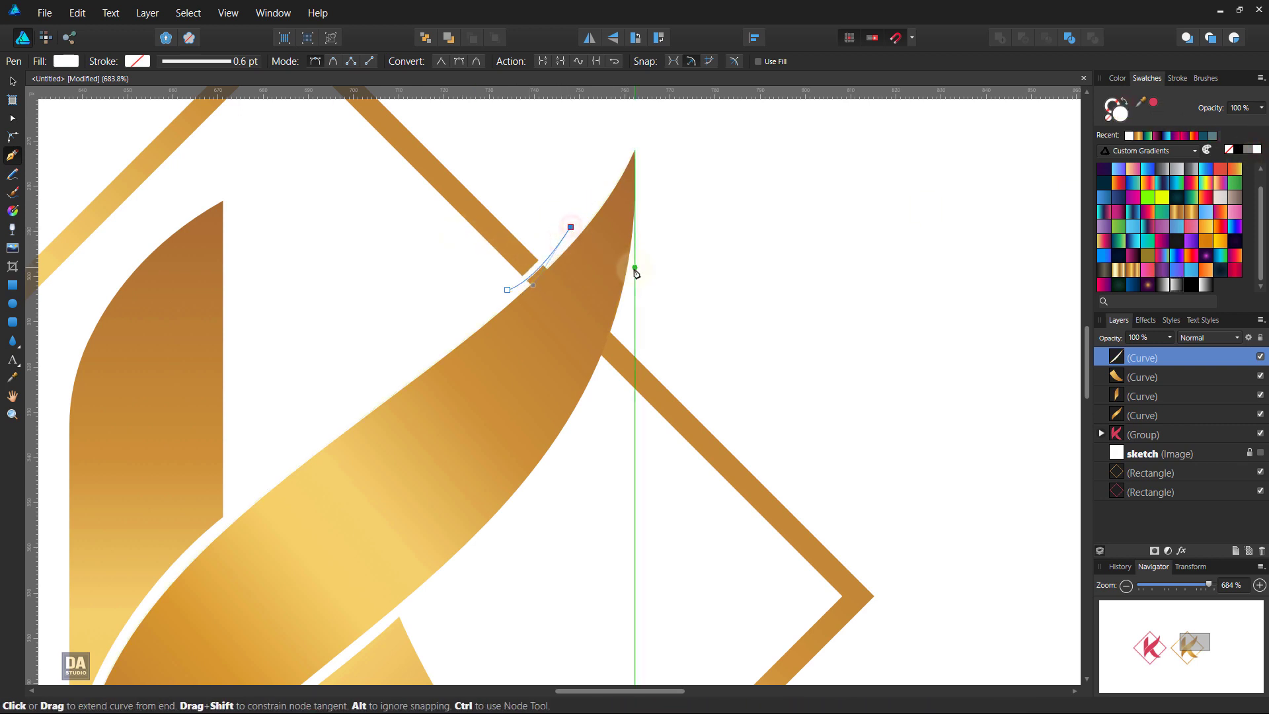
pyautogui.click(635, 267)
pyautogui.moveTo(593, 389); pyautogui.dragTo(551, 460)
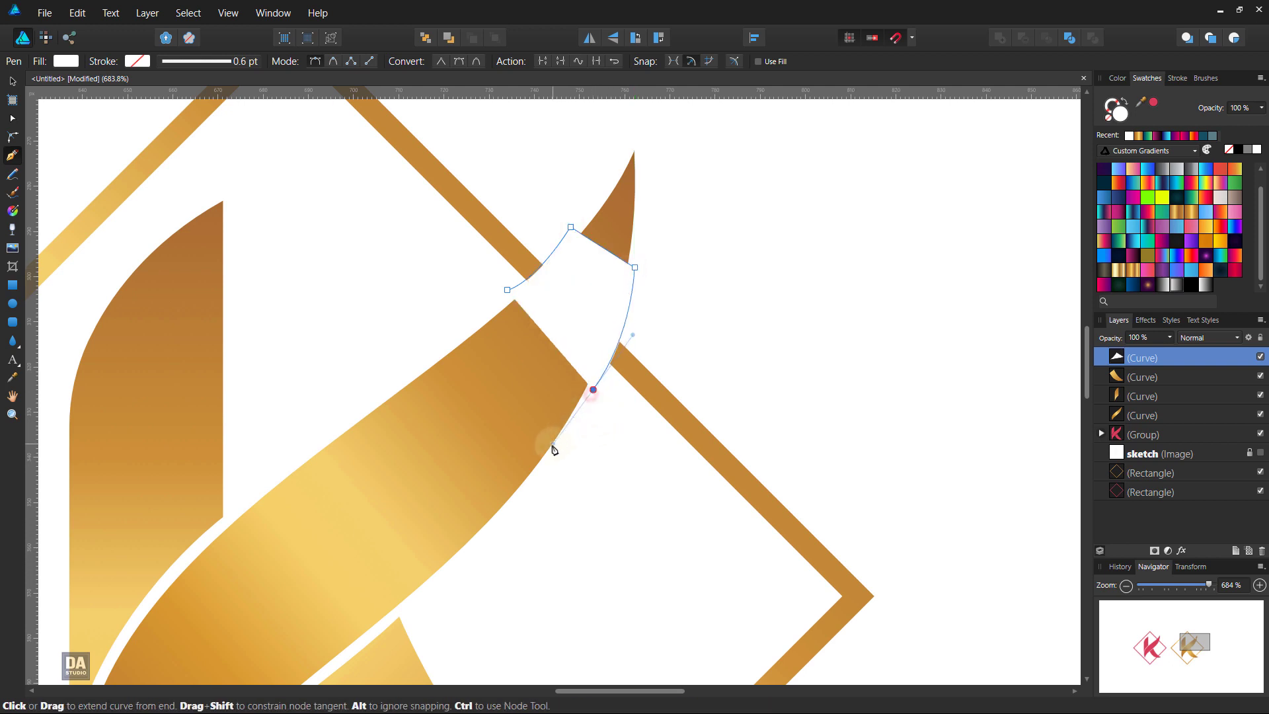
pyautogui.click(593, 390)
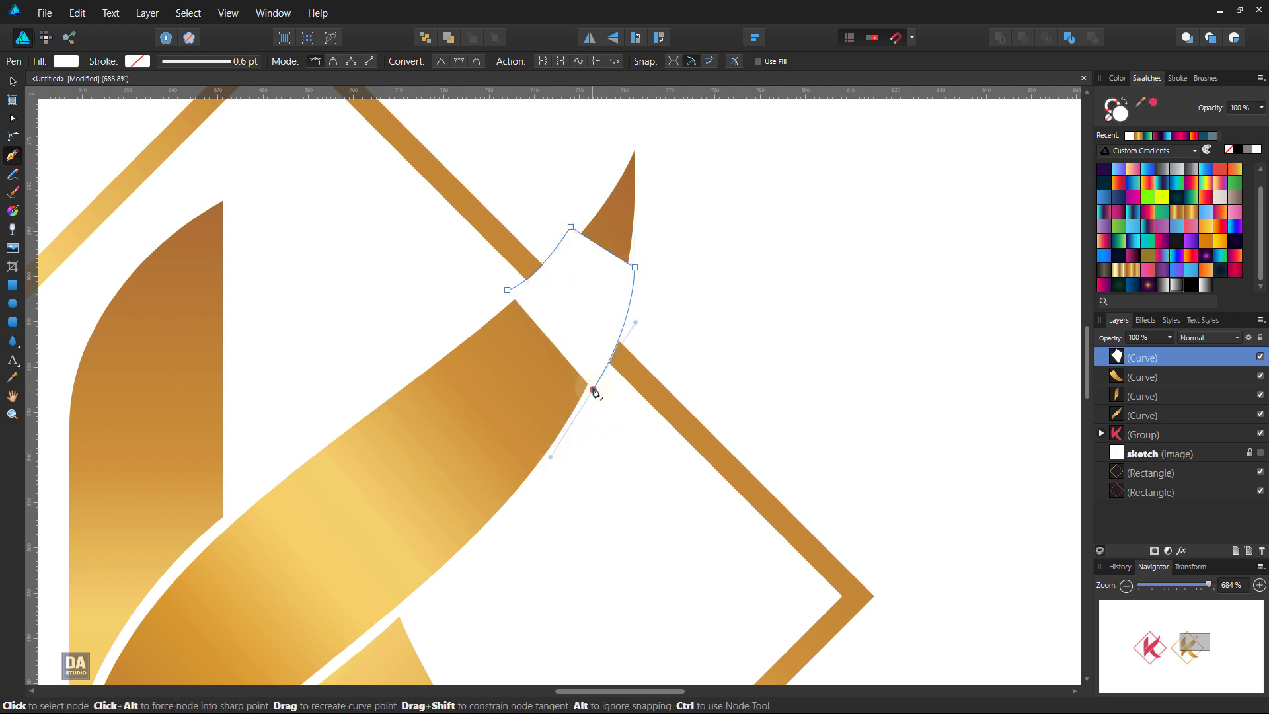
pyautogui.click(508, 293)
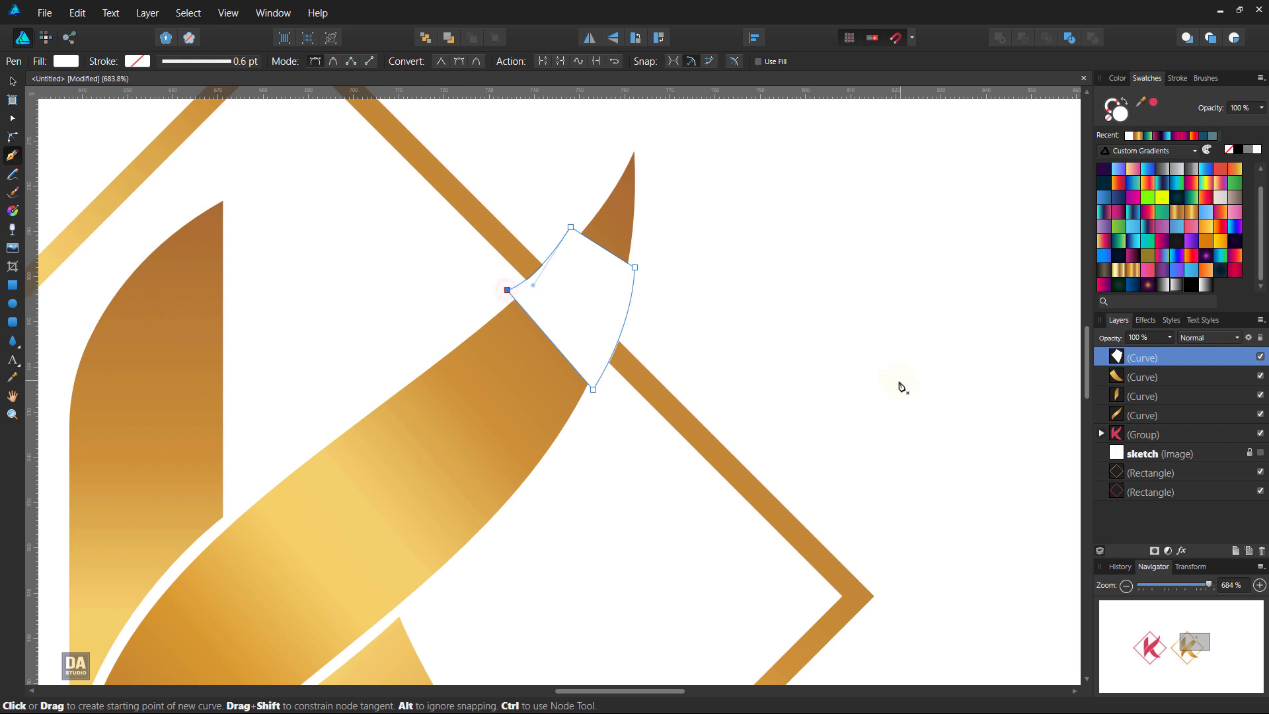
# Send the white shape behind the gold arm and reshape its corner and top edge.
pyautogui.press('ctrl')
pyautogui.hotkey('ctrl', '[')
pyautogui.hotkey('ctrl', '[')
pyautogui.hotkey('ctrl', '[')
pyautogui.hotkey('ctrl', '[')
pyautogui.hotkey('ctrl', '[')
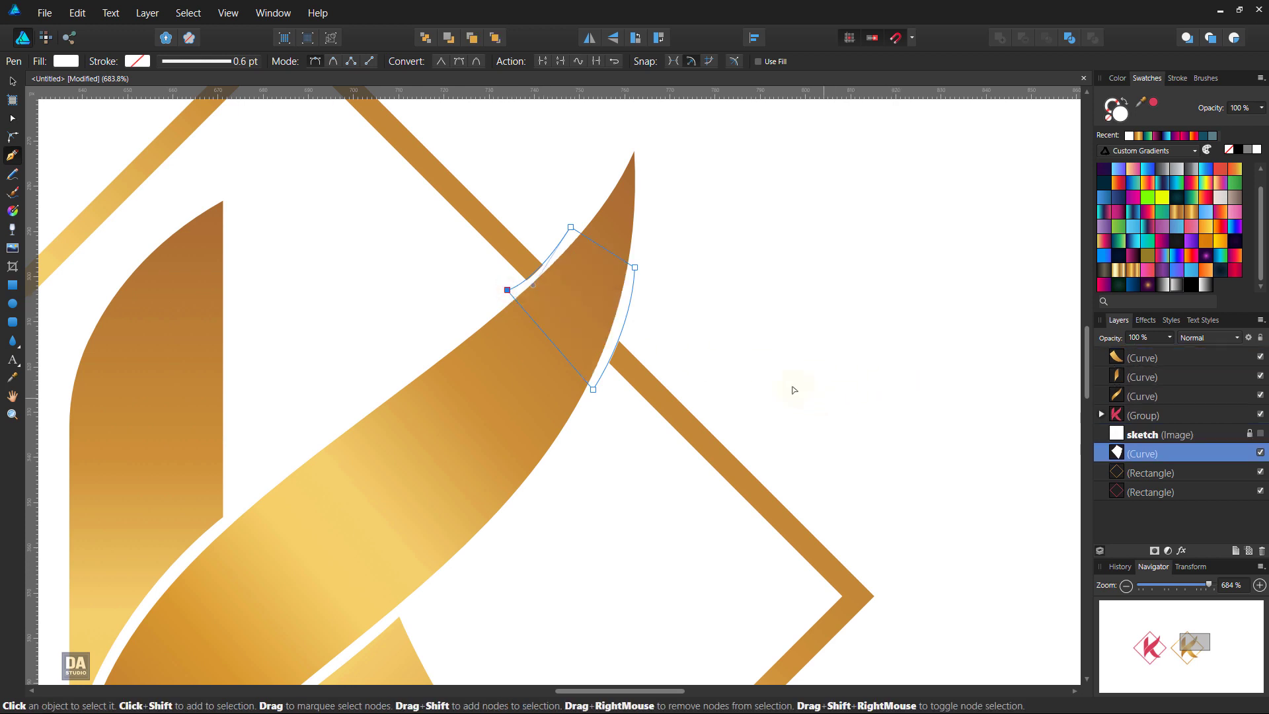
pyautogui.click(635, 267)
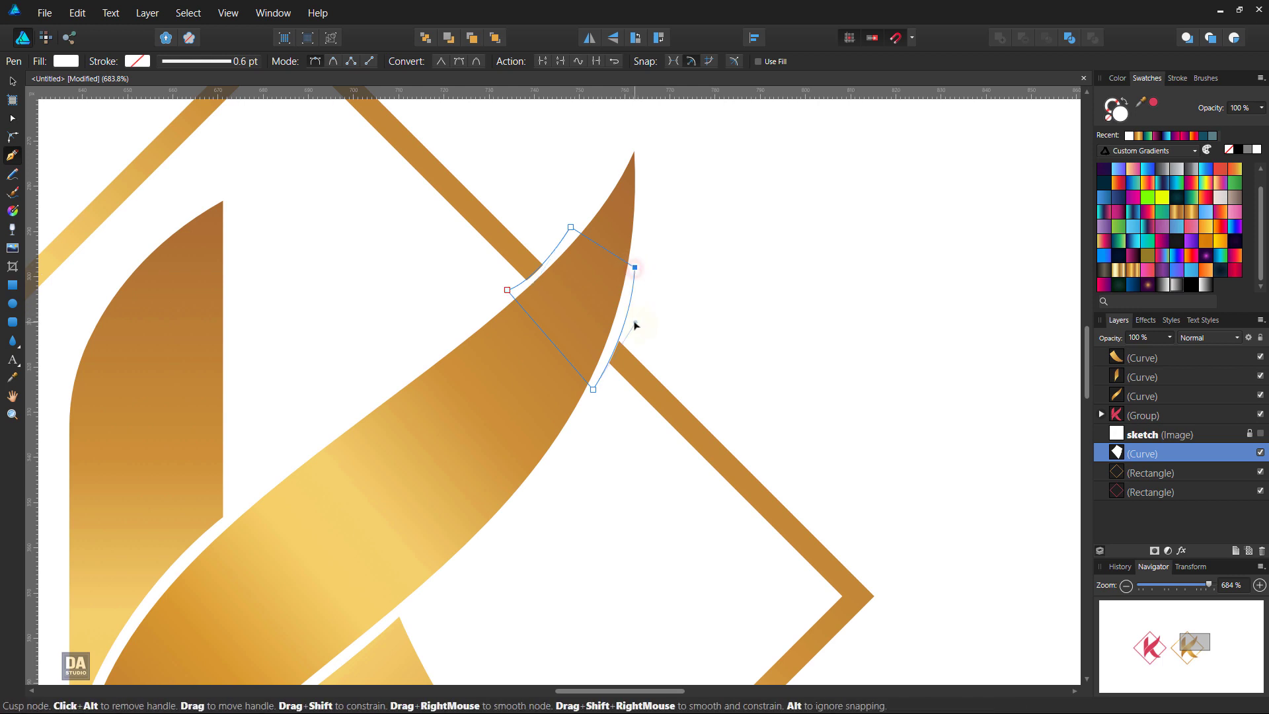
pyautogui.moveTo(634, 320); pyautogui.dragTo(628, 319)
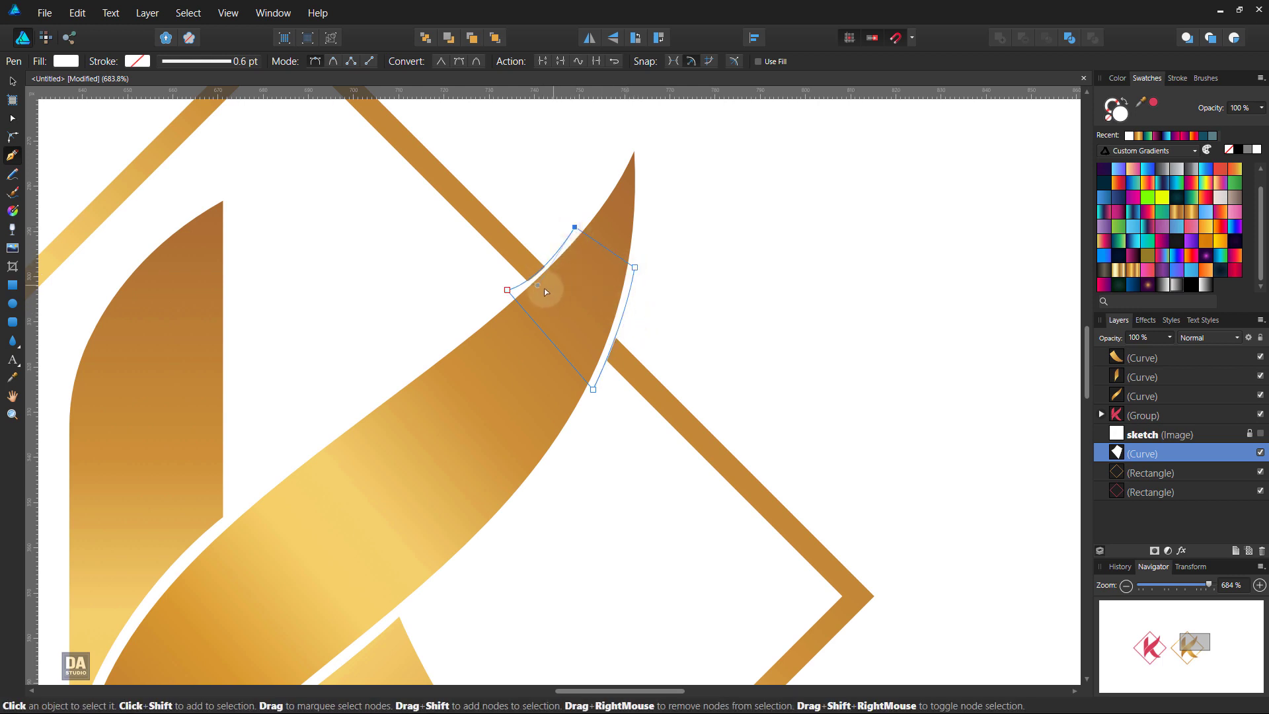
pyautogui.moveTo(537, 285); pyautogui.dragTo(530, 282)
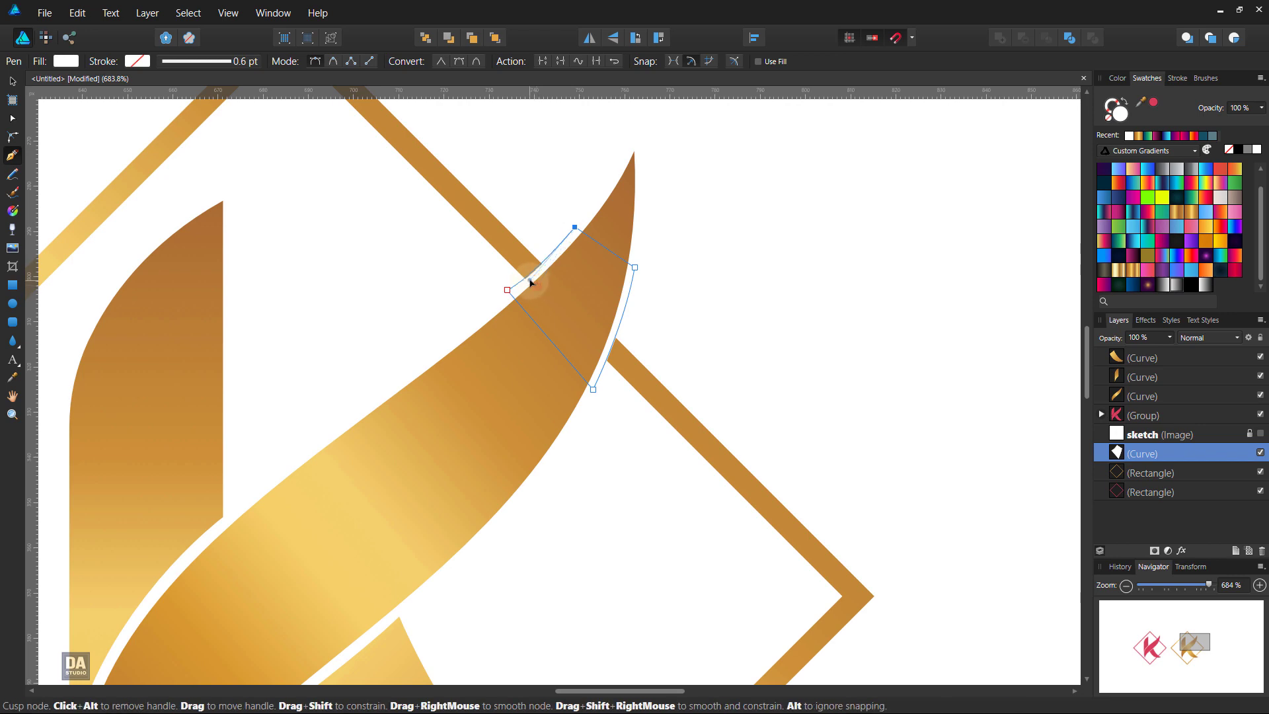
pyautogui.click(712, 322)
pyautogui.scroll(-5, 712, 322)
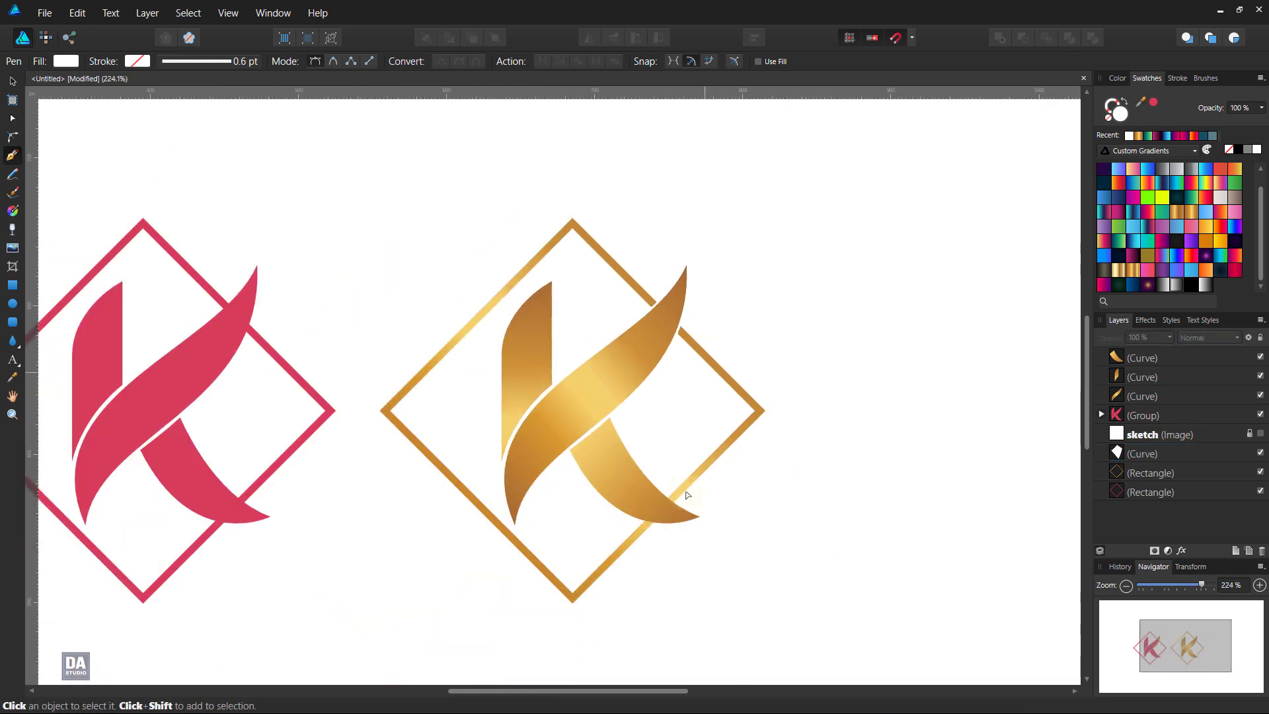
# Draw a closed Pen shape where the K's lower leg crosses the diamond outline.
pyautogui.scroll(5, 665, 513)
pyautogui.moveTo(709, 583); pyautogui.dragTo(680, 488)
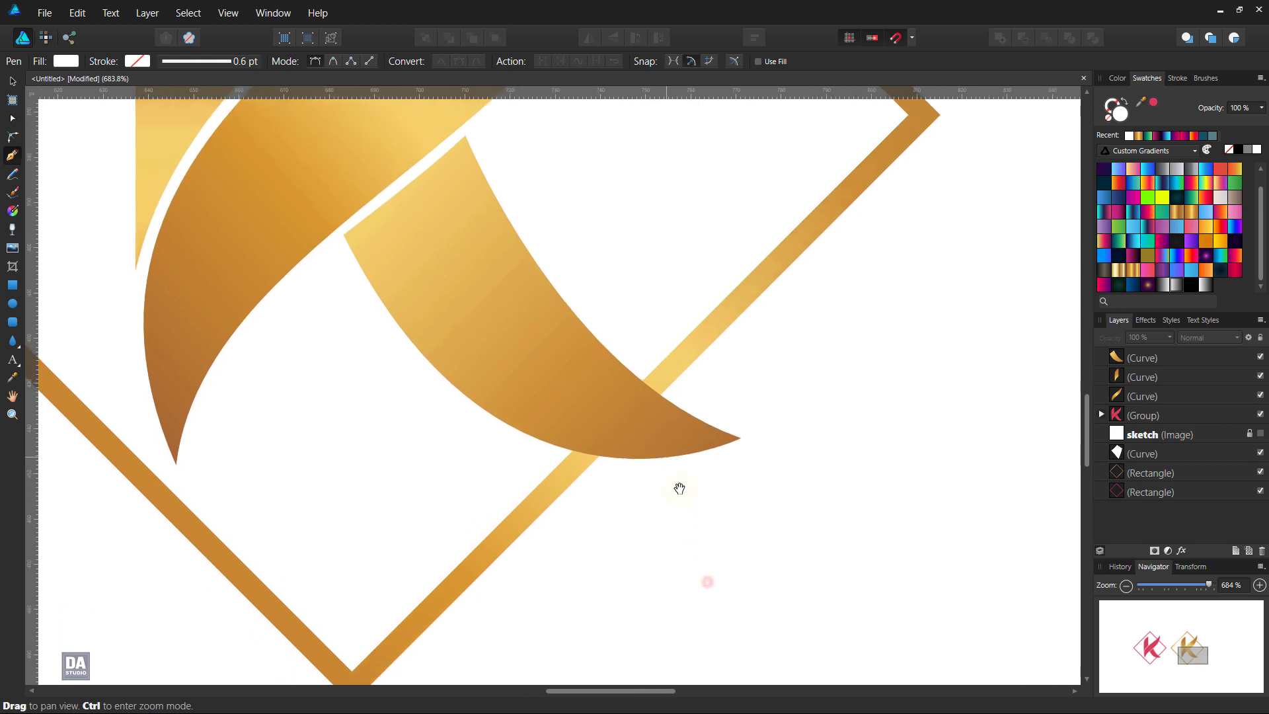
pyautogui.scroll(4, 635, 362)
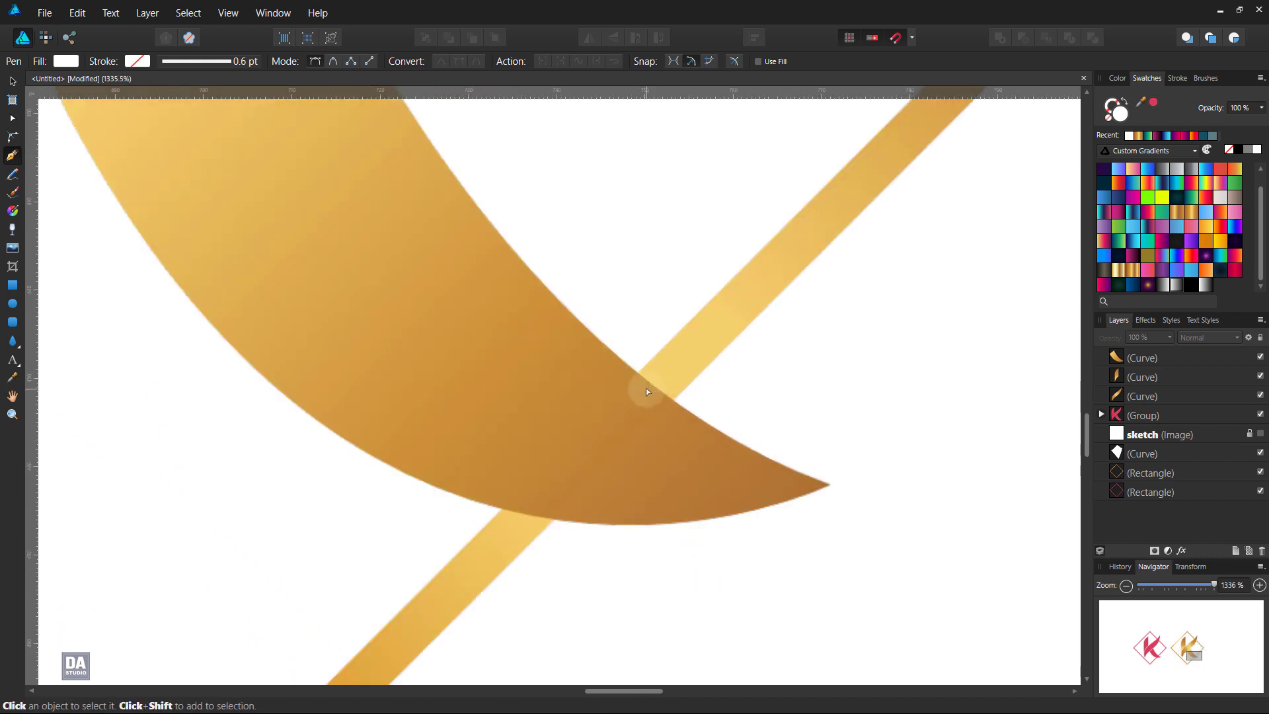
pyautogui.click(622, 320)
pyautogui.moveTo(766, 430); pyautogui.dragTo(856, 472)
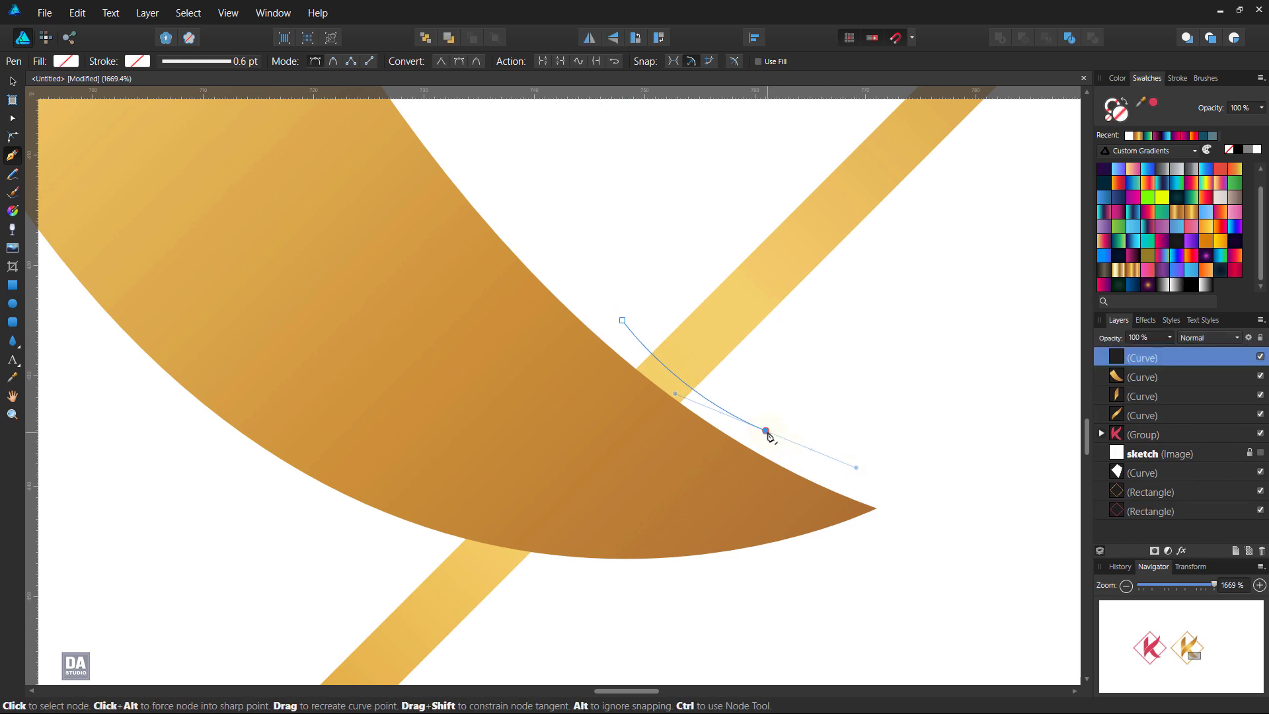
pyautogui.click(589, 574)
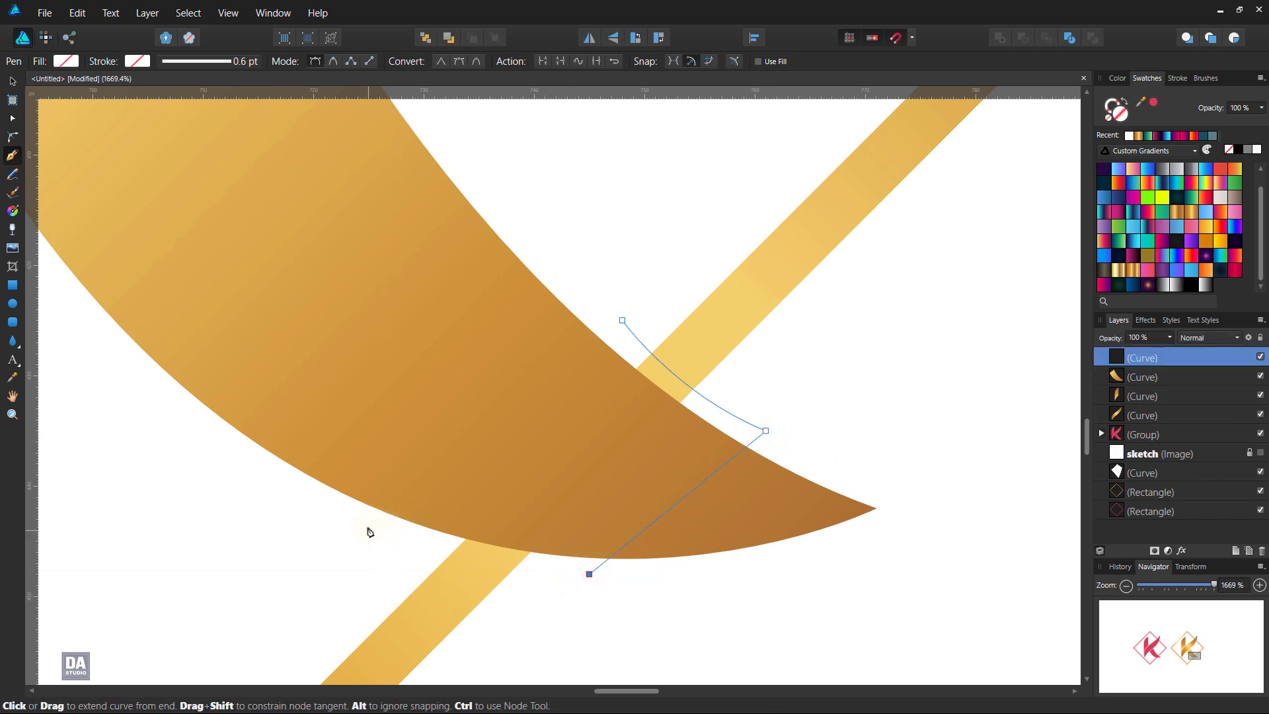
pyautogui.moveTo(370, 532); pyautogui.dragTo(240, 480)
pyautogui.moveTo(368, 530); pyautogui.dragTo(380, 531)
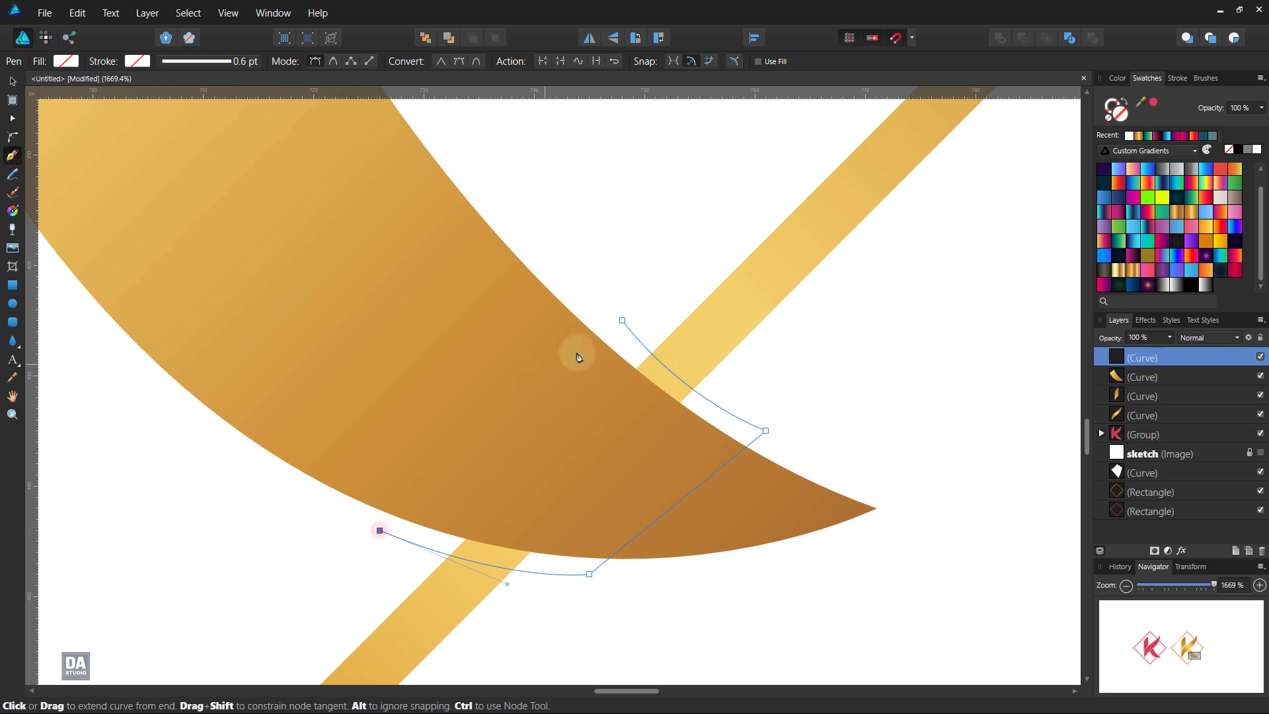
pyautogui.click(622, 320)
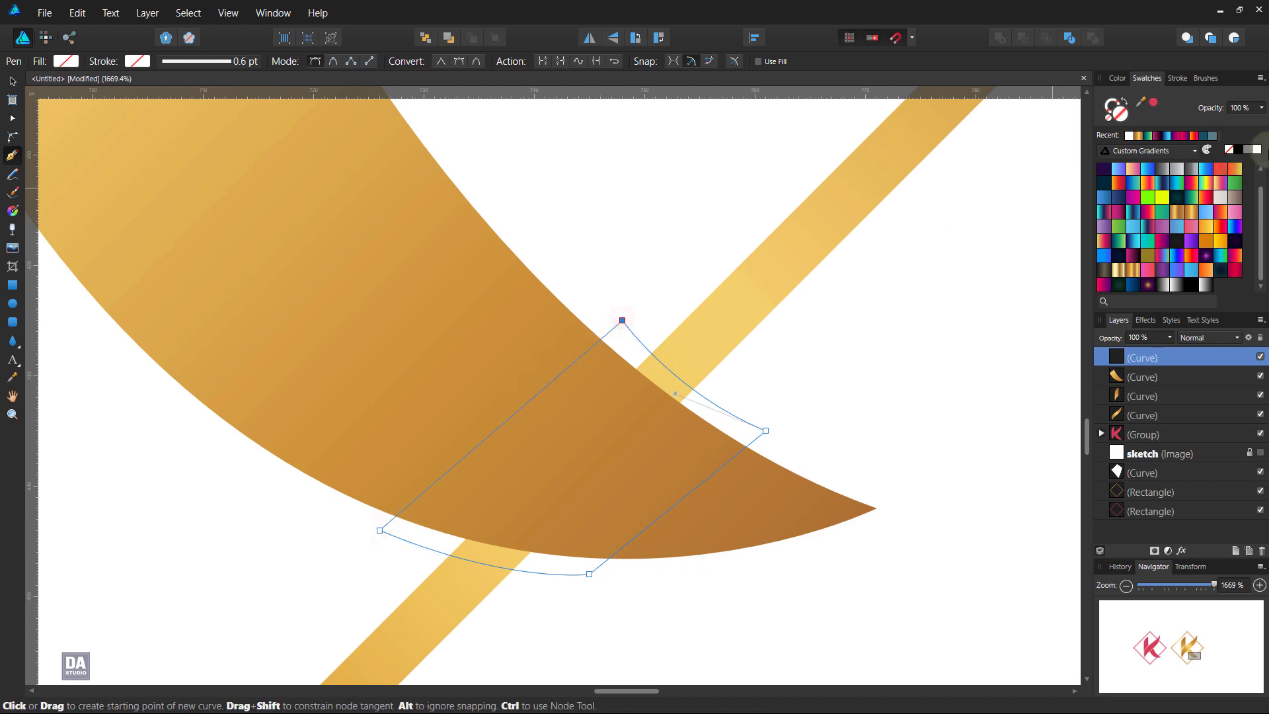
# Fill the cover shape white and send it behind the gold leg.
pyautogui.click(1262, 152)
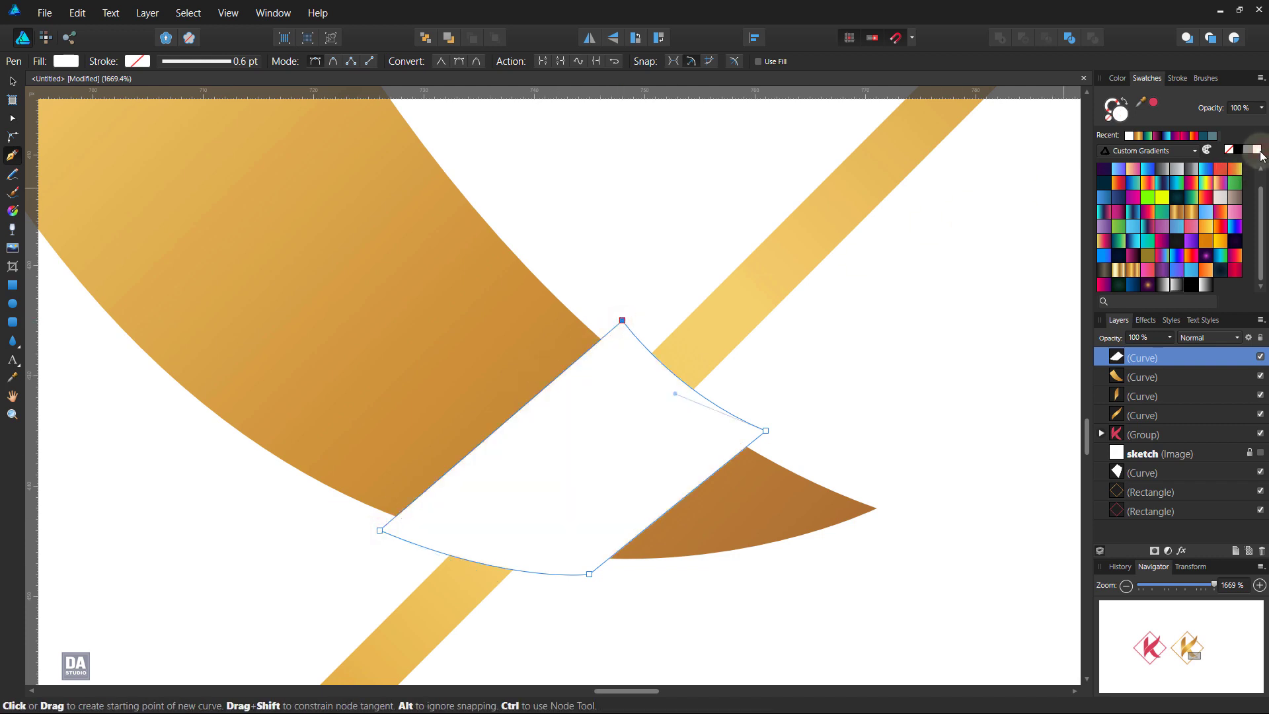
pyautogui.click(696, 490)
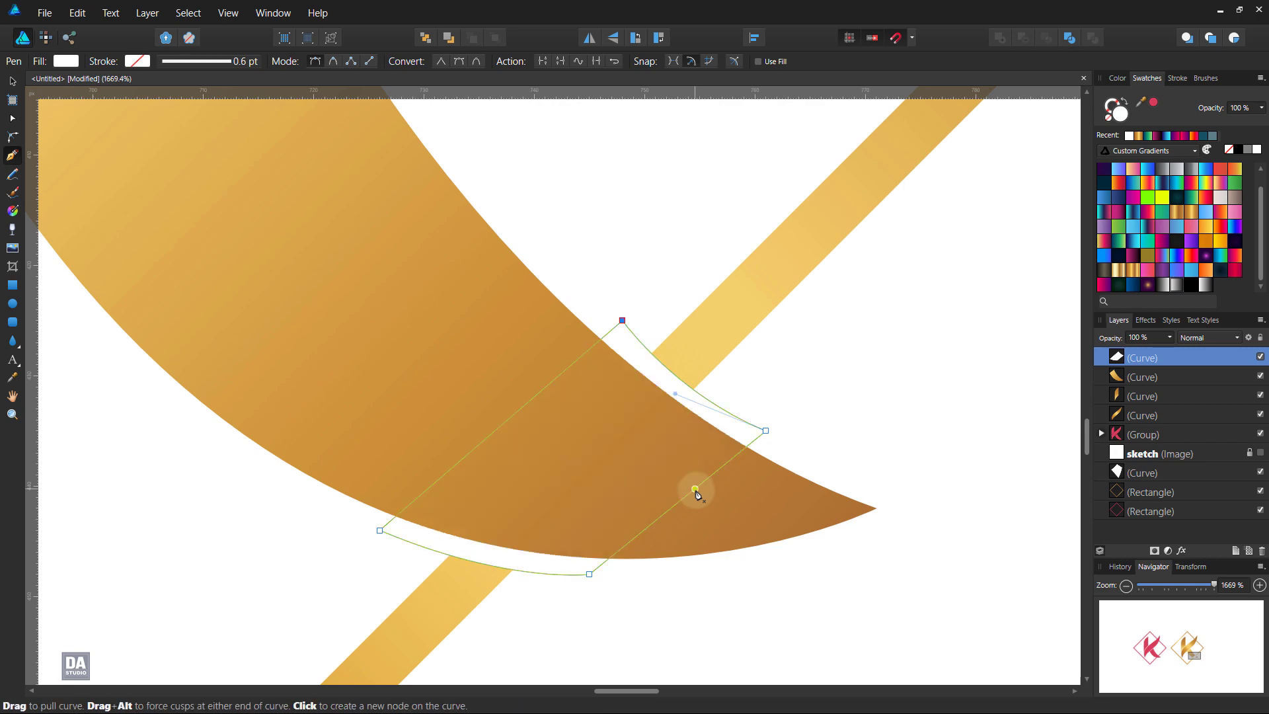
pyautogui.hotkey('ctrl', '[')
pyautogui.hotkey('ctrl', '[')
pyautogui.hotkey('ctrl', '[')
pyautogui.hotkey('ctrl', '[')
pyautogui.hotkey('ctrl', '[')
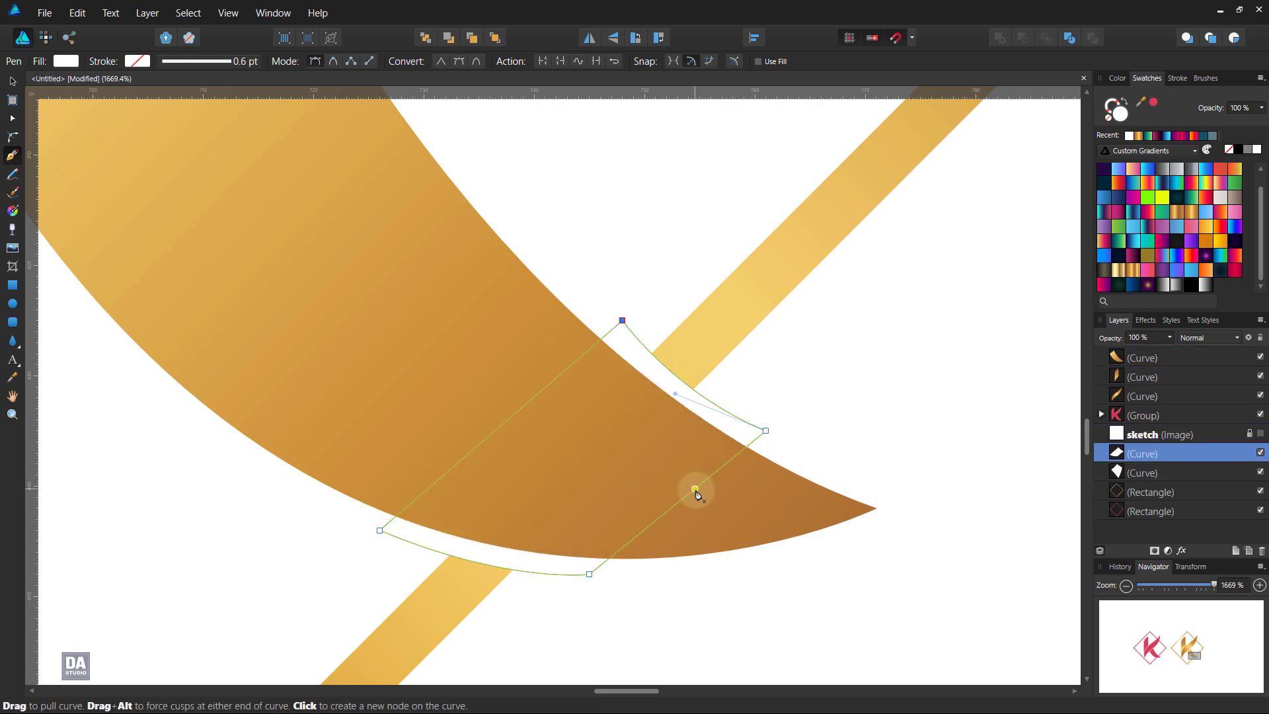
pyautogui.hotkey('ctrl', 'd')
pyautogui.scroll(-6, 821, 429)
pyautogui.scroll(-3, 822, 430)
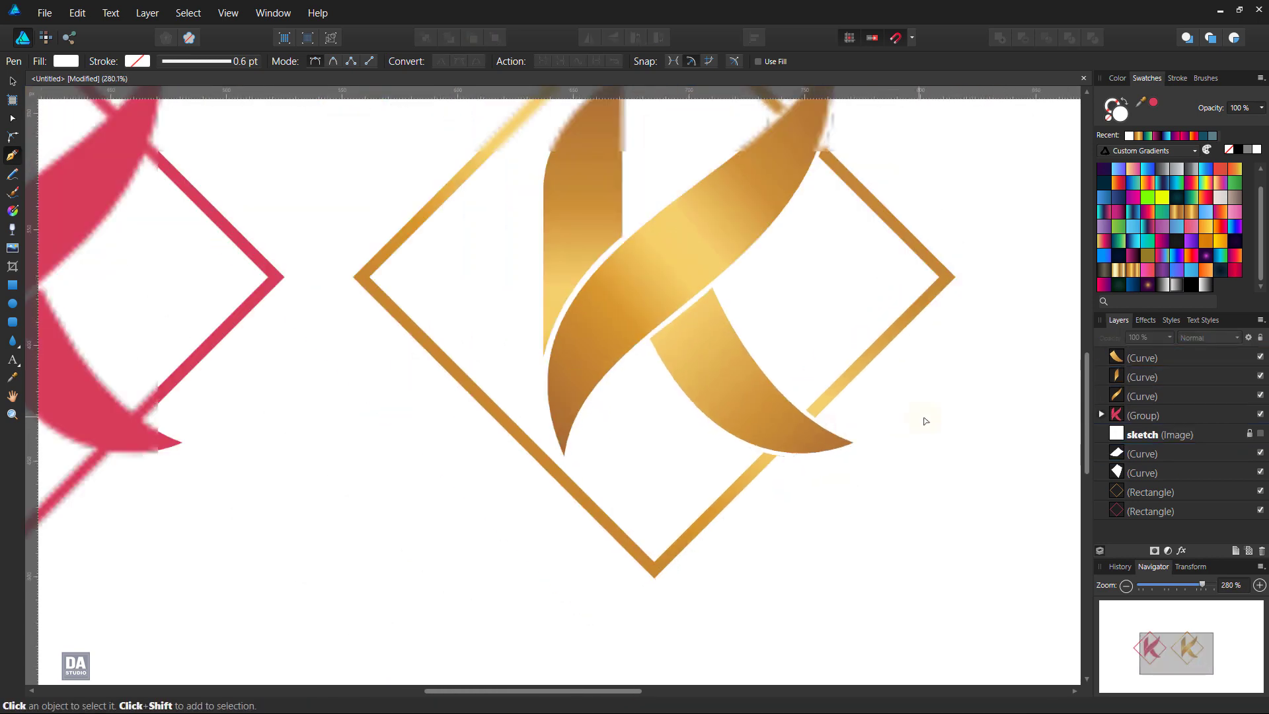
pyautogui.scroll(-1, 925, 421)
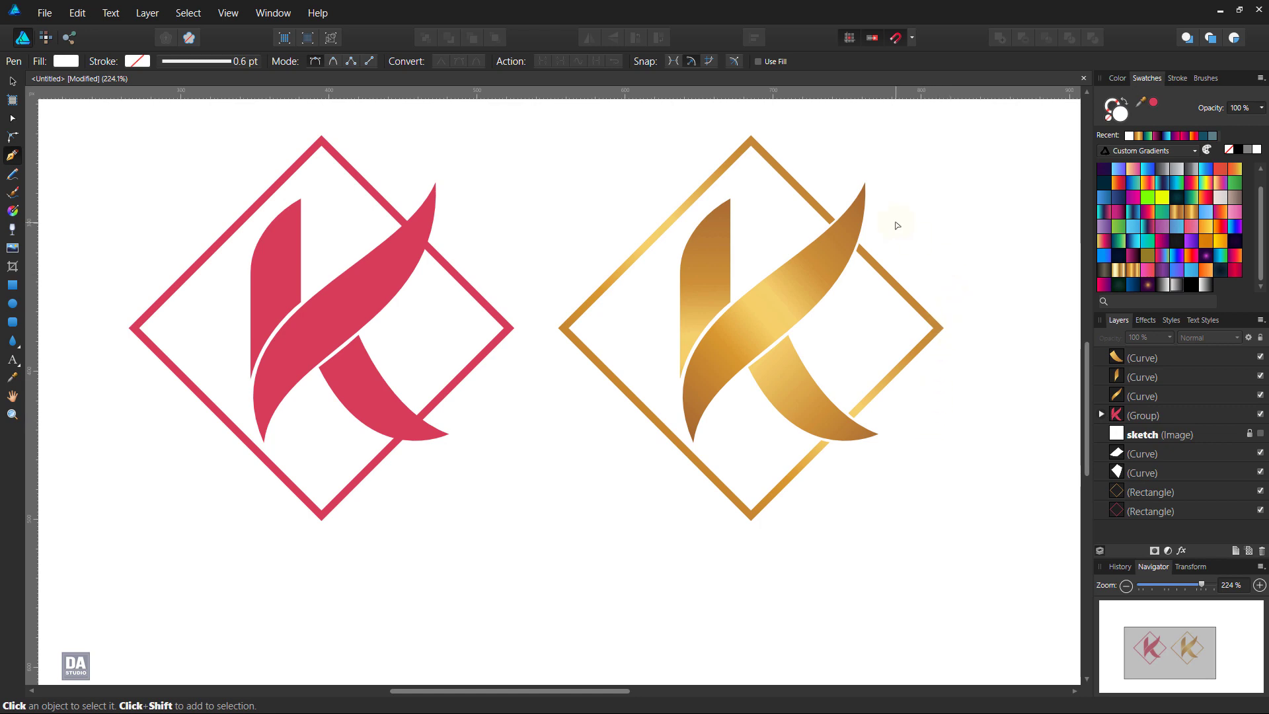
# Drag the white cover shape's left node outward to widen the gap behind the upper arm.
pyautogui.scroll(2, 897, 226)
pyautogui.scroll(6, 859, 244)
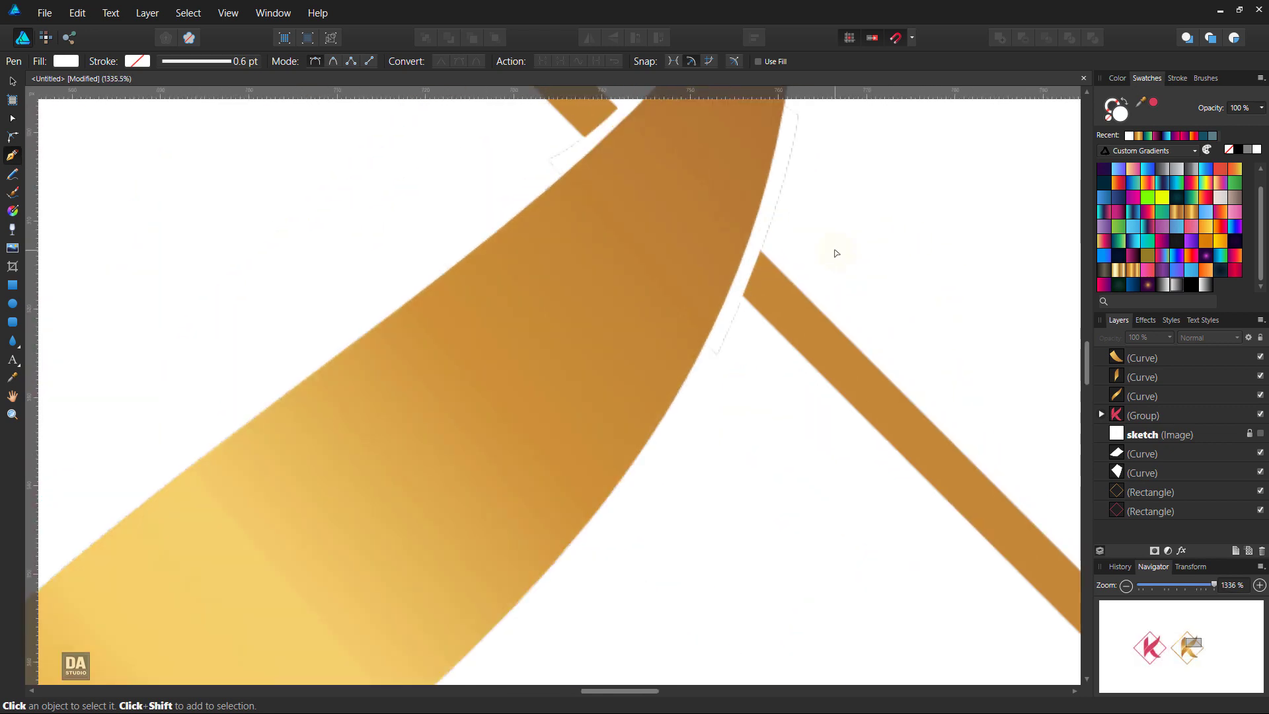
pyautogui.click(759, 244)
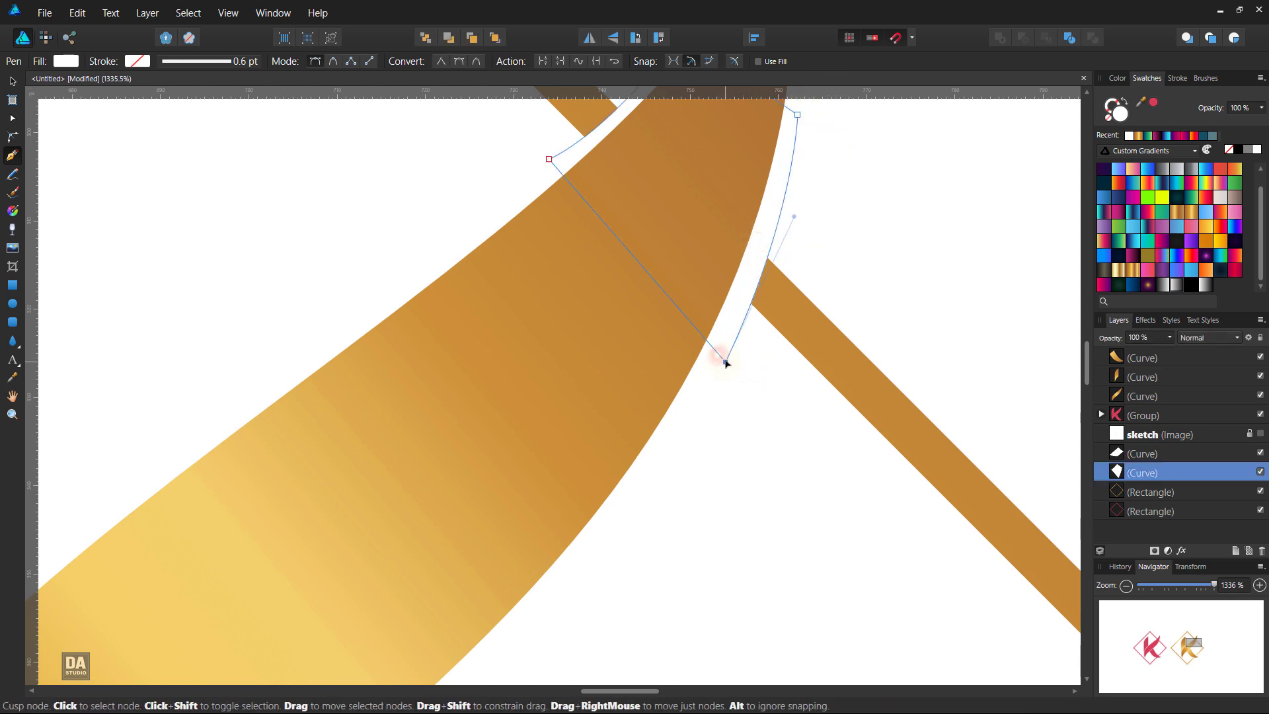
pyautogui.click(700, 232)
pyautogui.scroll(3, 661, 284)
pyautogui.moveTo(620, 340); pyautogui.dragTo(498, 371)
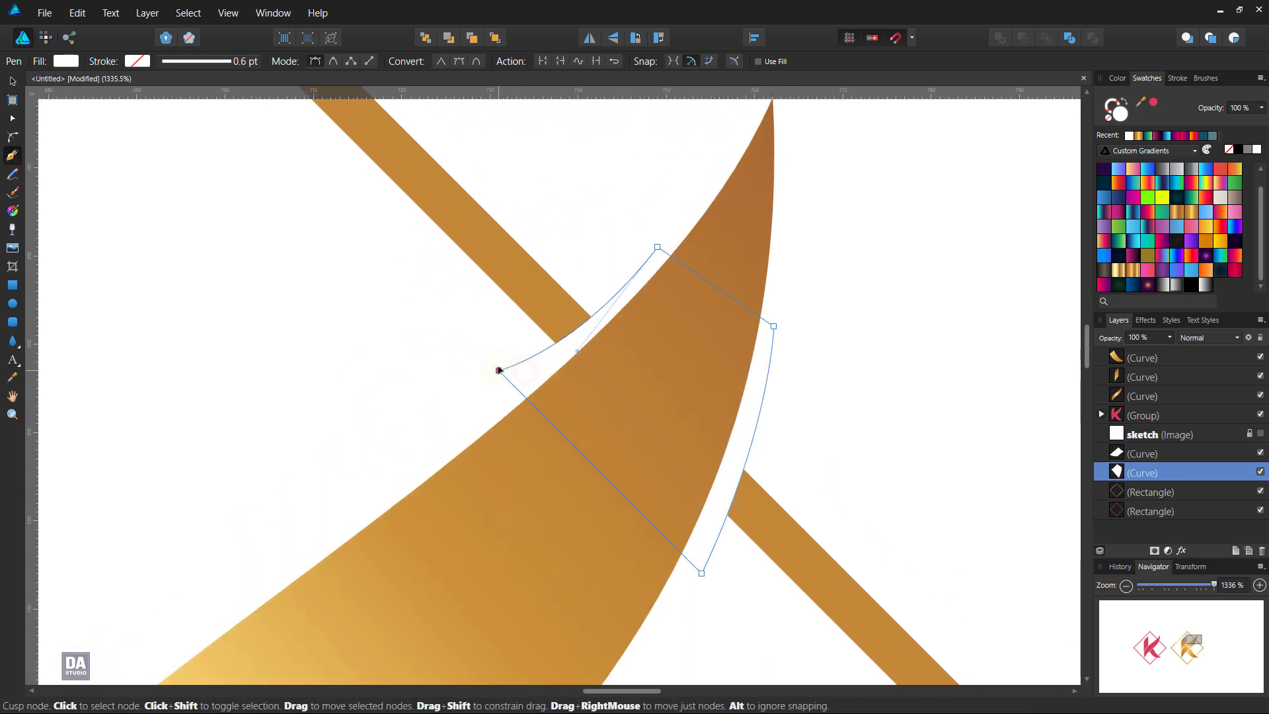
pyautogui.hotkey('ctrl', 'd')
pyautogui.scroll(-8, 860, 445)
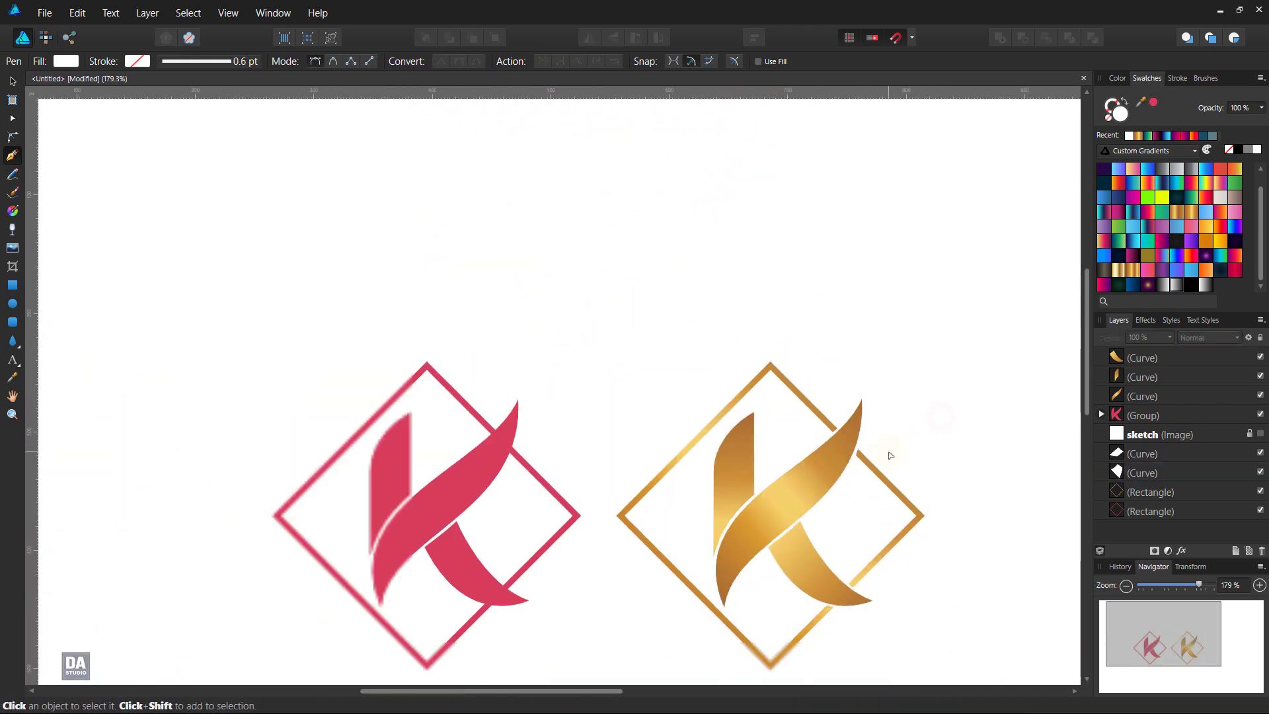
pyautogui.scroll(-2, 929, 507)
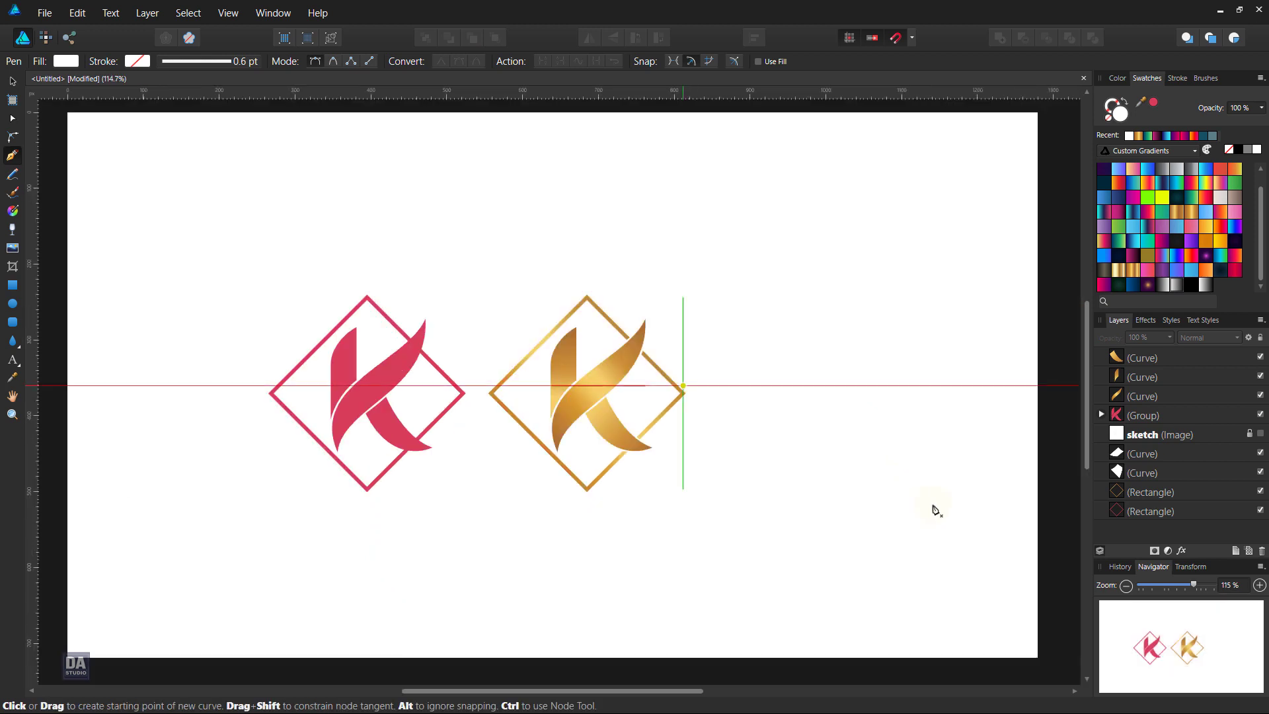
# Duplicate both white gap shapes onto the red K so its diamond gets matching gaps.
pyautogui.press('v')
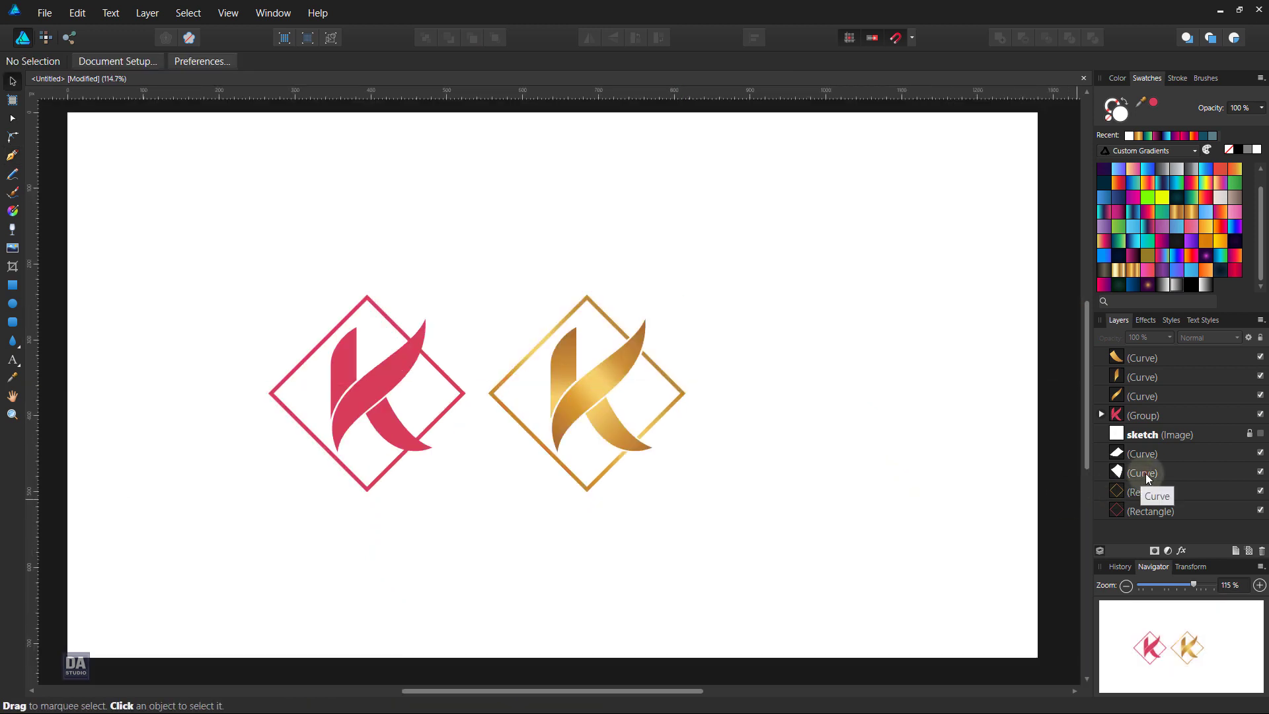
pyautogui.click(1145, 473)
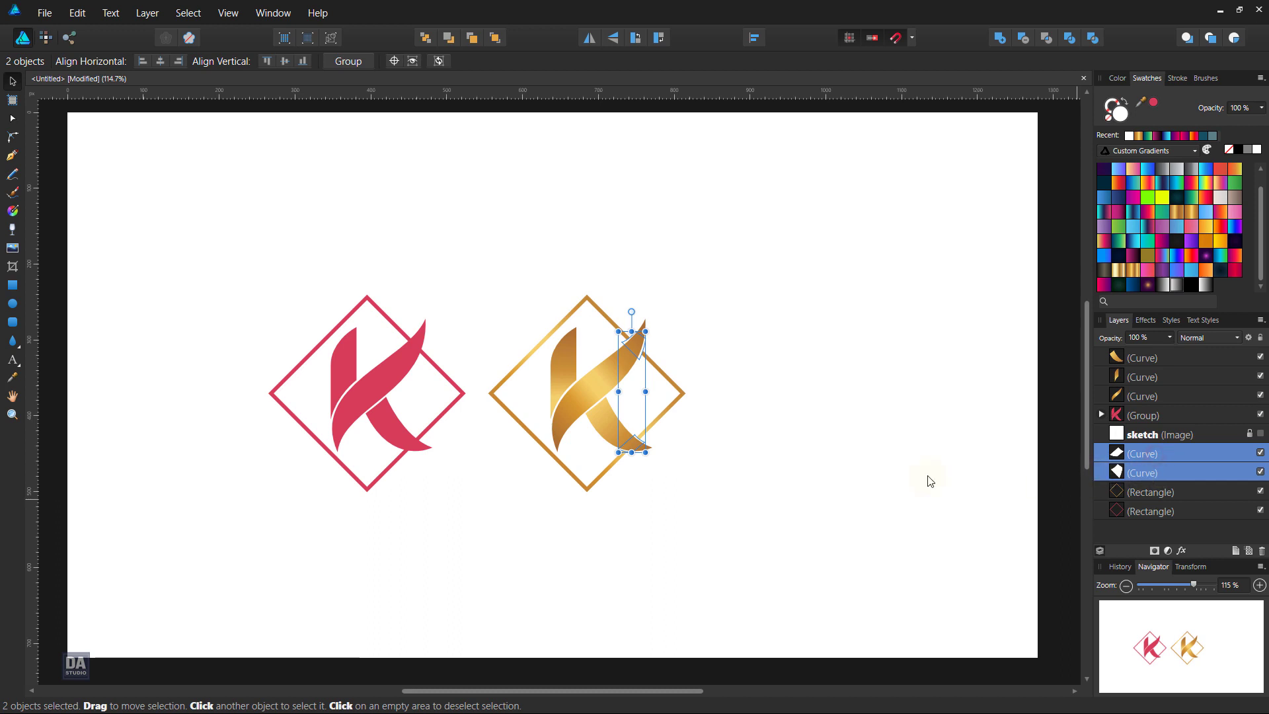
pyautogui.moveTo(640, 444); pyautogui.dragTo(423, 457)
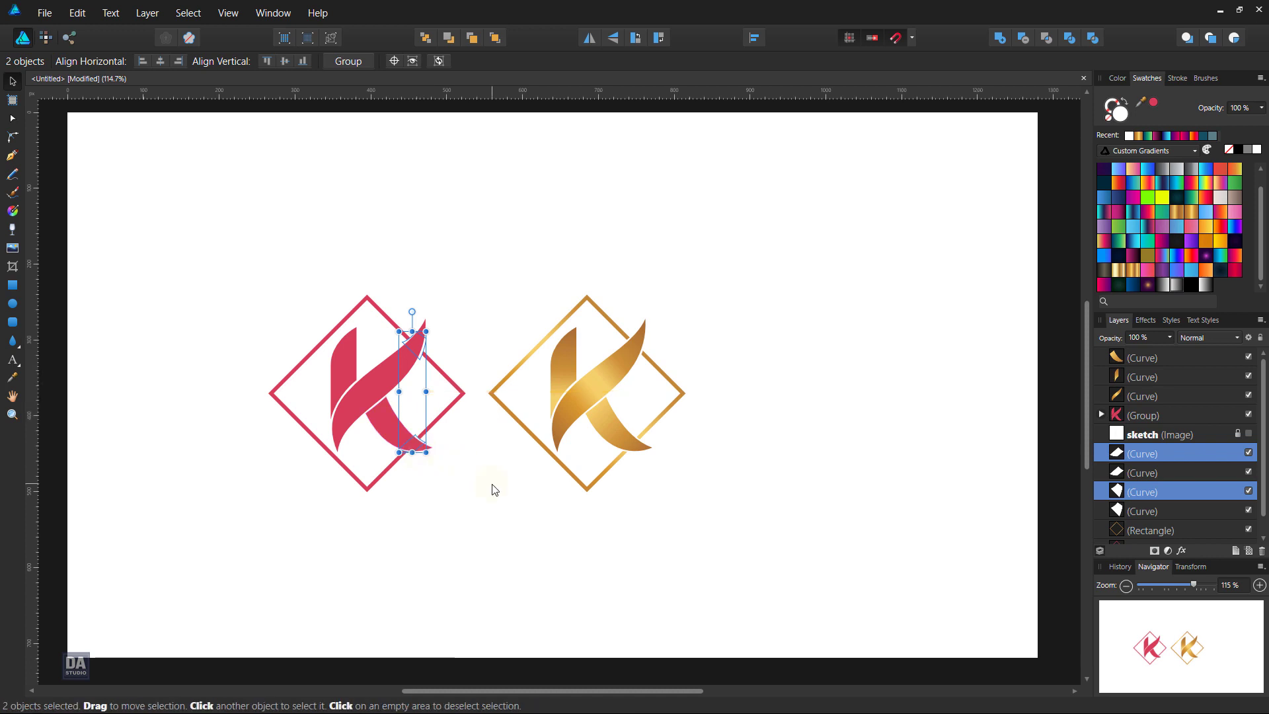
pyautogui.scroll(5, 433, 402)
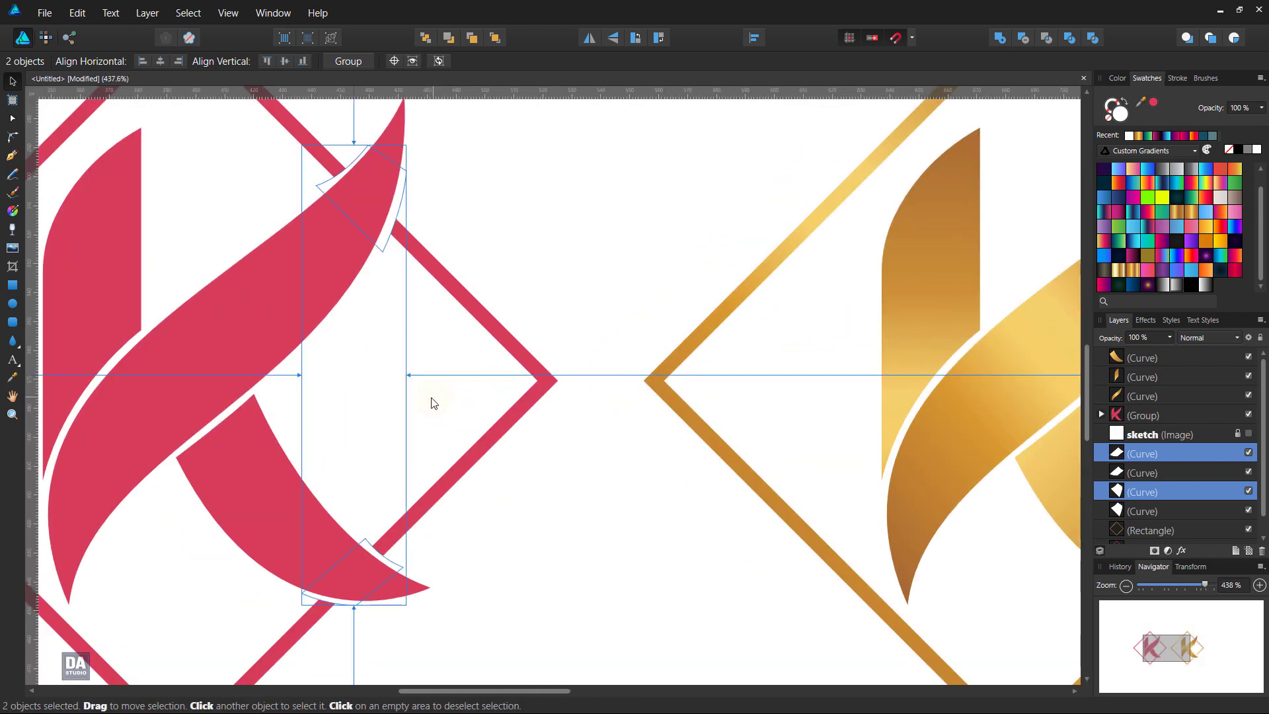
pyautogui.moveTo(433, 402); pyautogui.dragTo(433, 401)
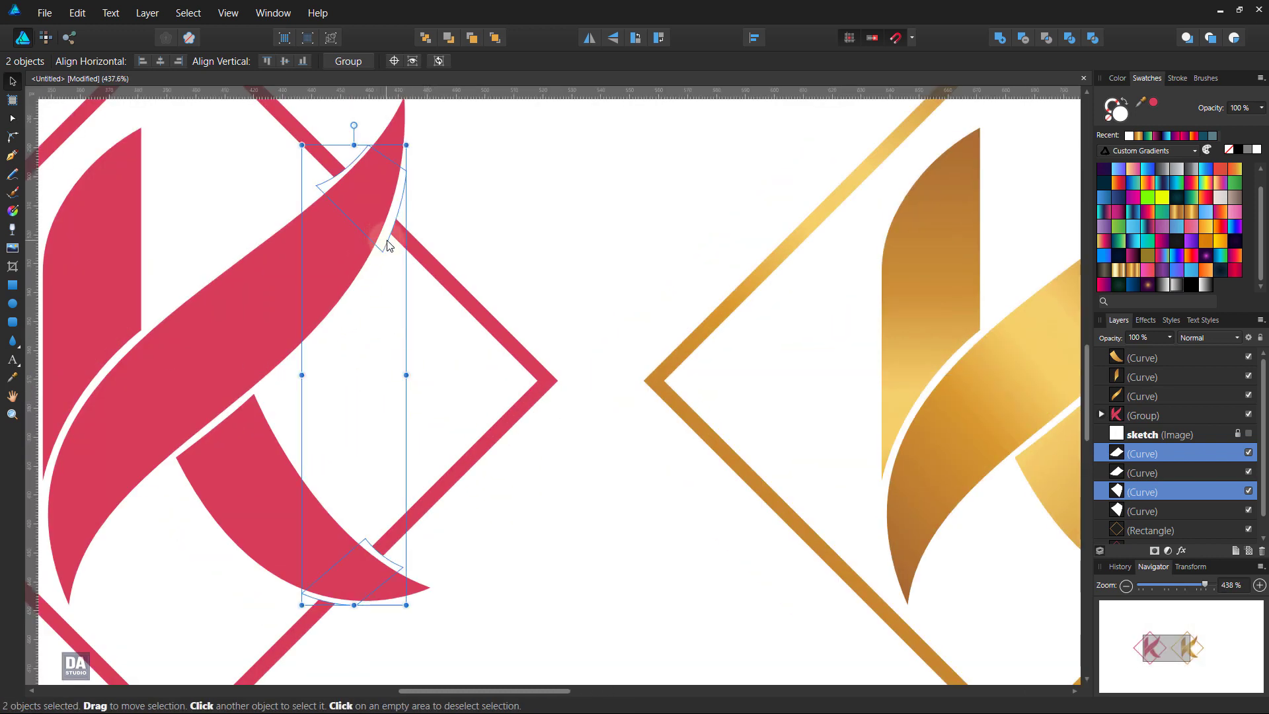
pyautogui.click(606, 479)
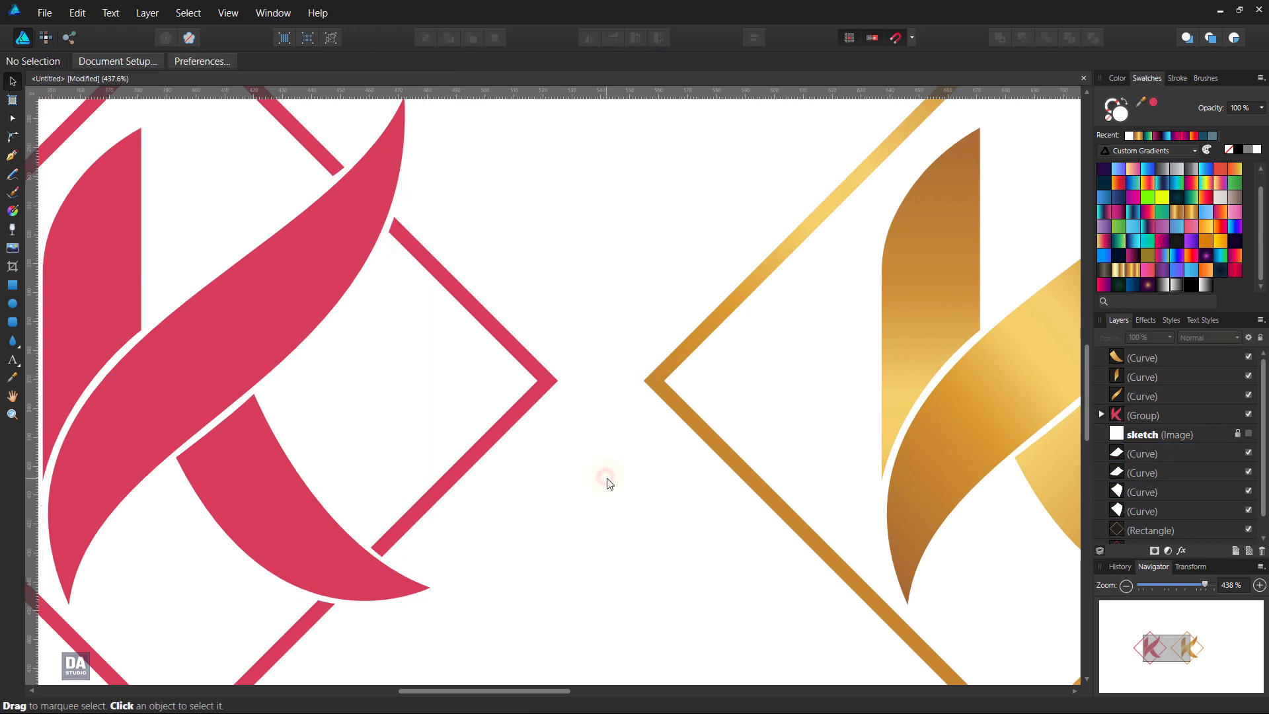
# Group all pieces of the gold logo into a single group.
pyautogui.scroll(-3, 608, 481)
pyautogui.scroll(-1, 608, 481)
pyautogui.scroll(-1, 608, 480)
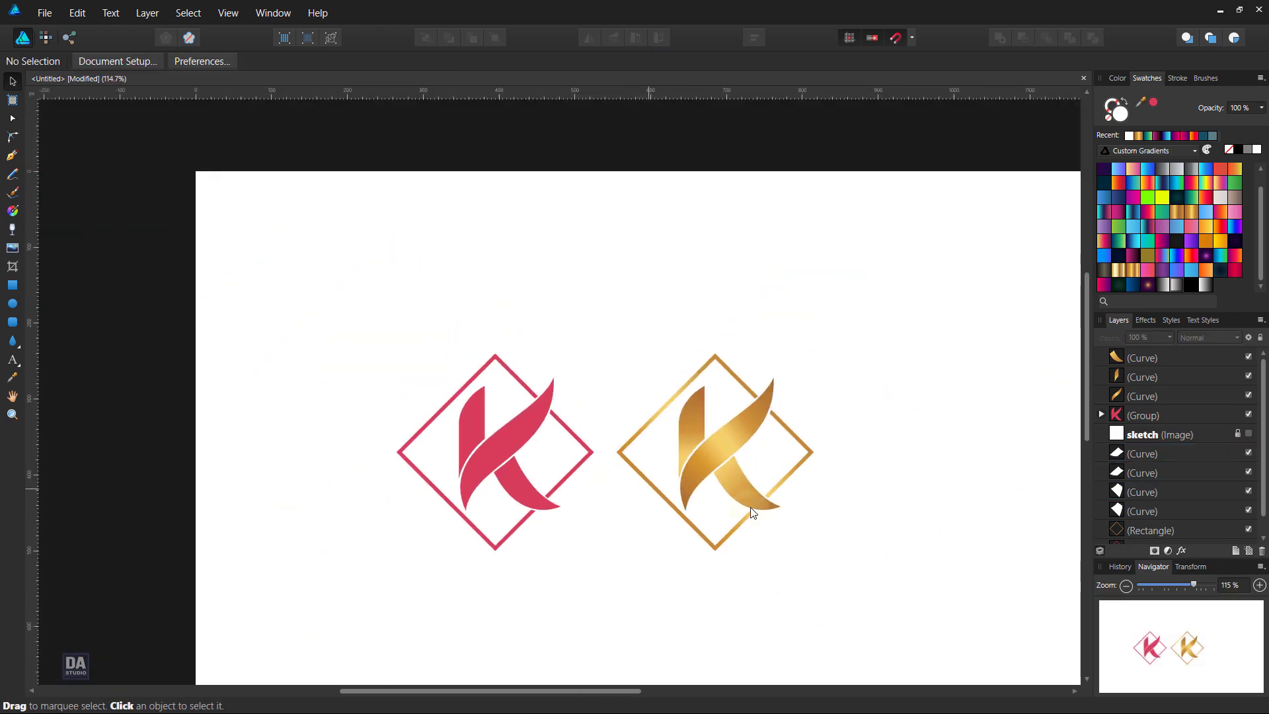
pyautogui.moveTo(751, 506); pyautogui.dragTo(684, 408)
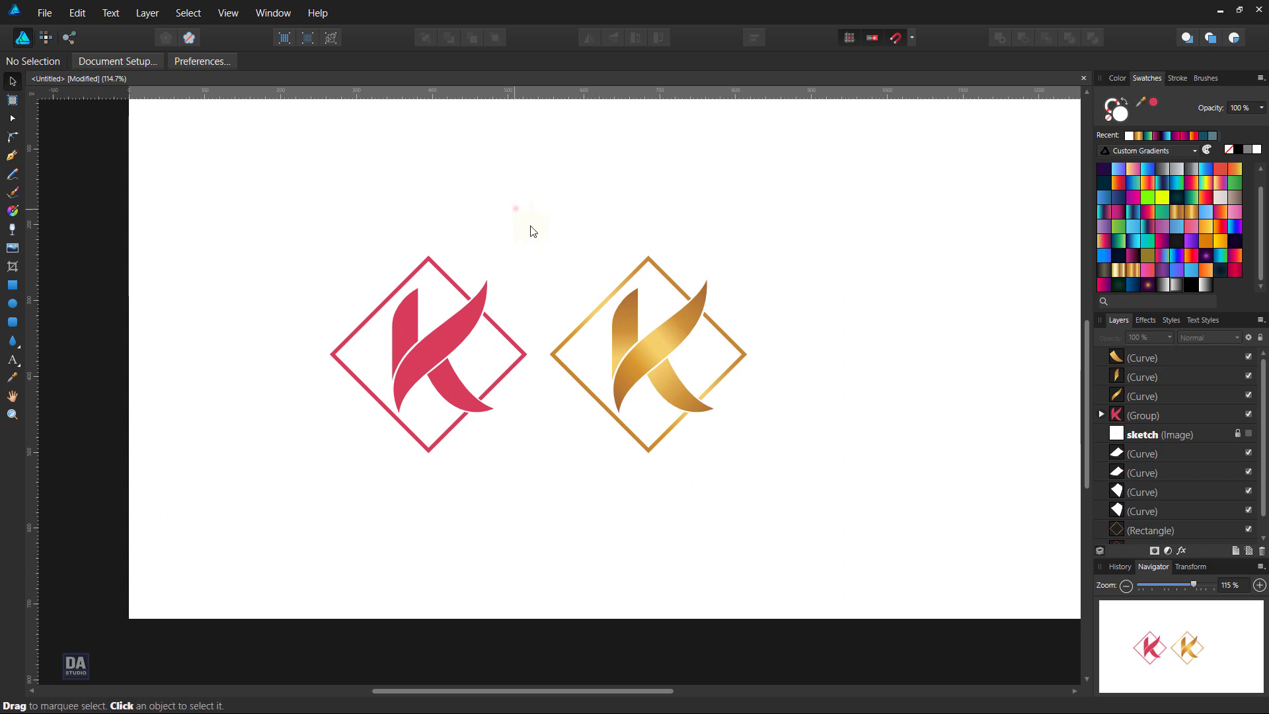
pyautogui.moveTo(533, 231); pyautogui.dragTo(871, 539)
pyautogui.rightClick(692, 391)
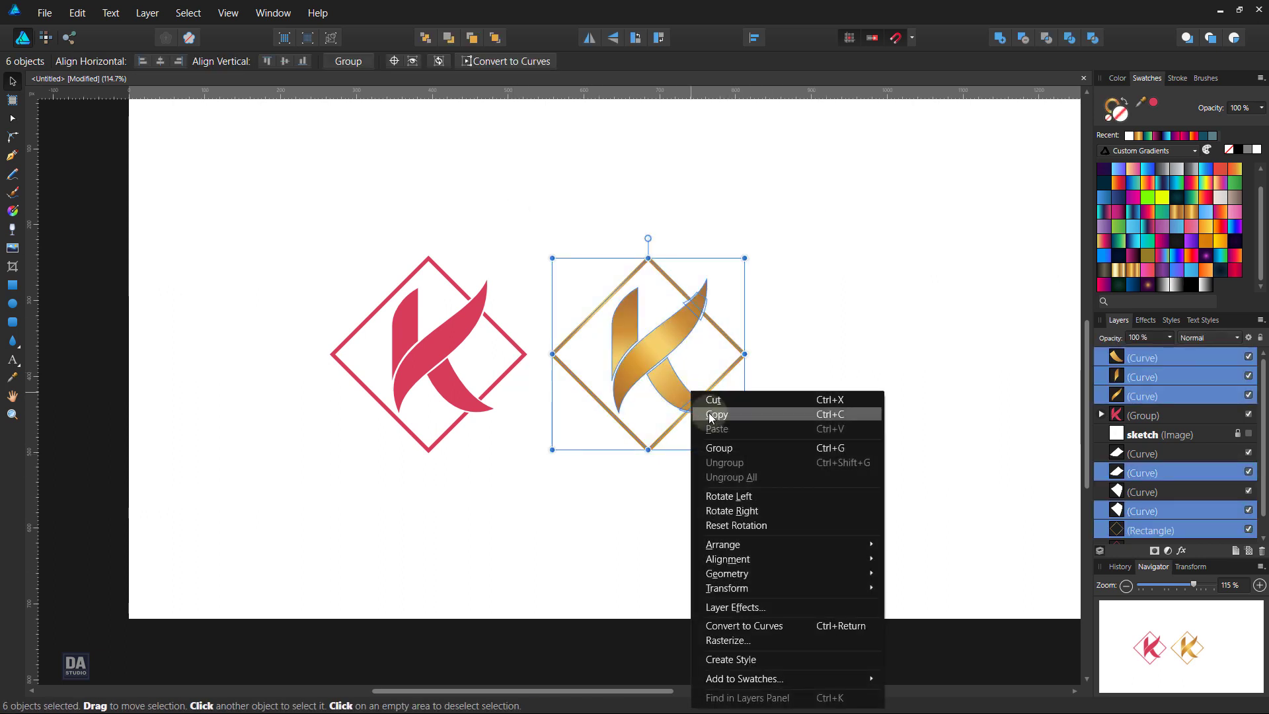
pyautogui.click(719, 448)
pyautogui.click(664, 523)
# Group all pieces of the red logo into a single group.
pyautogui.moveTo(262, 185); pyautogui.dragTo(558, 505)
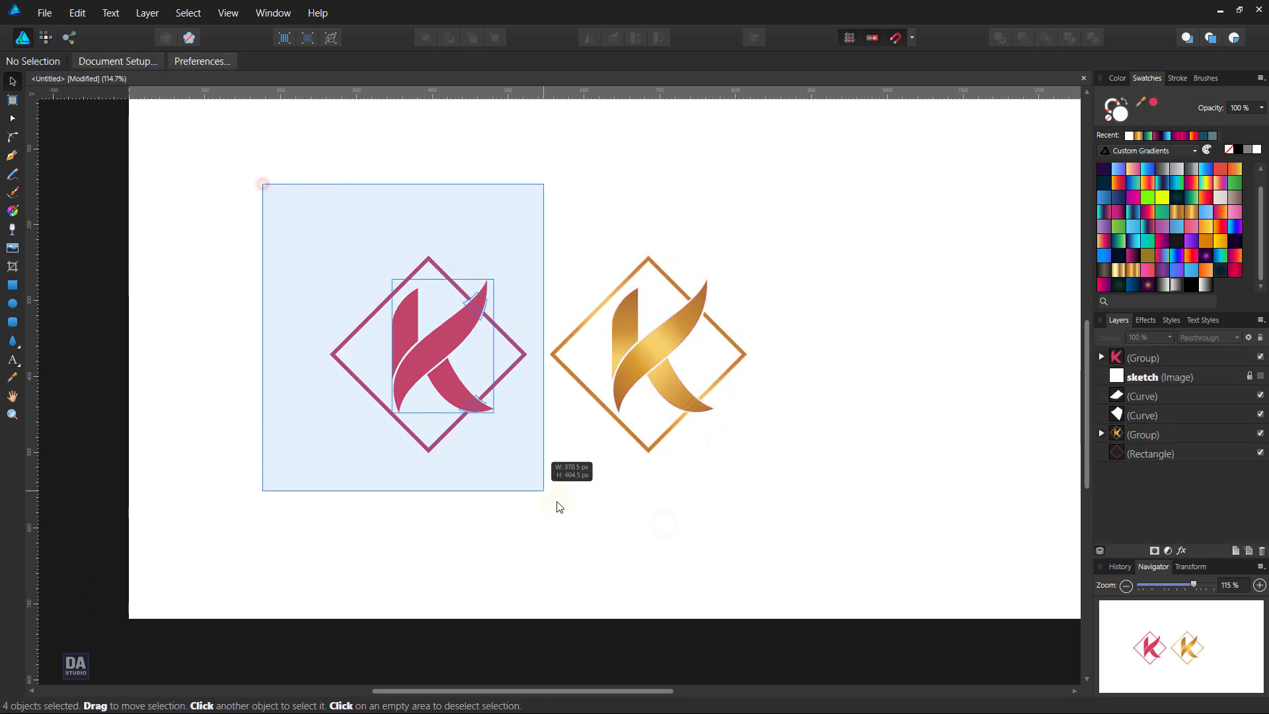
pyautogui.rightClick(458, 353)
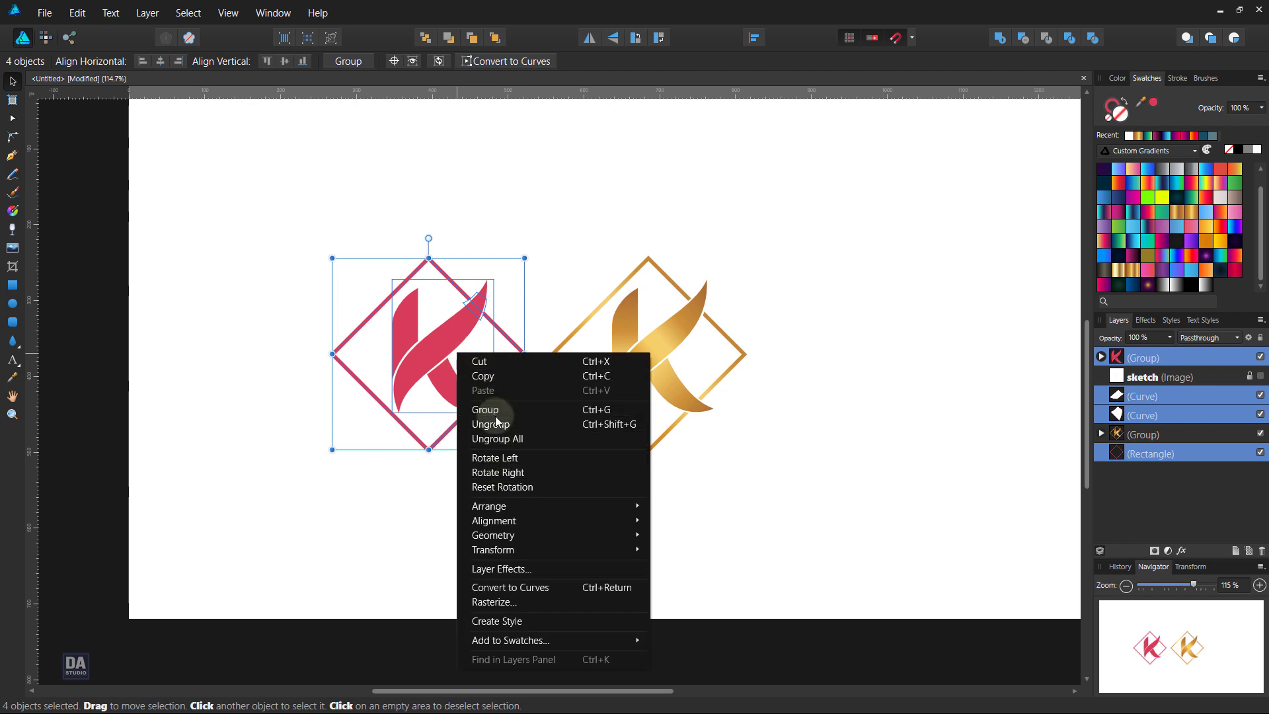
pyautogui.click(496, 413)
pyautogui.click(548, 458)
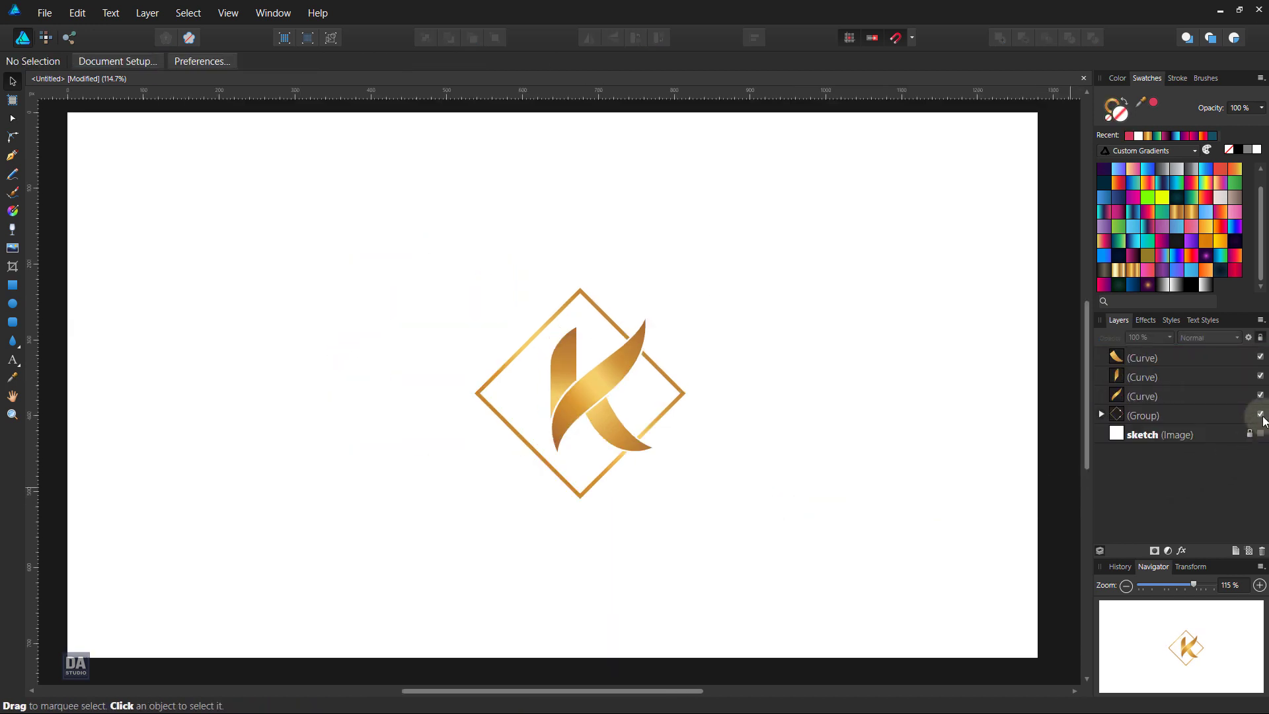
# Hide the diamond frame group so only the gold K's strokes remain visible.
pyautogui.click(1261, 415)
pyautogui.scroll(3, 612, 446)
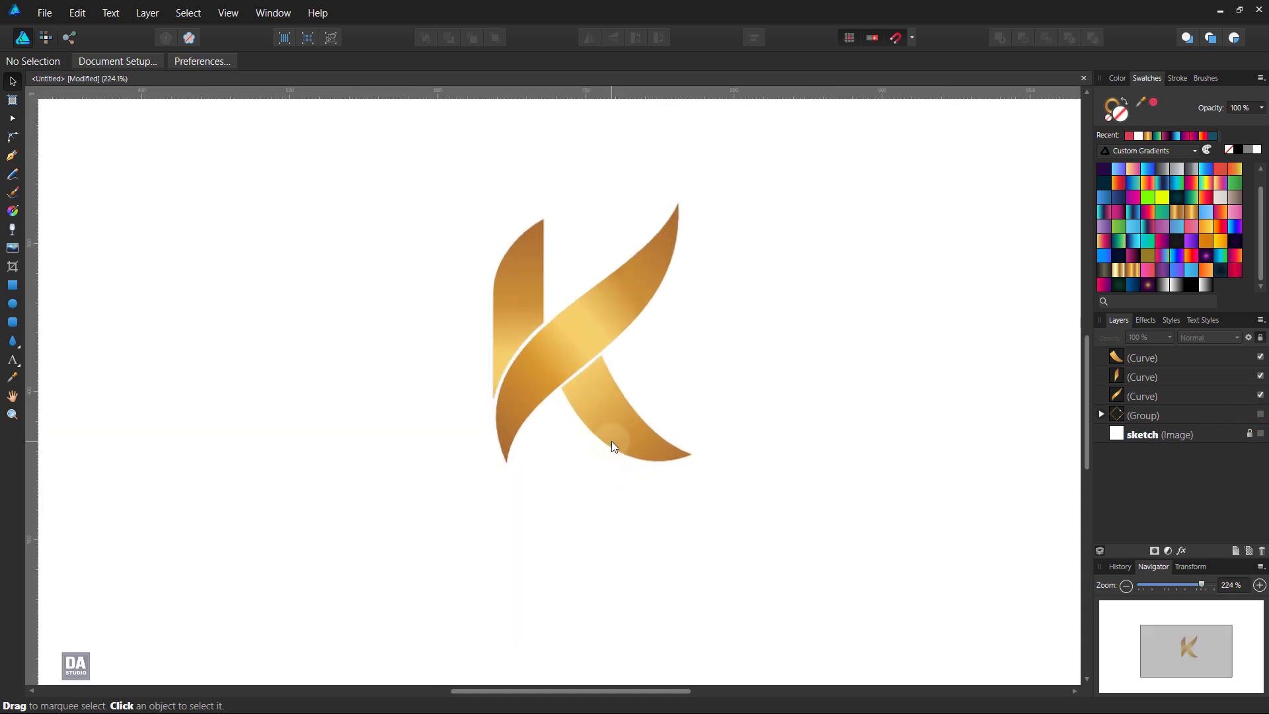
pyautogui.scroll(10, 555, 377)
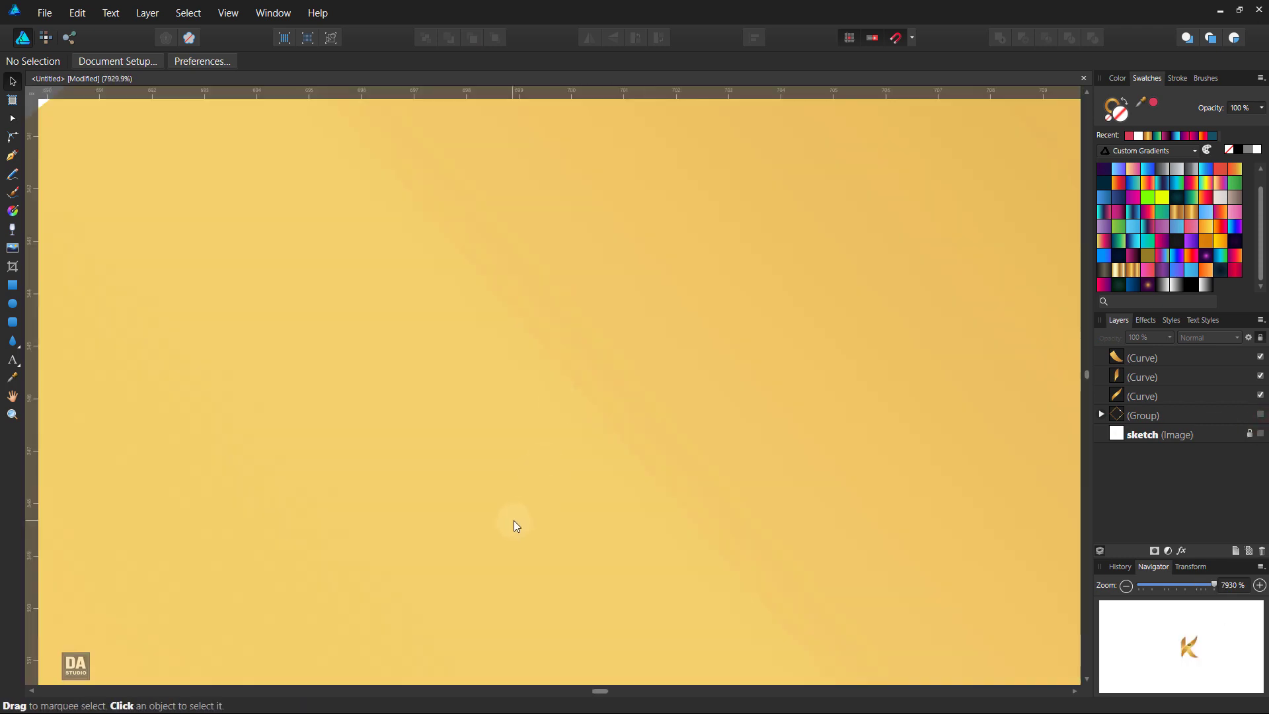
pyautogui.scroll(-10, 513, 521)
pyautogui.scroll(3, 617, 411)
pyautogui.scroll(3, 446, 487)
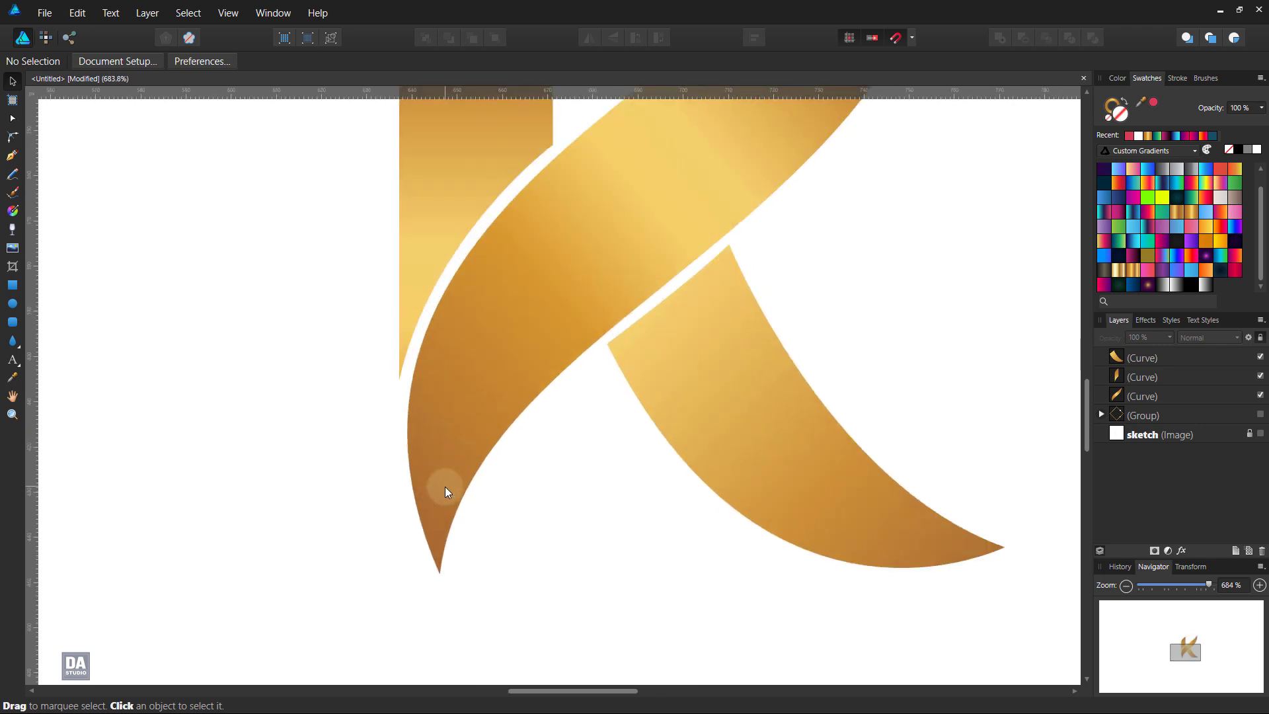
pyautogui.scroll(-1, 447, 486)
# Draw a gradient-filled leaf shape with the Pen left of the K's stem, from its bottom tip.
pyautogui.click(12, 155)
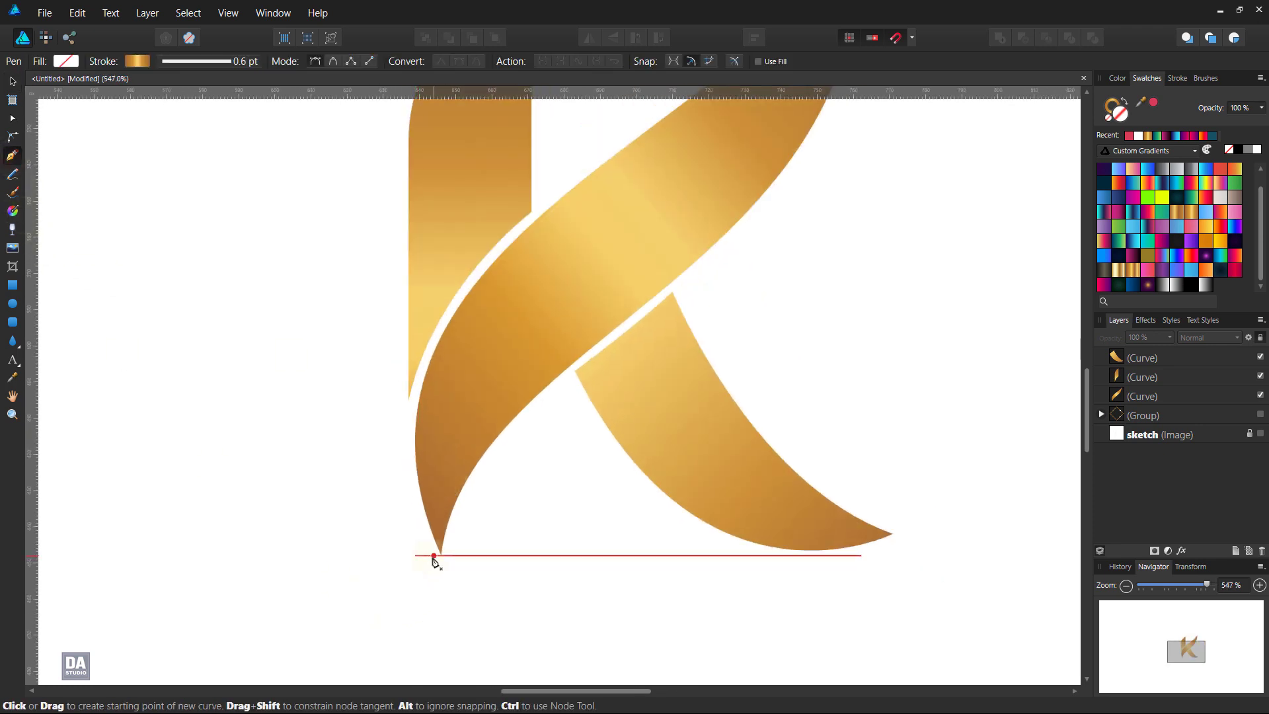
pyautogui.click(434, 556)
pyautogui.moveTo(397, 338); pyautogui.dragTo(423, 207)
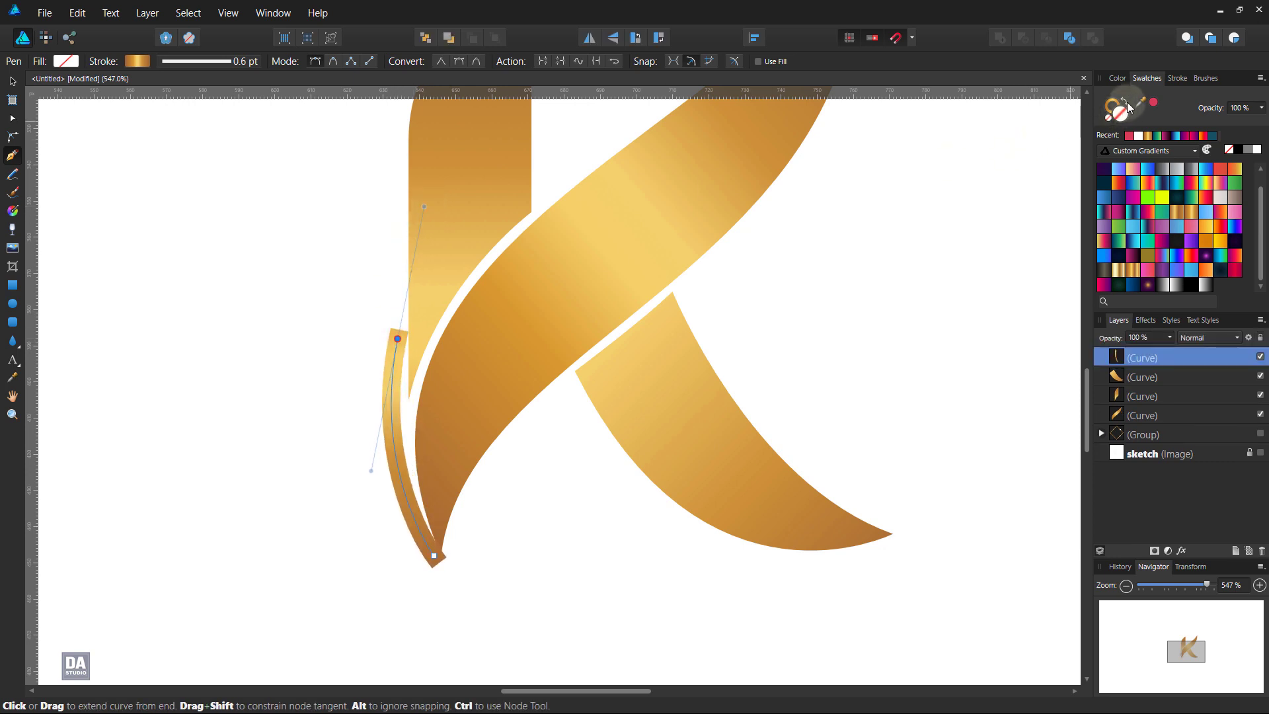
pyautogui.hotkey('shift', 'x')
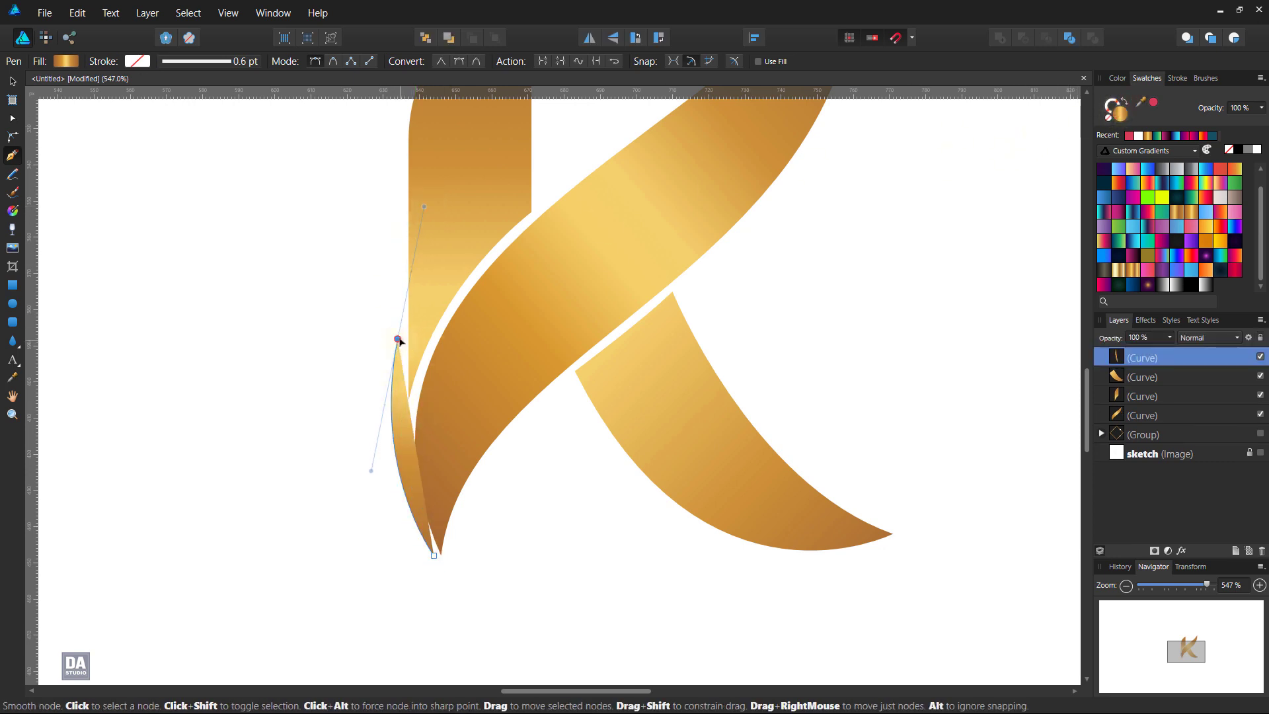
pyautogui.moveTo(398, 338); pyautogui.dragTo(402, 340)
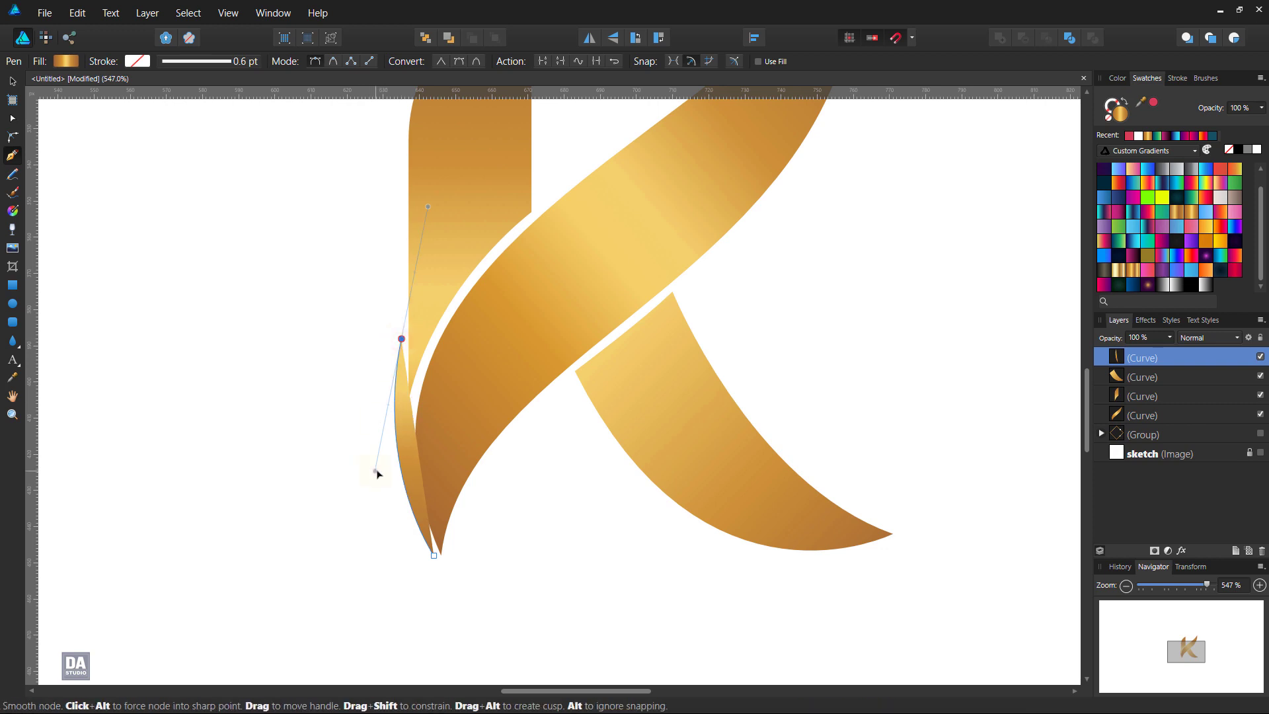
pyautogui.moveTo(376, 471); pyautogui.dragTo(383, 474)
pyautogui.click(401, 339)
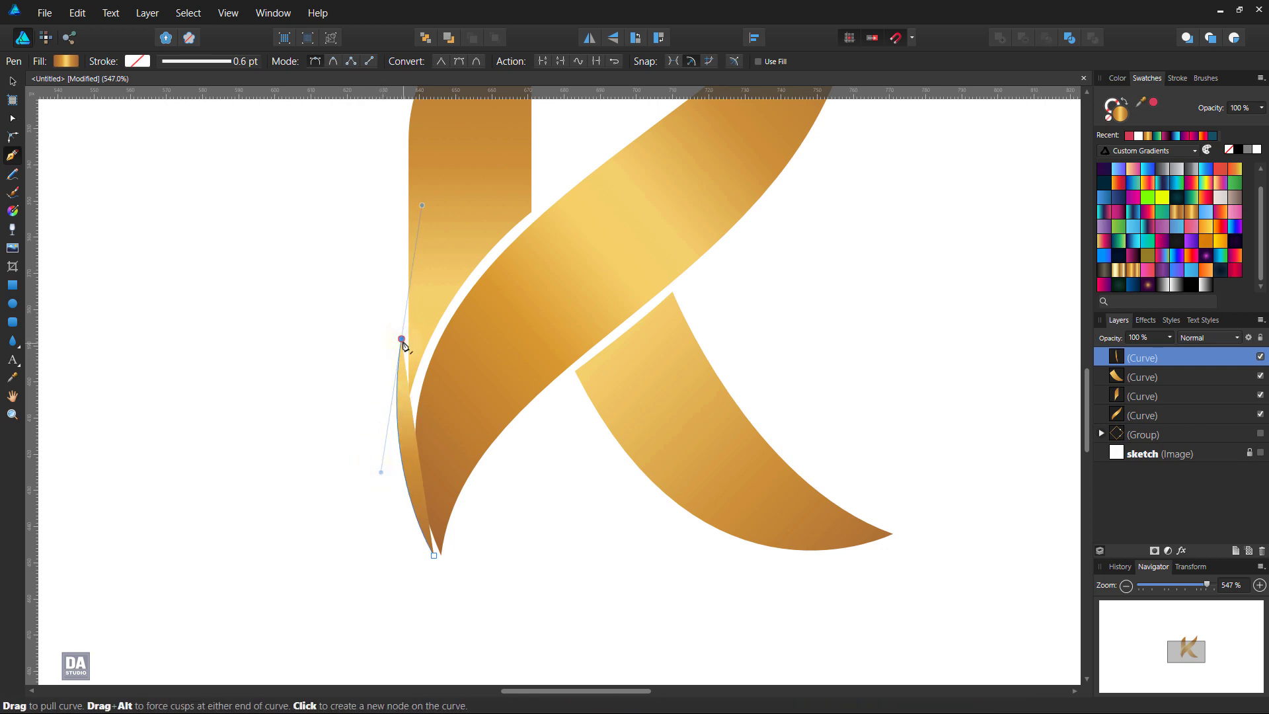
pyautogui.click(288, 338)
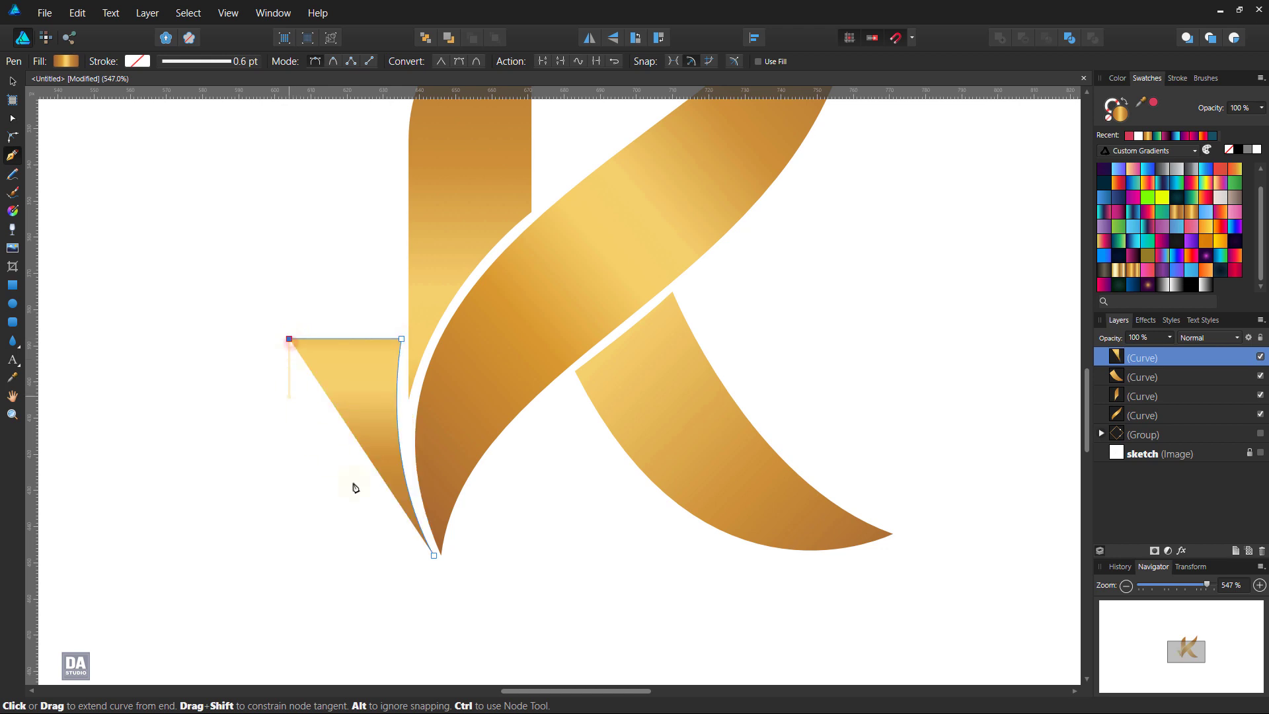
pyautogui.moveTo(434, 555); pyautogui.dragTo(575, 608)
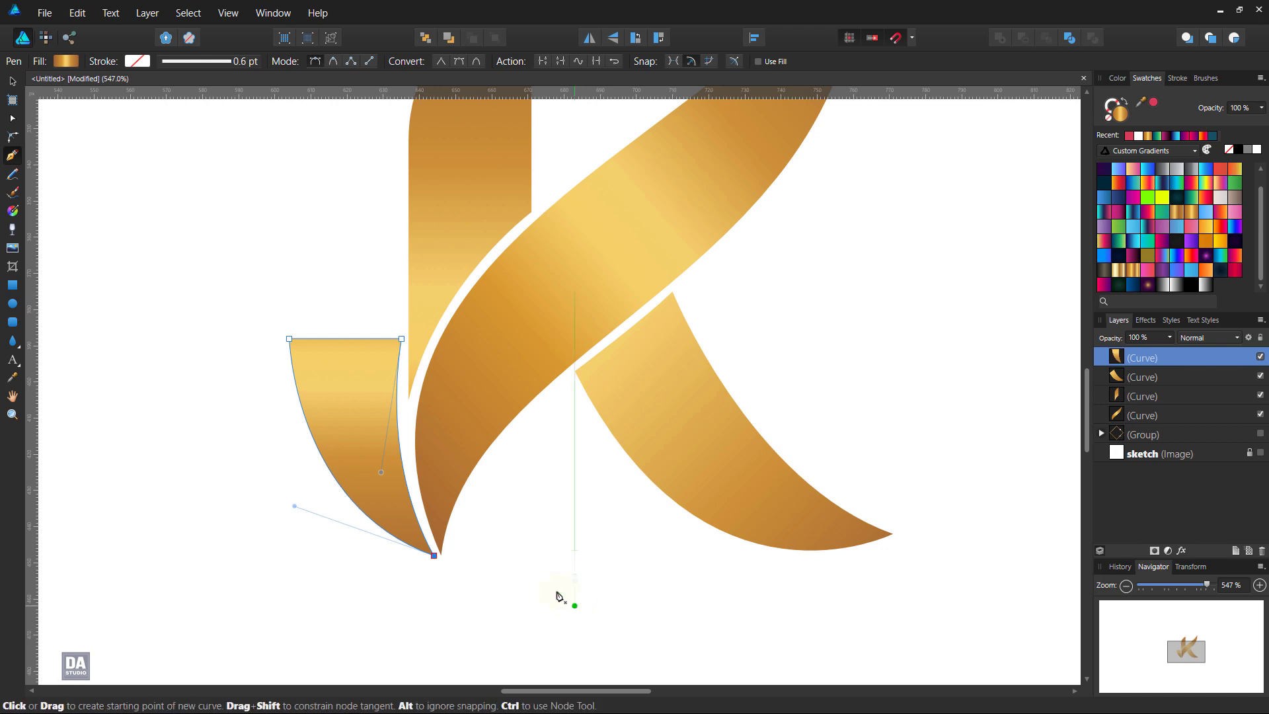
# Bend the leaf's top-right node outward and inspect the K's diagonal stroke bottom point.
pyautogui.click(11, 122)
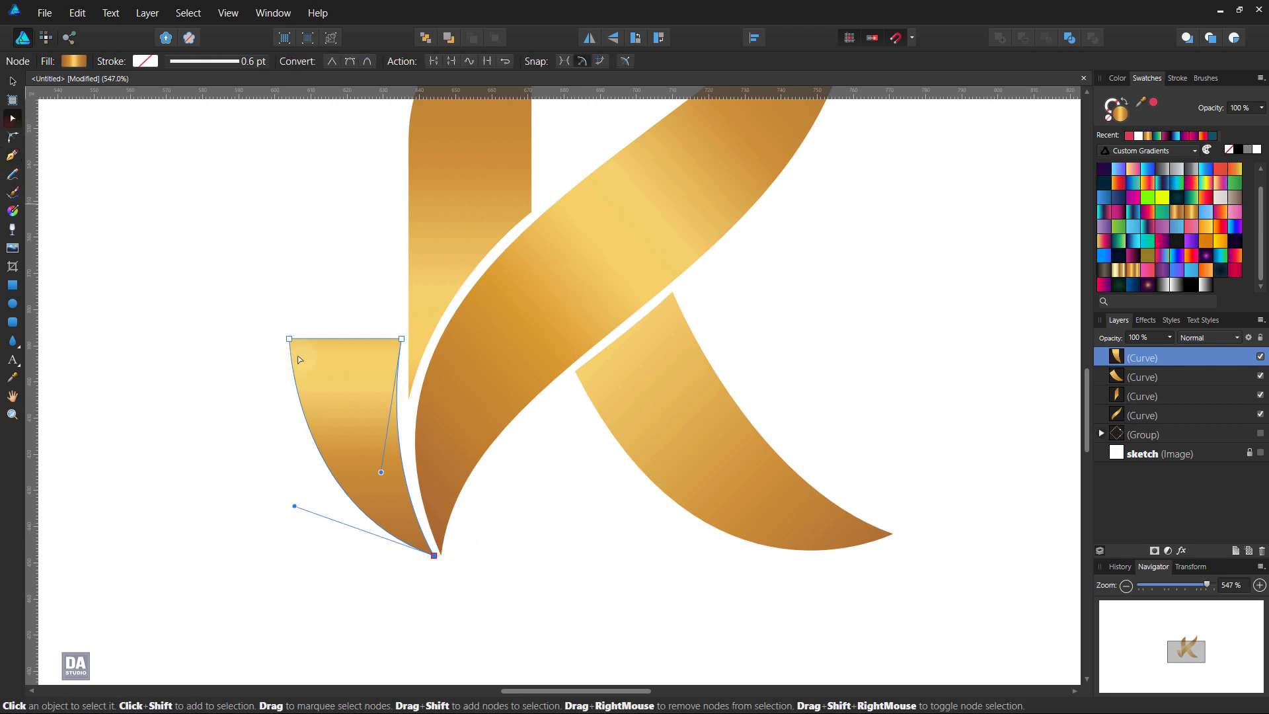
pyautogui.click(402, 339)
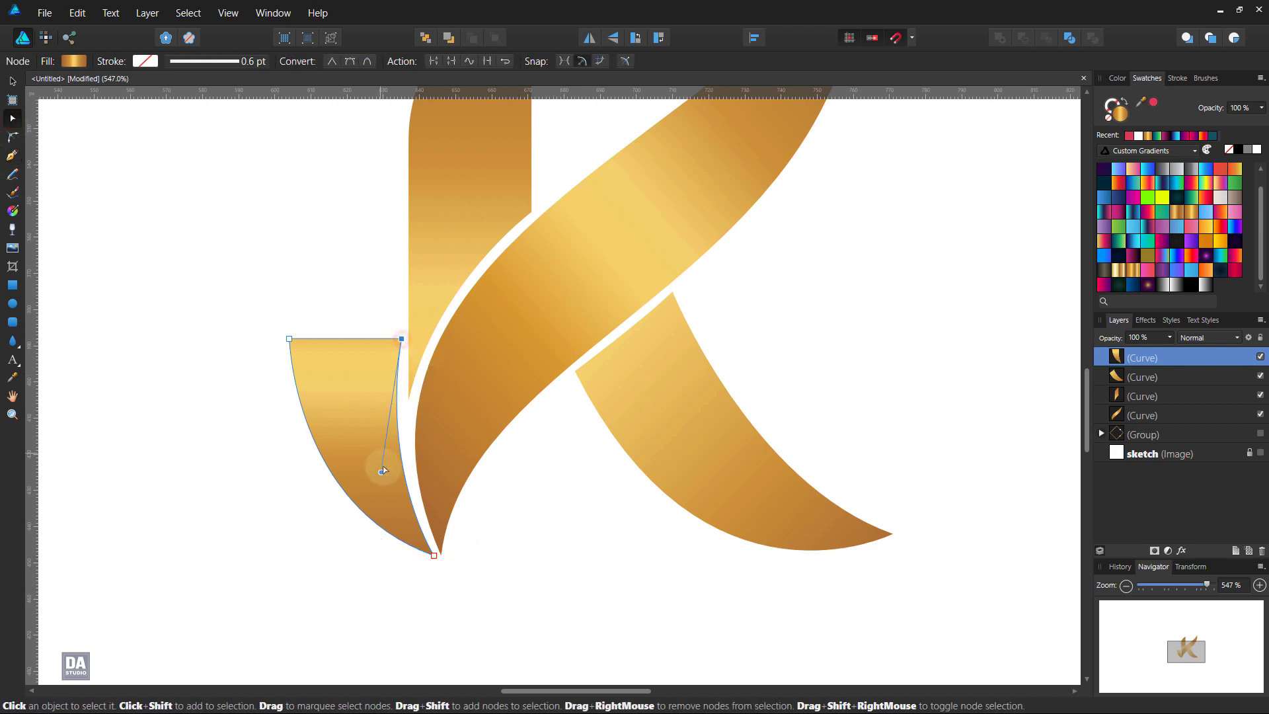
pyautogui.moveTo(381, 472); pyautogui.dragTo(388, 473)
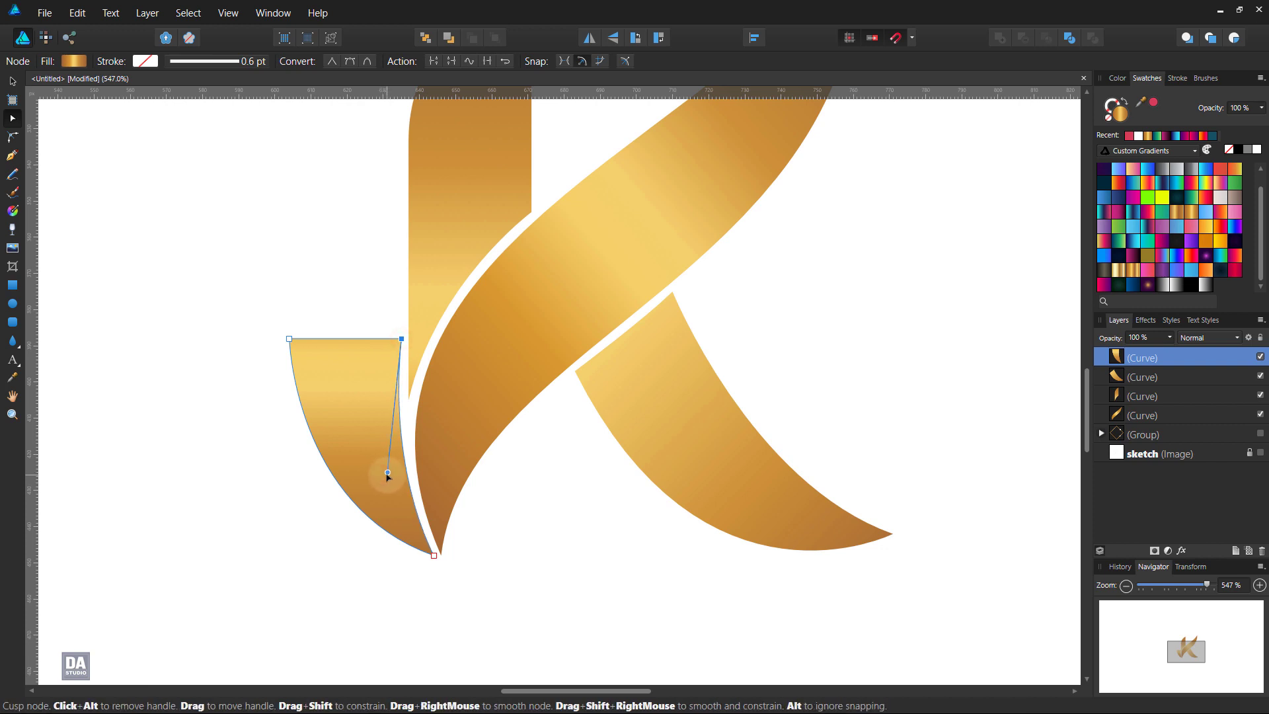
pyautogui.click(439, 497)
pyautogui.click(441, 556)
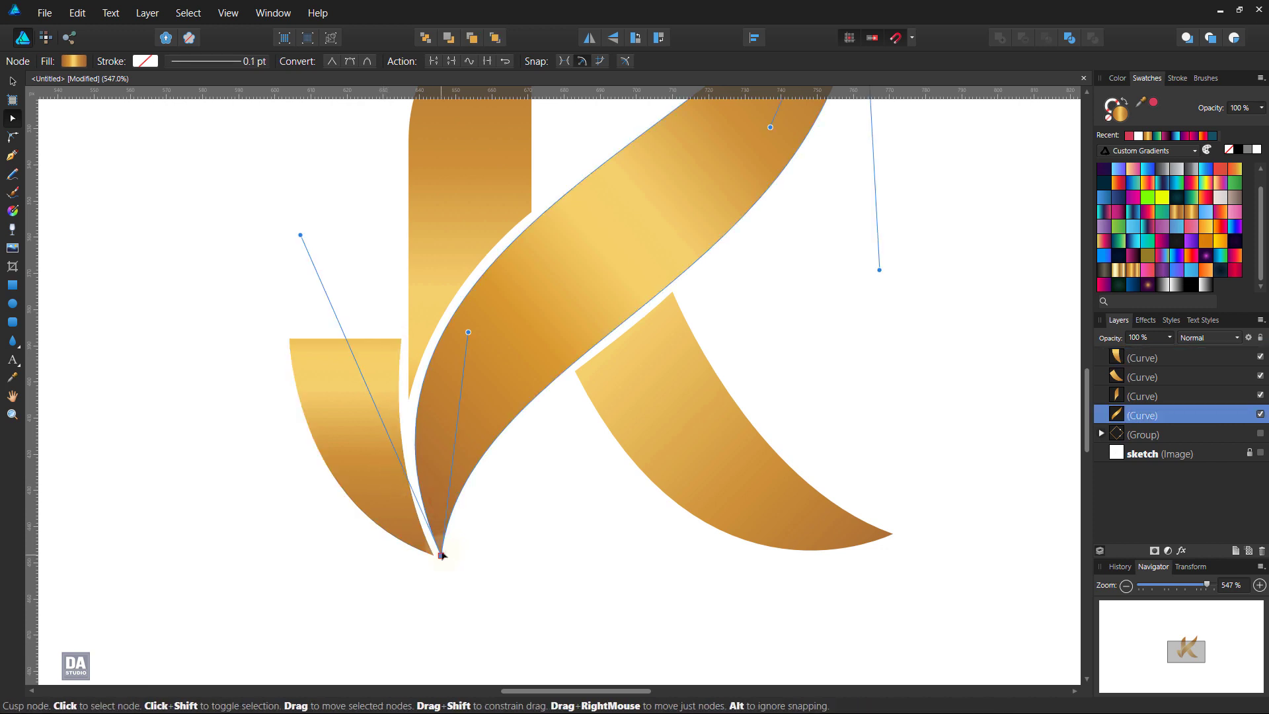
pyautogui.scroll(-2, 498, 395)
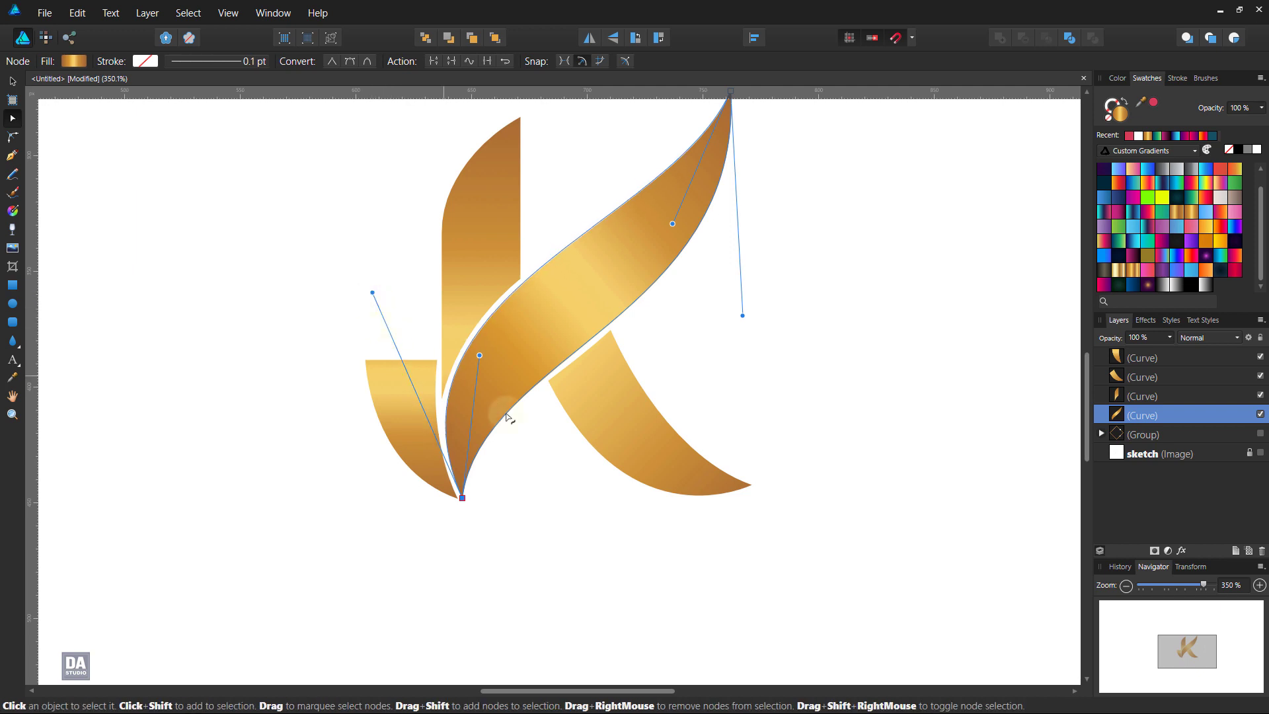
pyautogui.click(524, 478)
pyautogui.scroll(2, 404, 410)
pyautogui.scroll(1, 404, 410)
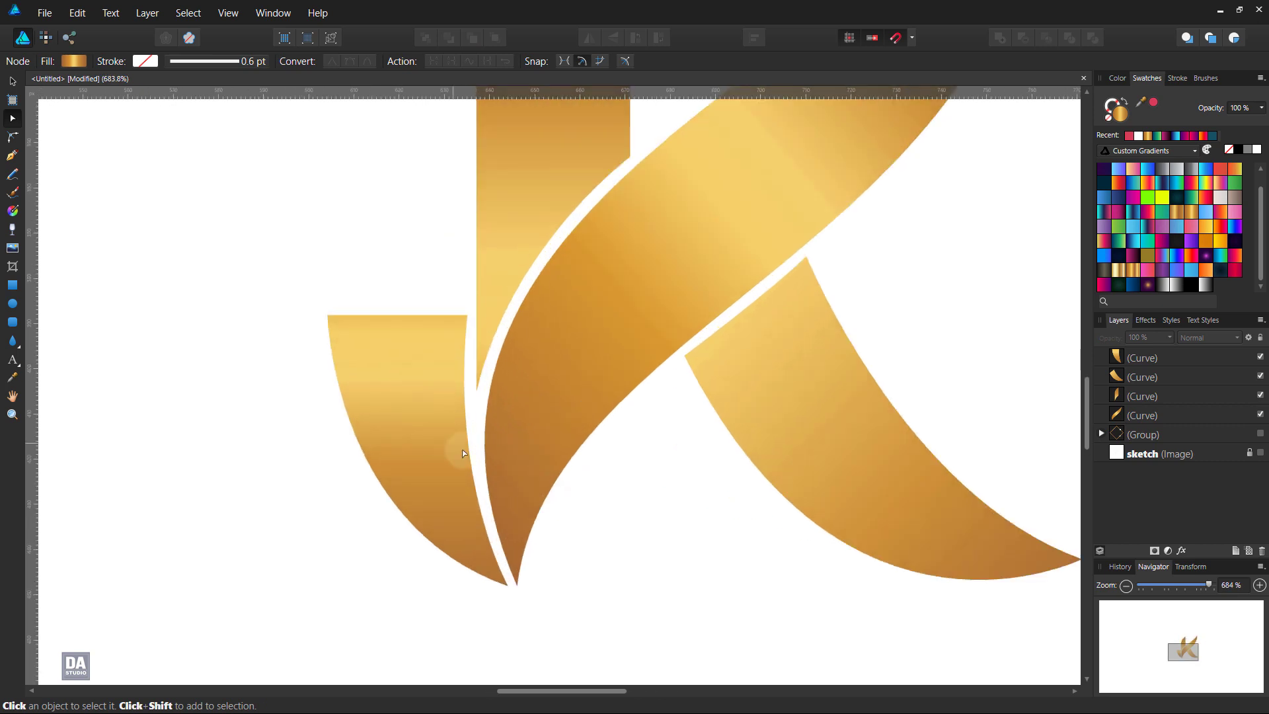
# Curve the leaf's right edge and round its top-right corner to about 23.2 px.
pyautogui.click(461, 511)
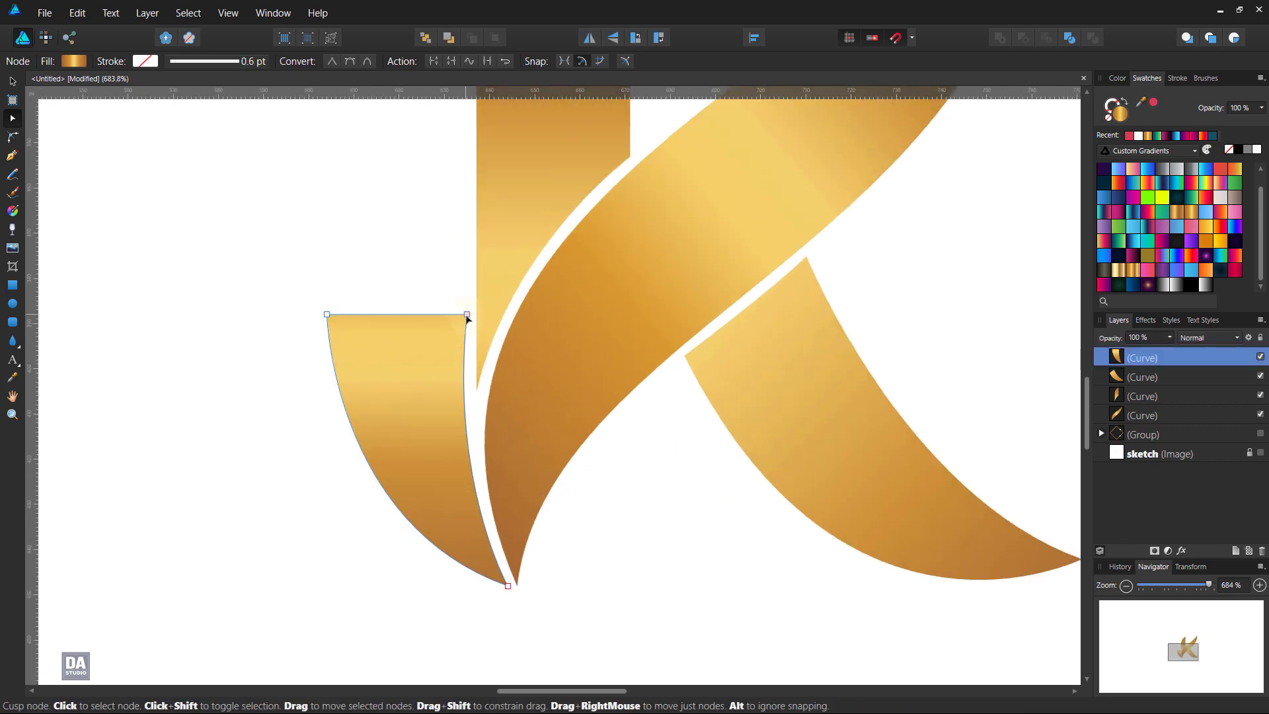
pyautogui.moveTo(449, 482); pyautogui.dragTo(454, 436)
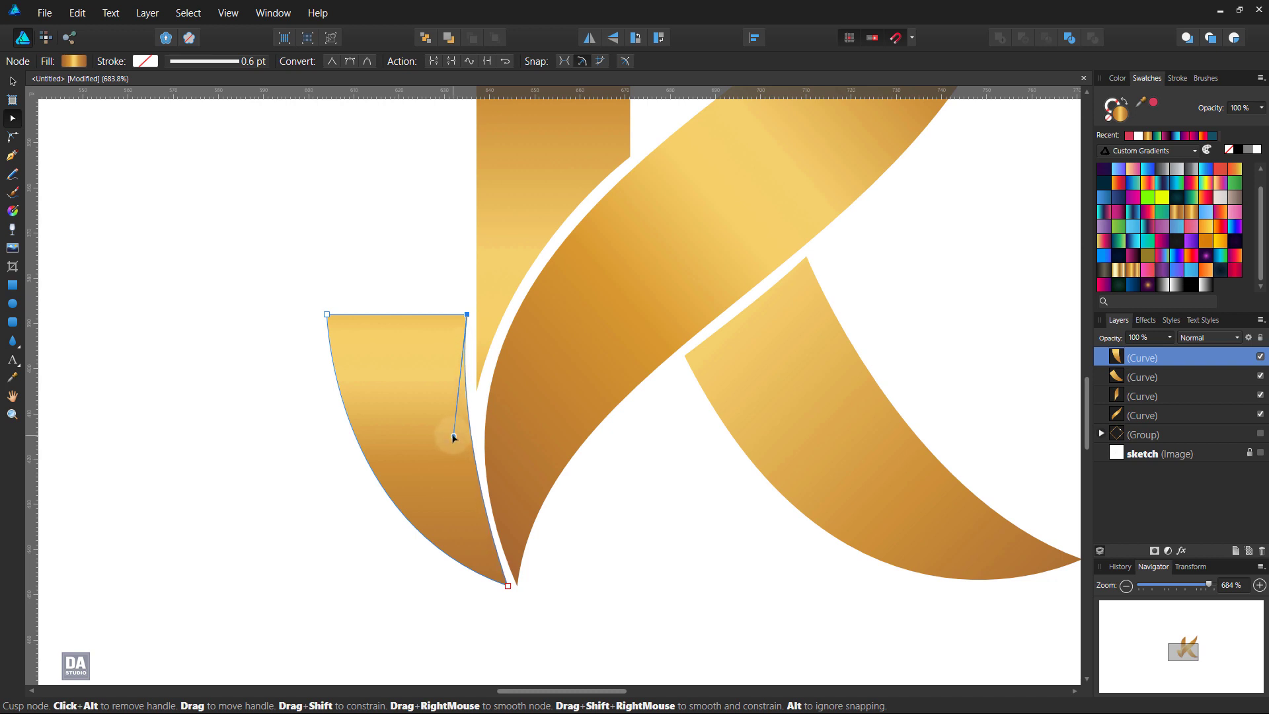
pyautogui.moveTo(454, 438); pyautogui.dragTo(455, 483)
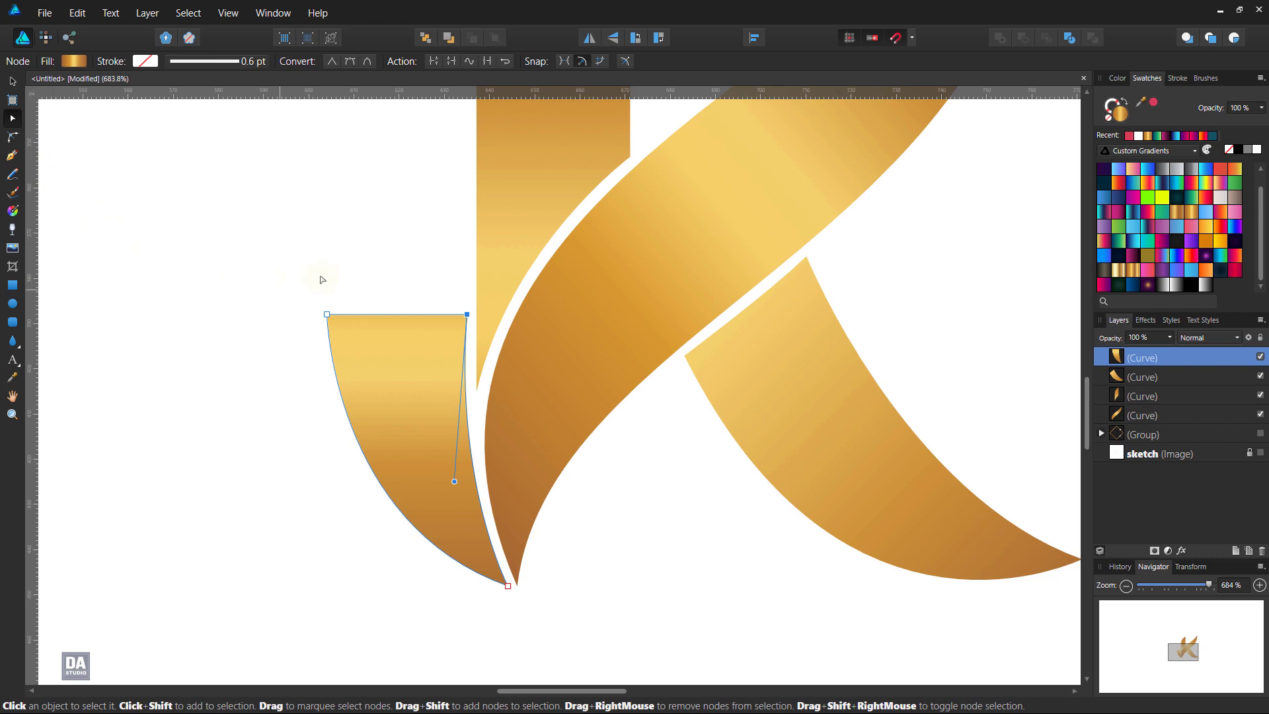
pyautogui.press('c')
pyautogui.moveTo(466, 315); pyautogui.dragTo(381, 435)
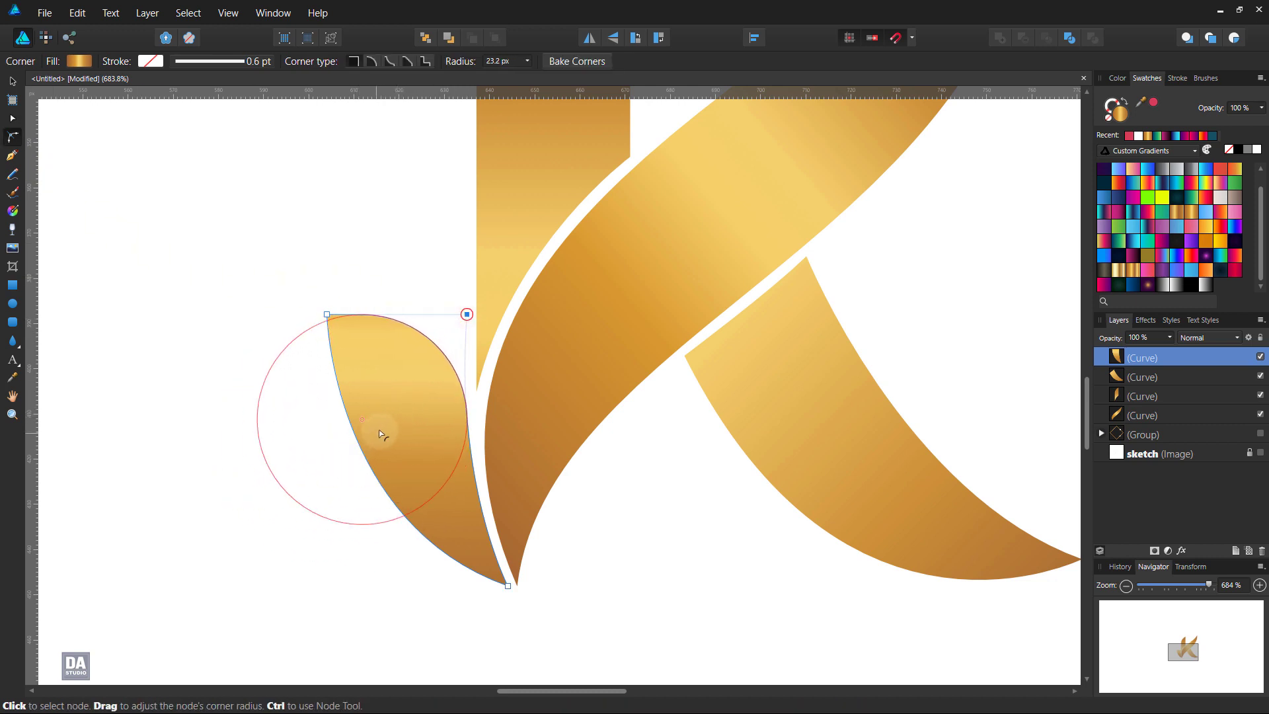
pyautogui.click(13, 81)
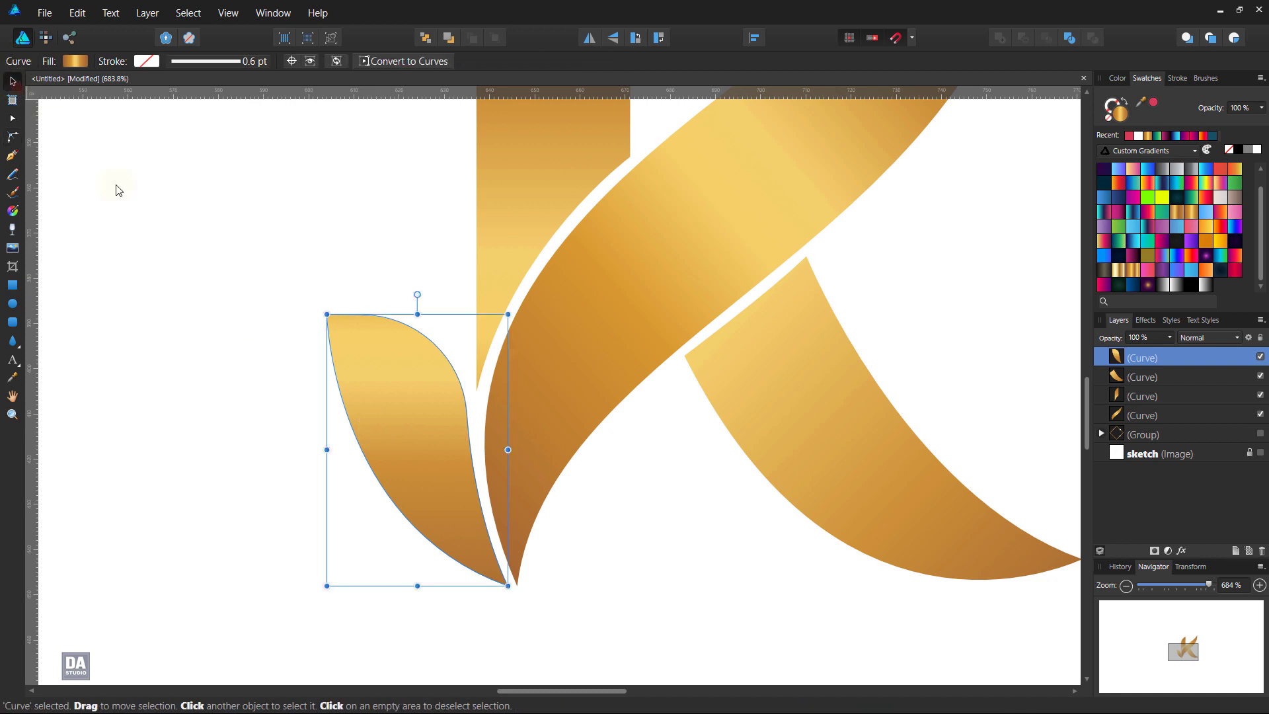
pyautogui.click(184, 247)
pyautogui.scroll(-5, 266, 319)
pyautogui.hotkey('ctrl', '0')
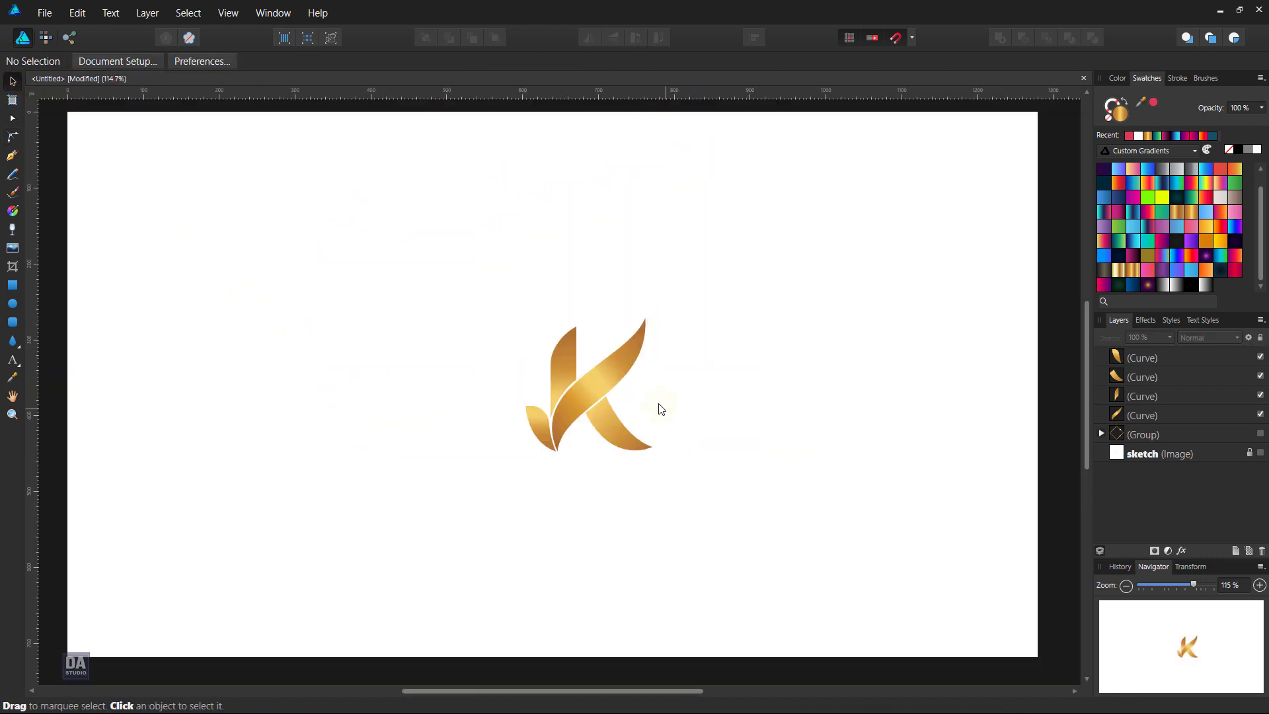
pyautogui.scroll(3, 661, 396)
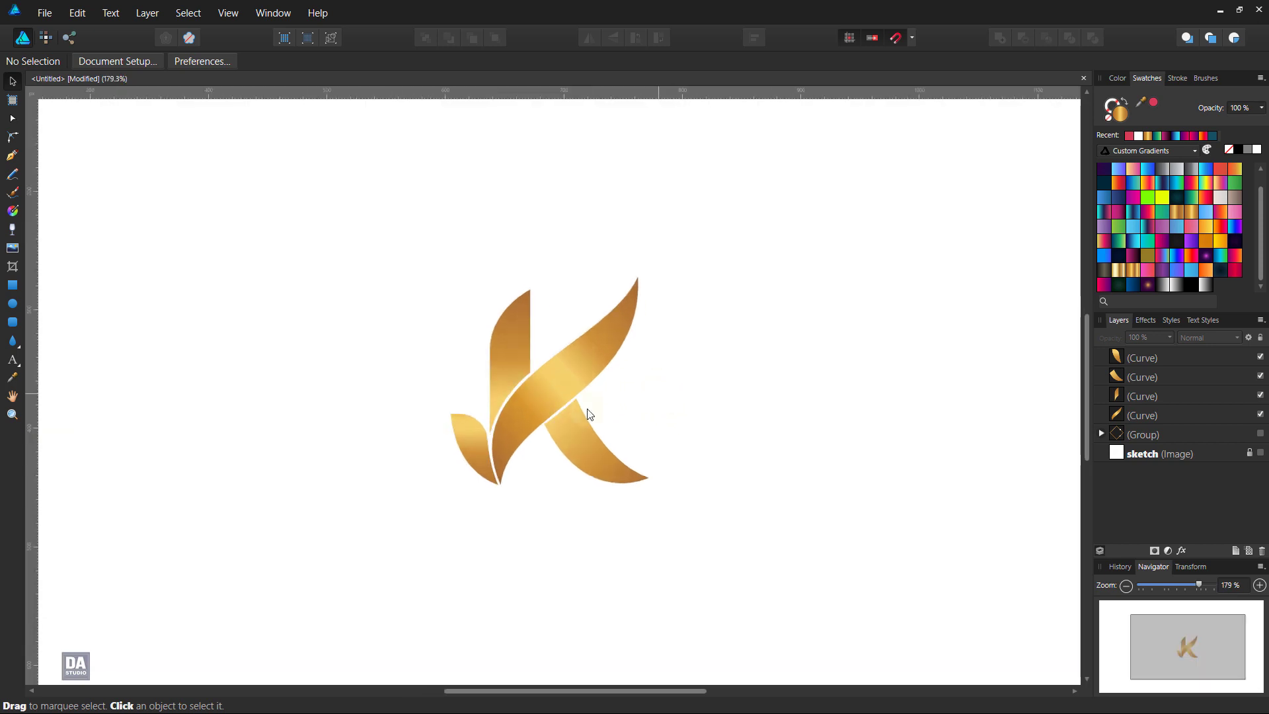
# Draw a thin gold circle outline around the K and resize it to about 201 px.
pyautogui.click(13, 304)
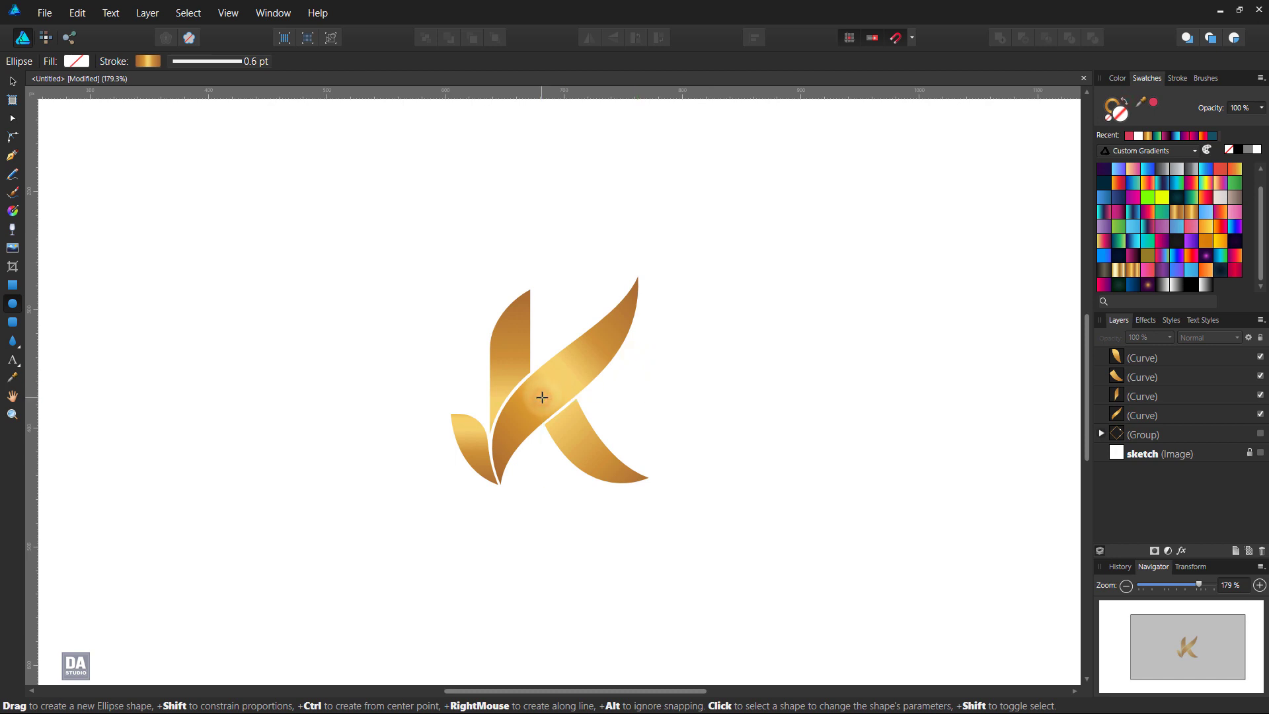
pyautogui.moveTo(542, 397); pyautogui.dragTo(808, 527)
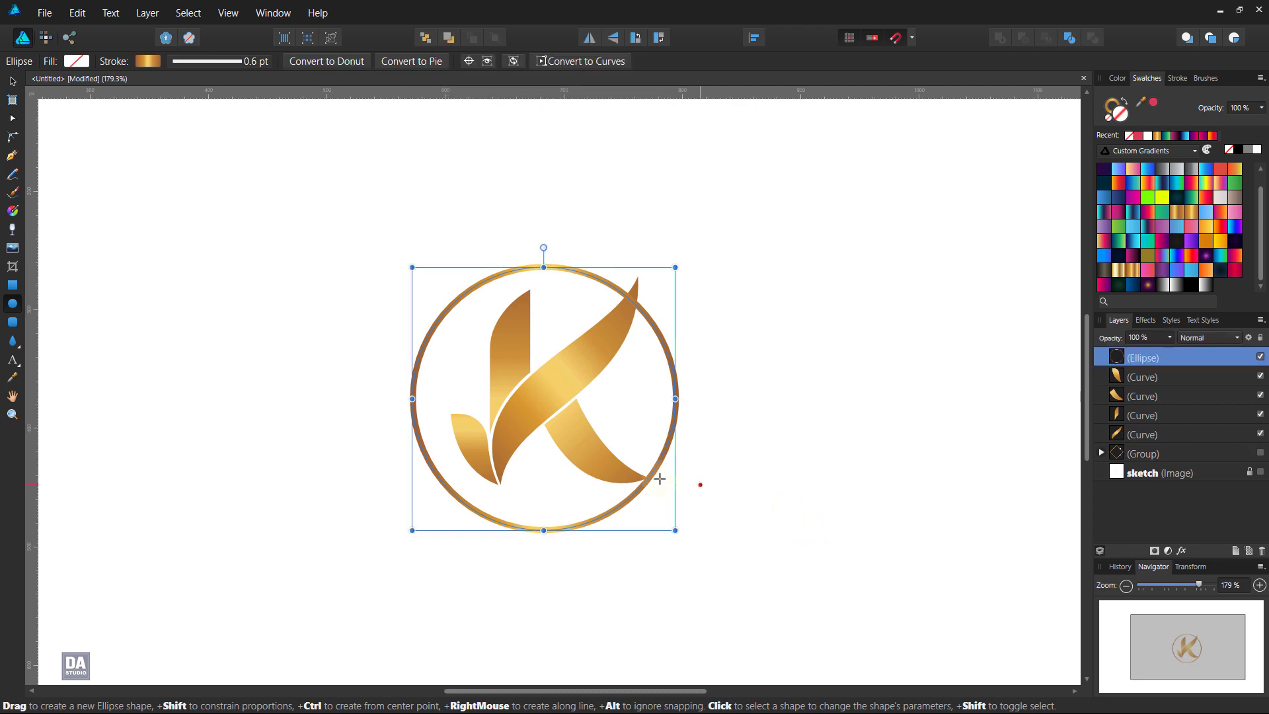
pyautogui.press('v')
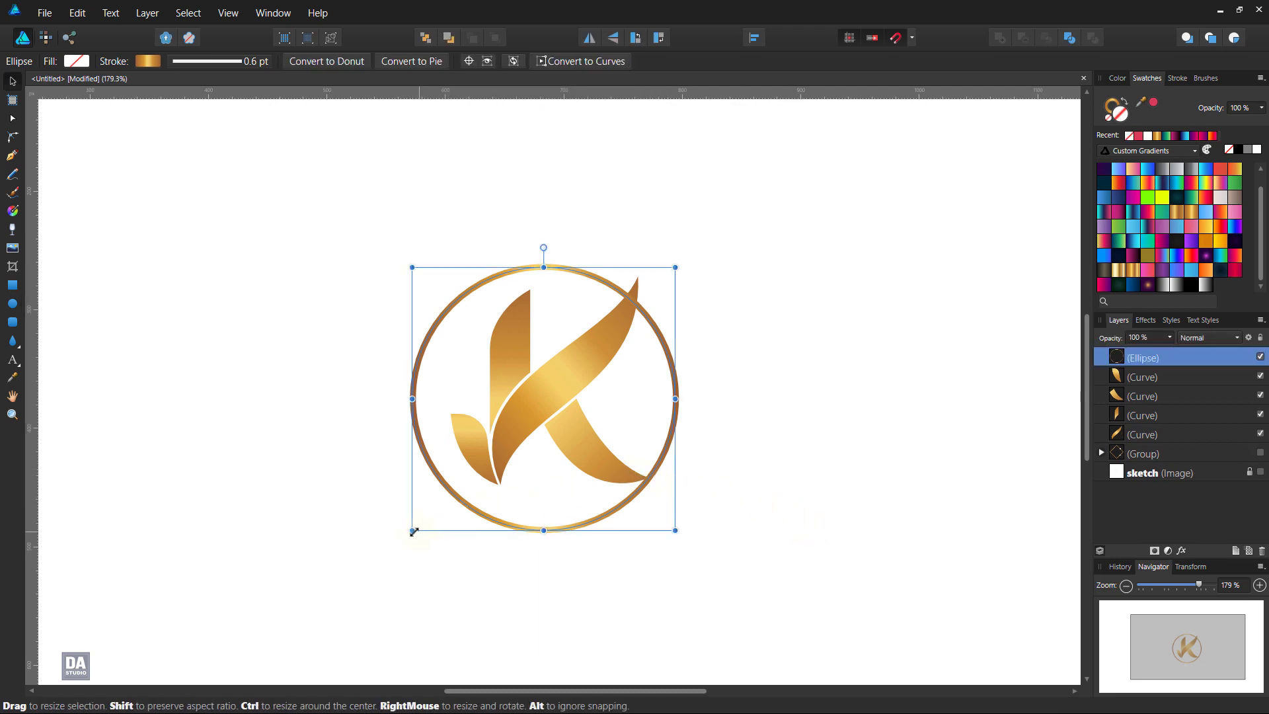
pyautogui.moveTo(412, 530); pyautogui.dragTo(431, 520)
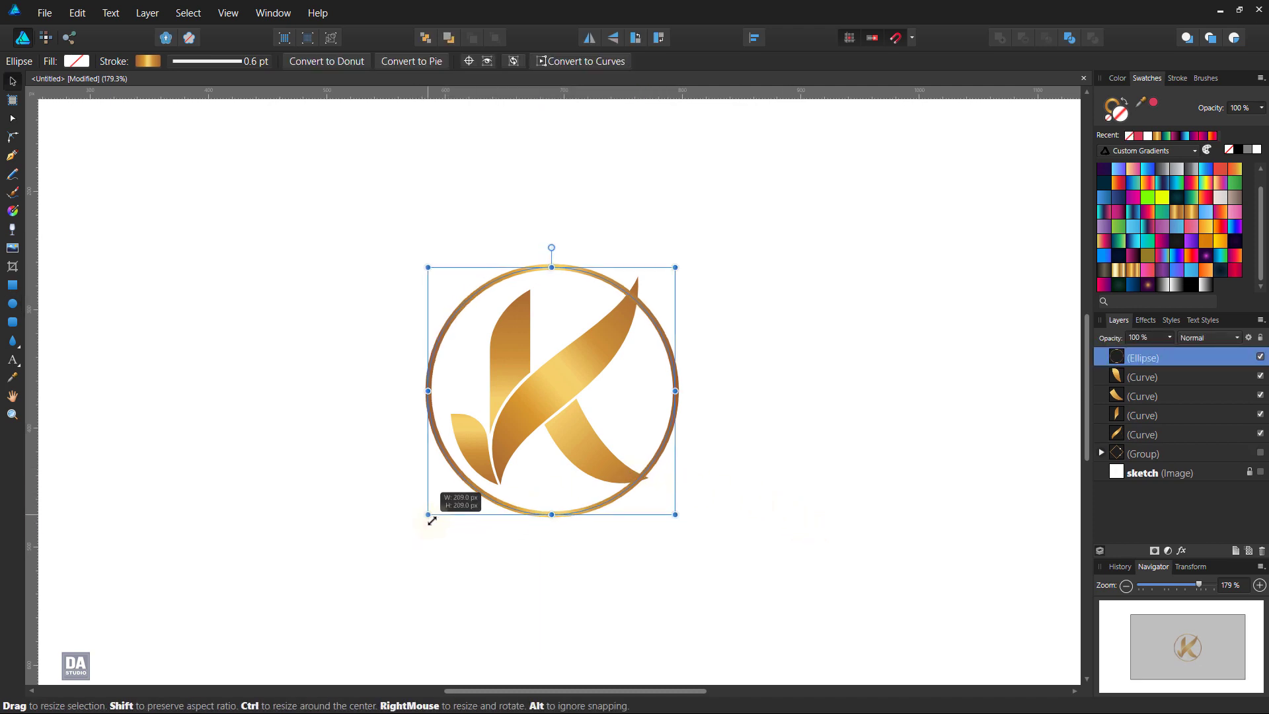
pyautogui.moveTo(428, 267); pyautogui.dragTo(433, 270)
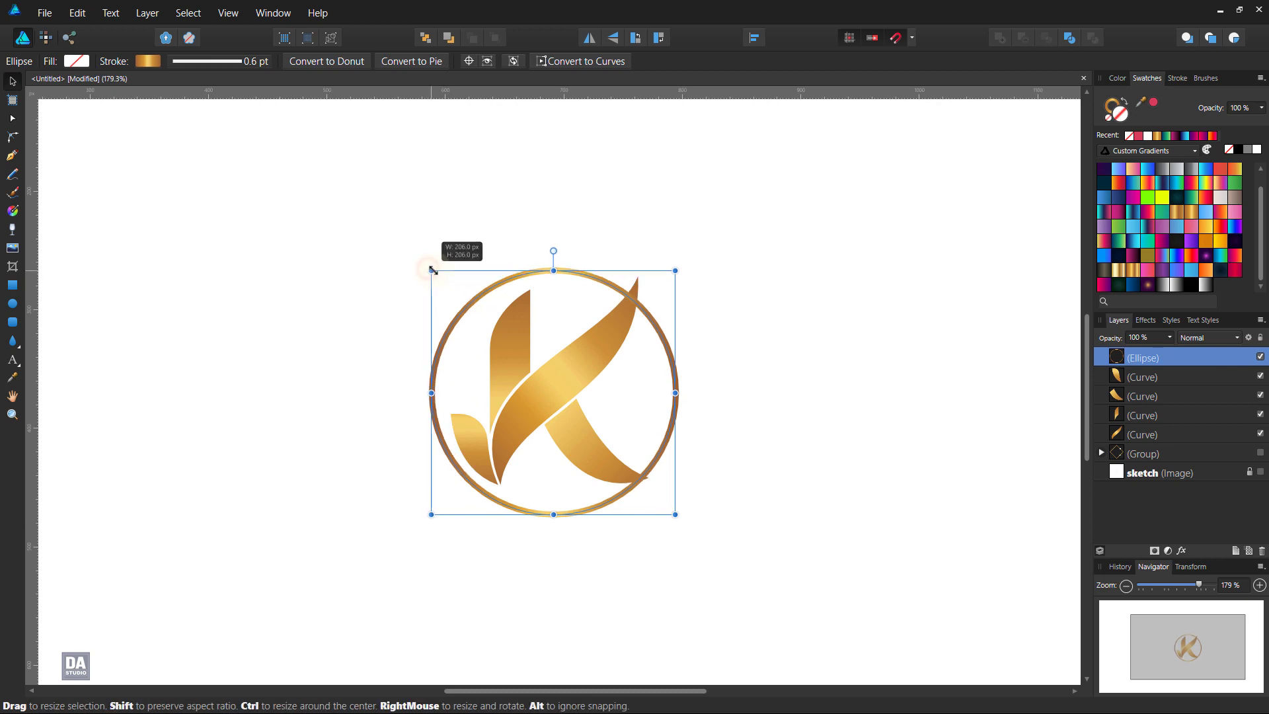
pyautogui.keyDown('ctrl'); pyautogui.scroll(3, 624, 357); pyautogui.keyUp('ctrl')
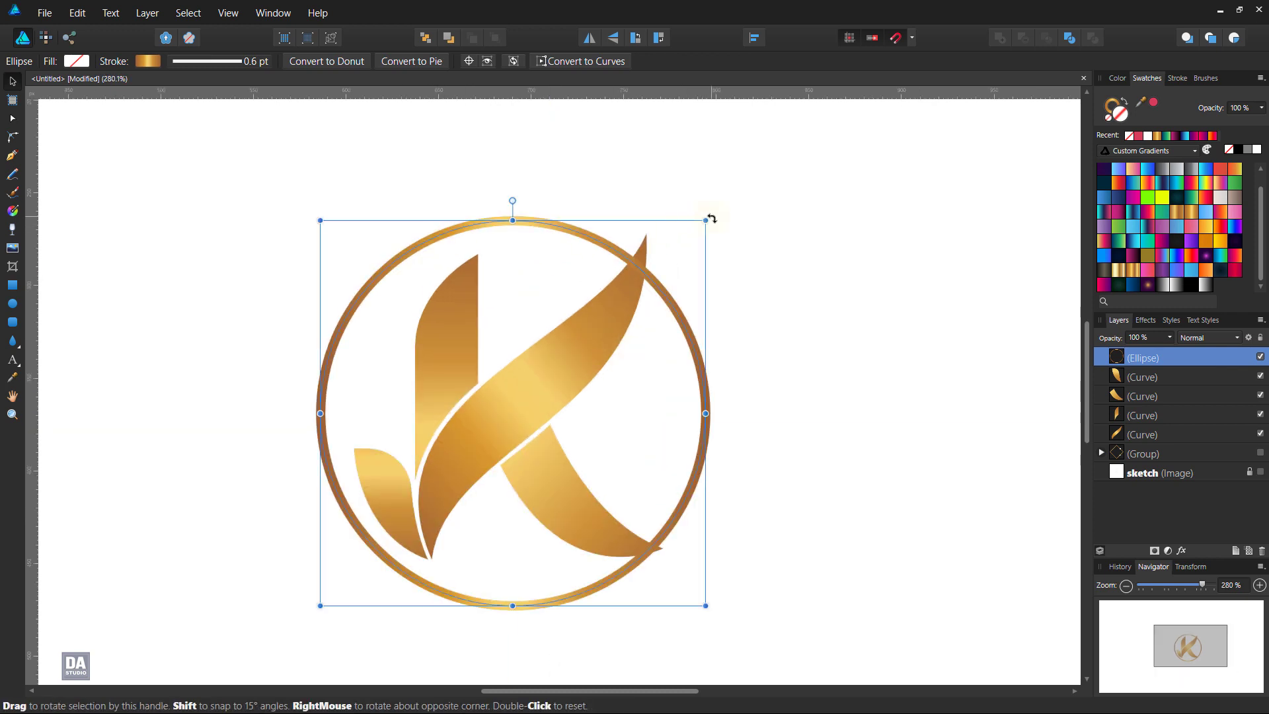
pyautogui.moveTo(706, 220); pyautogui.dragTo(694, 233)
pyautogui.moveTo(320, 605); pyautogui.dragTo(320, 606)
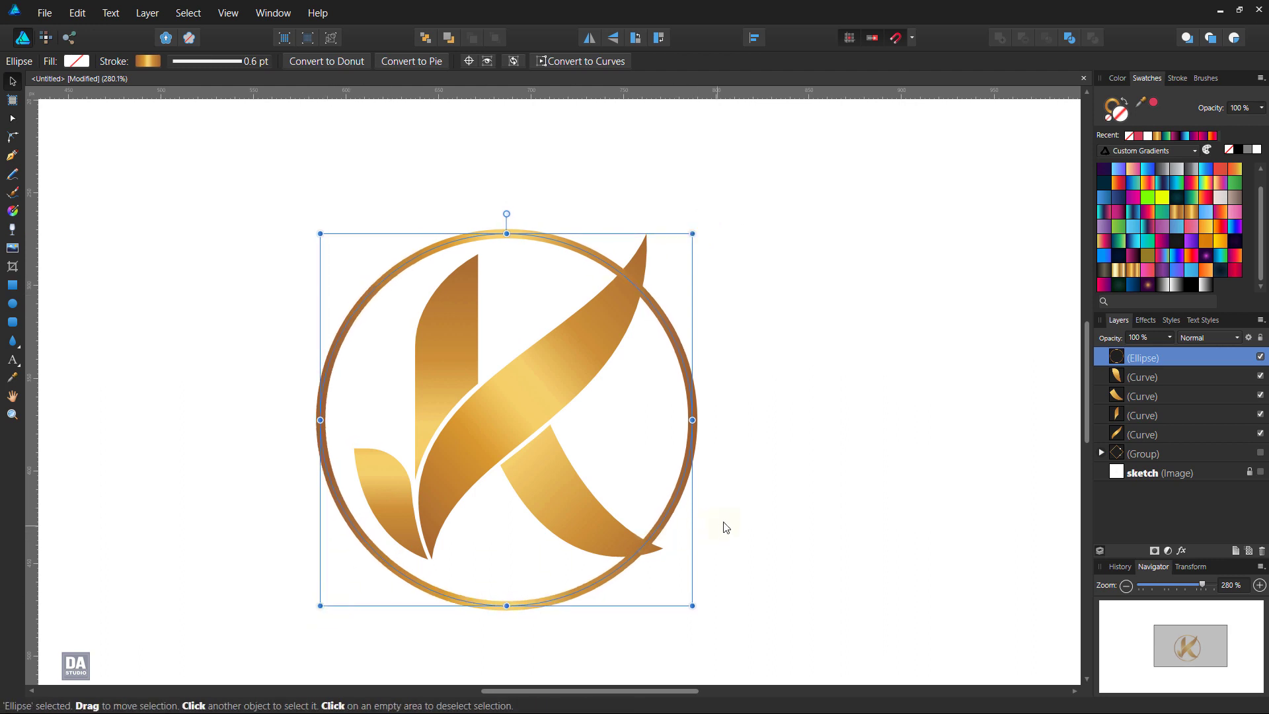
# Send the circle two levels back so it sits behind the K's shapes.
pyautogui.hotkey('ctrl', '[')
pyautogui.hotkey('ctrl', '[')
pyautogui.hotkey('ctrl', '[')
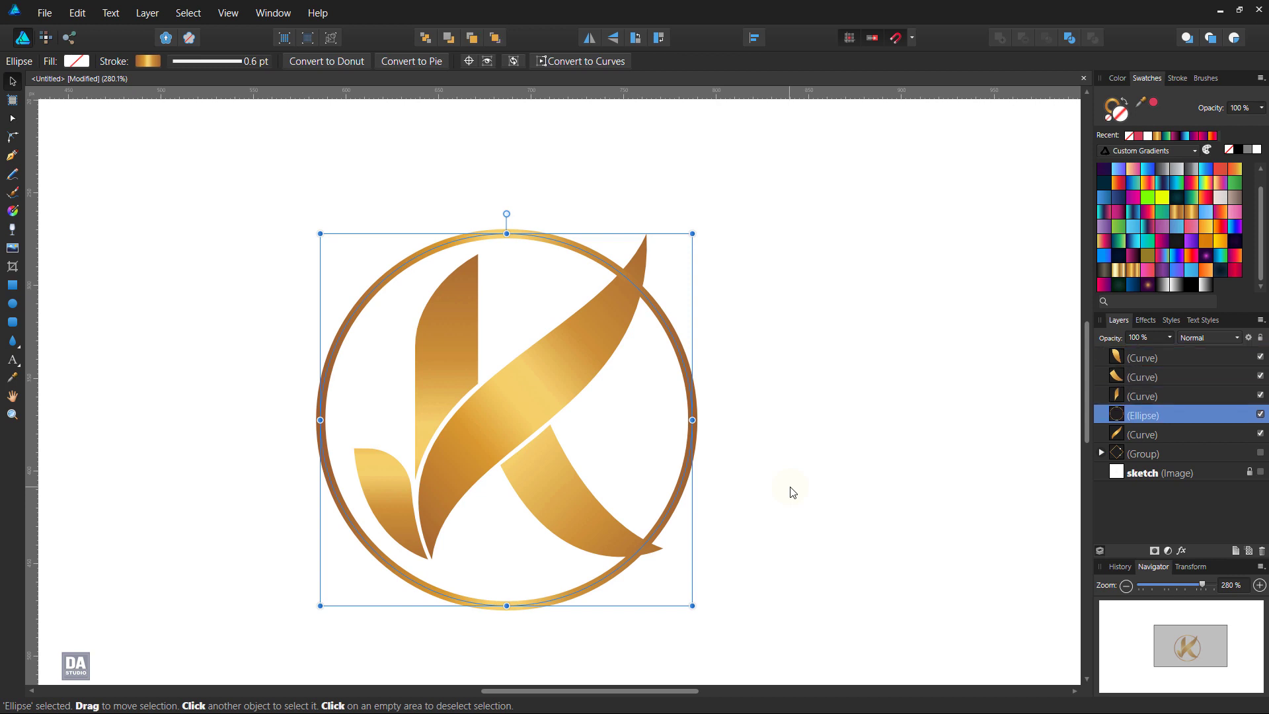
pyautogui.hotkey('ctrl', '[')
pyautogui.click(783, 487)
pyautogui.scroll(-5, 720, 502)
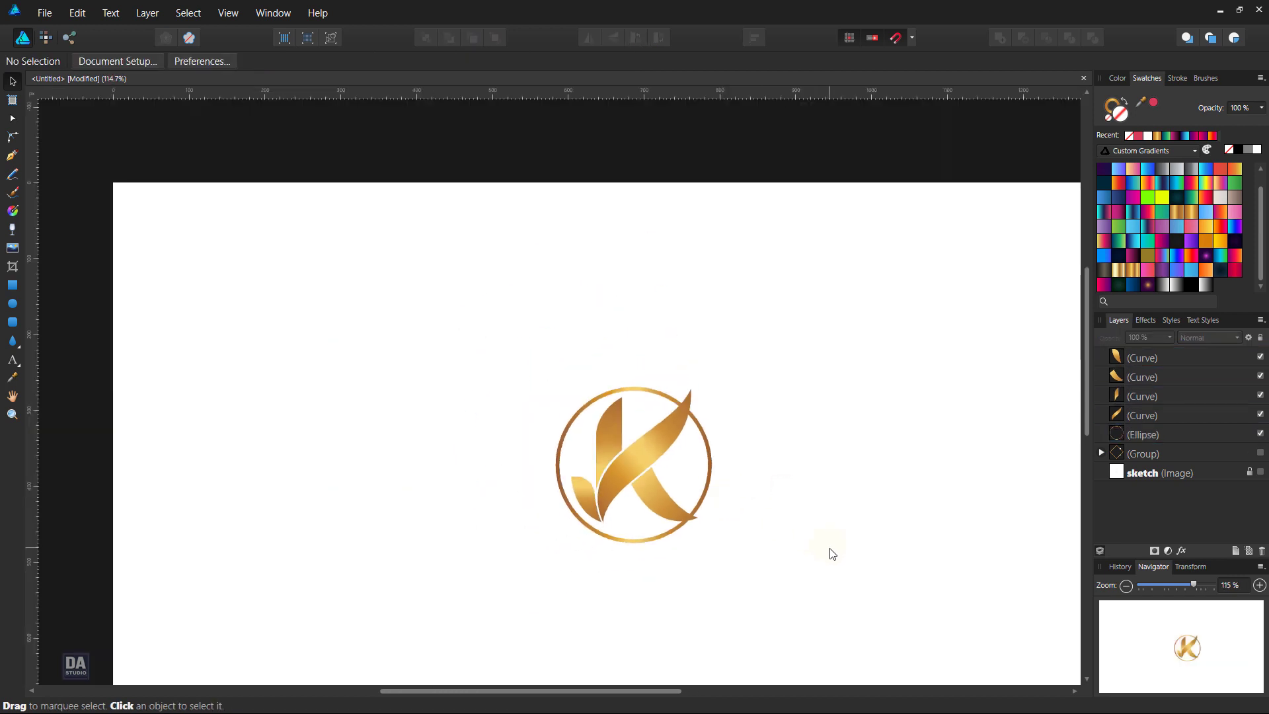
# Rotate the gold circle outline about 30° to shift its gradient shading around the K.
pyautogui.click(709, 465)
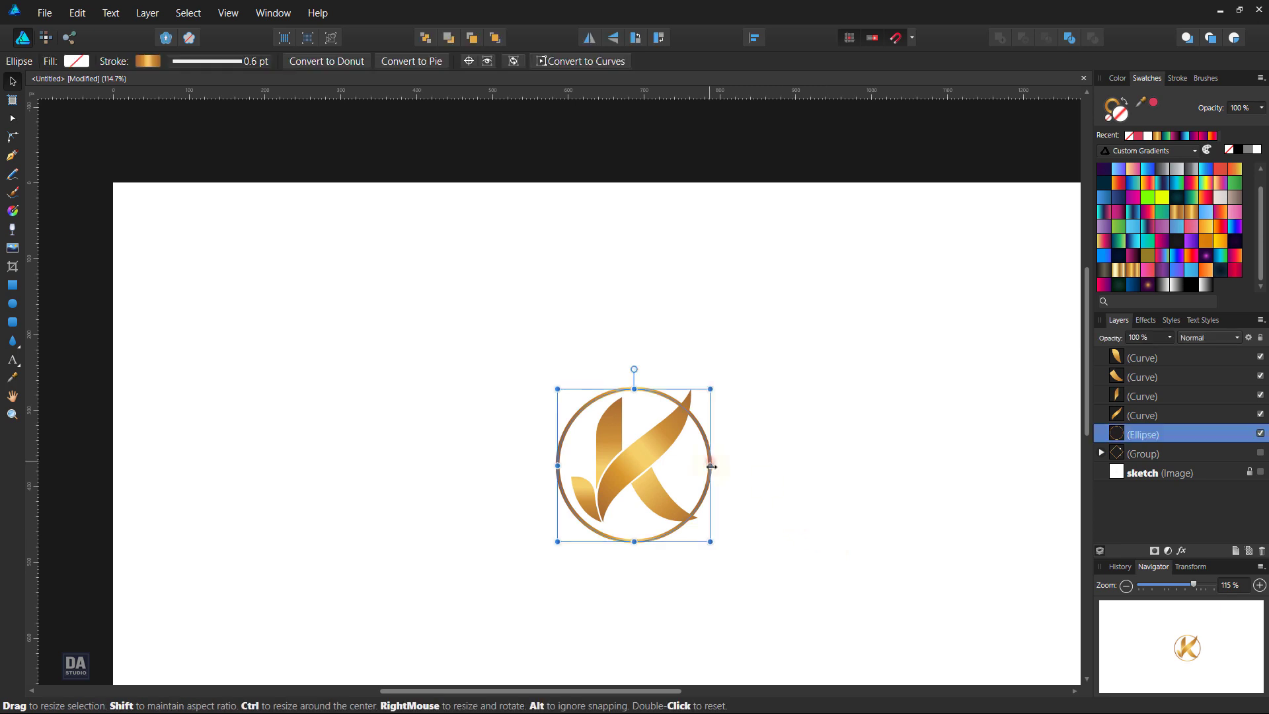
pyautogui.moveTo(714, 548); pyautogui.dragTo(785, 470)
pyautogui.click(800, 502)
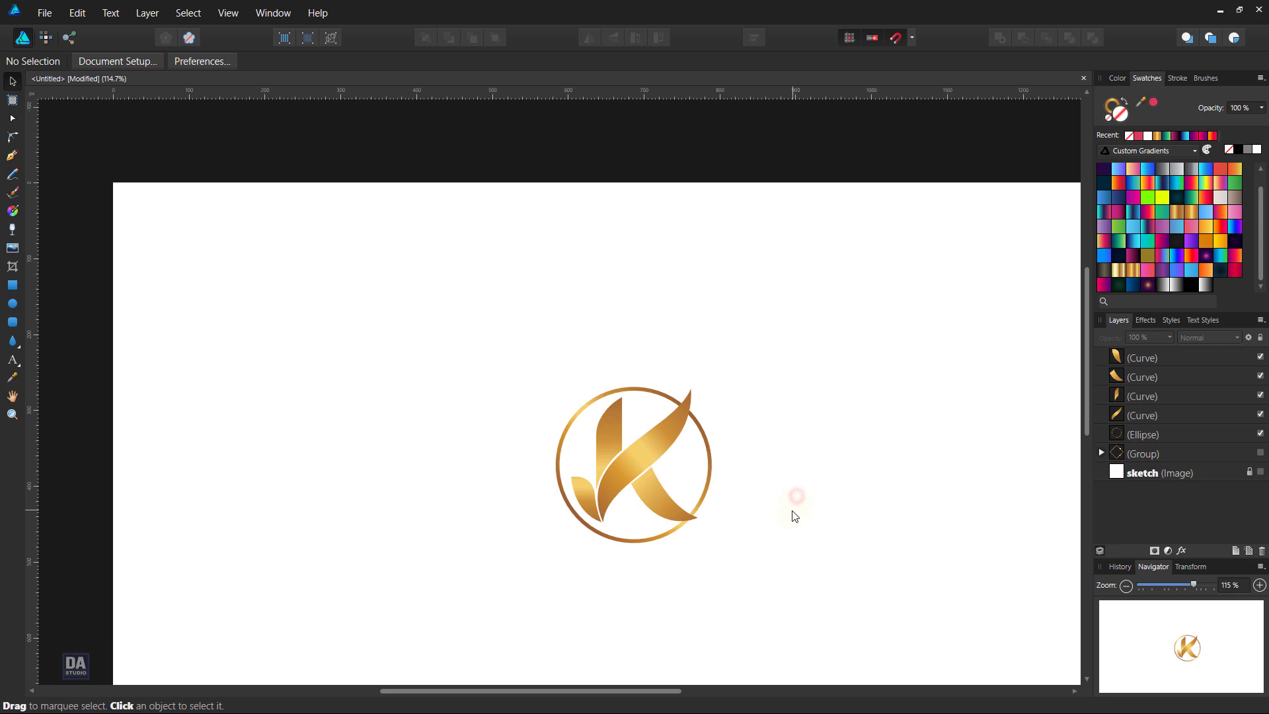